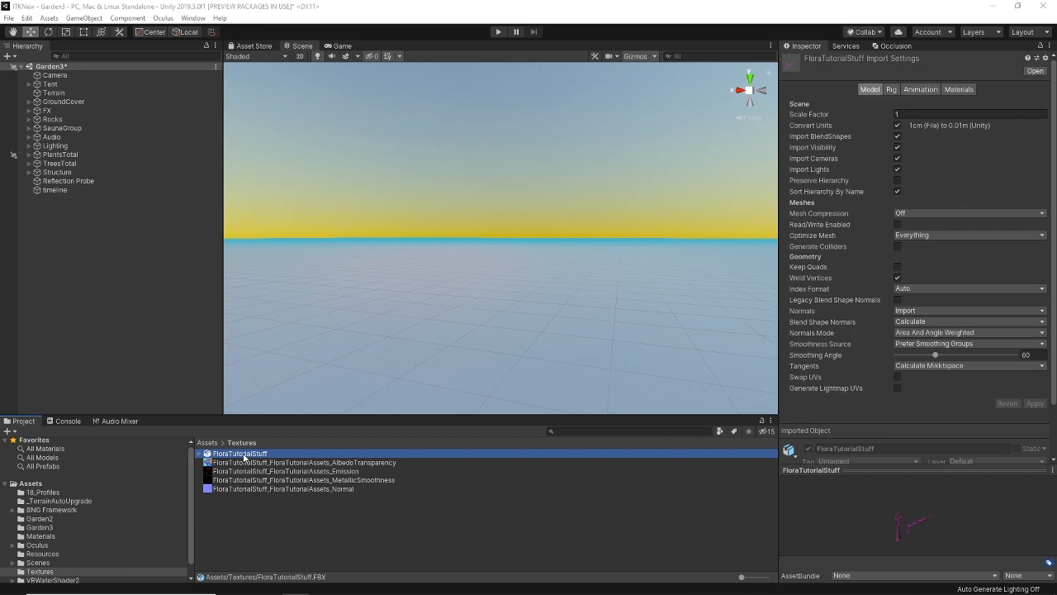
- Place the FloraTutorialStuff model in the scene and apply the AlbedoTransparency texture to its tall tree trunk
left_click_drag(245, 457, 434, 321)
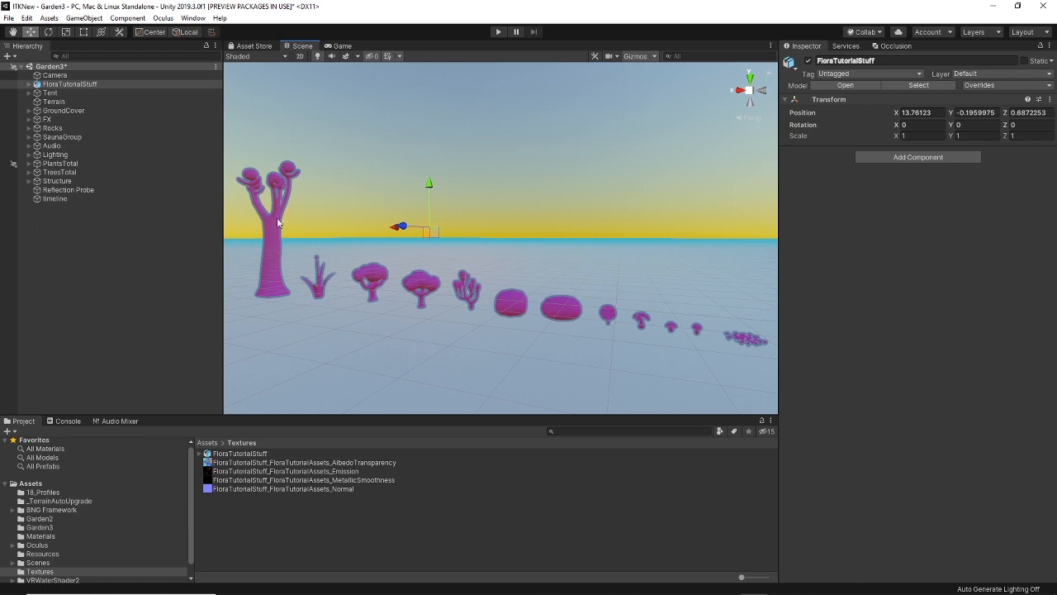
left_click_drag(317, 289, 327, 338, "alt")
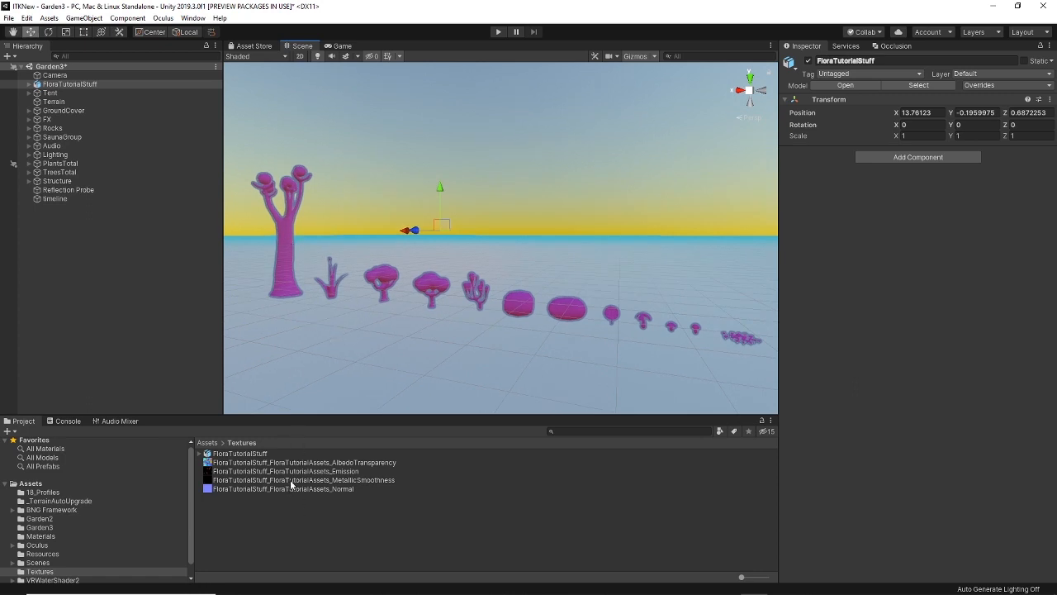
left_click_drag(291, 461, 283, 257)
left_click(282, 258)
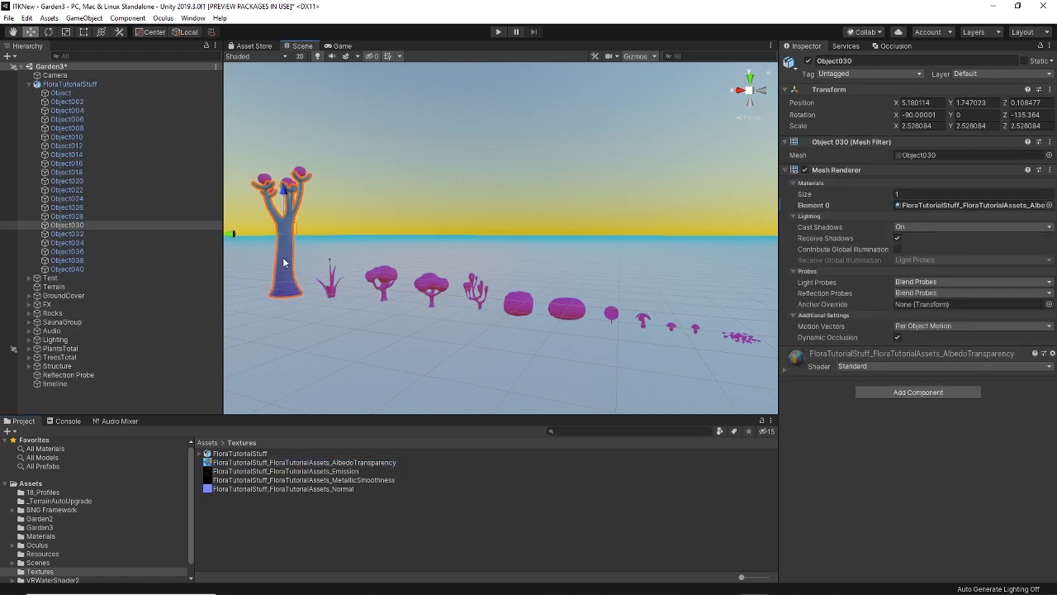
- Assign the MetallicSmoothness and Normal textures to the tree material's Metallic and Normal Map slots, fixing the normal map's import type
left_click(784, 369)
left_click(794, 405)
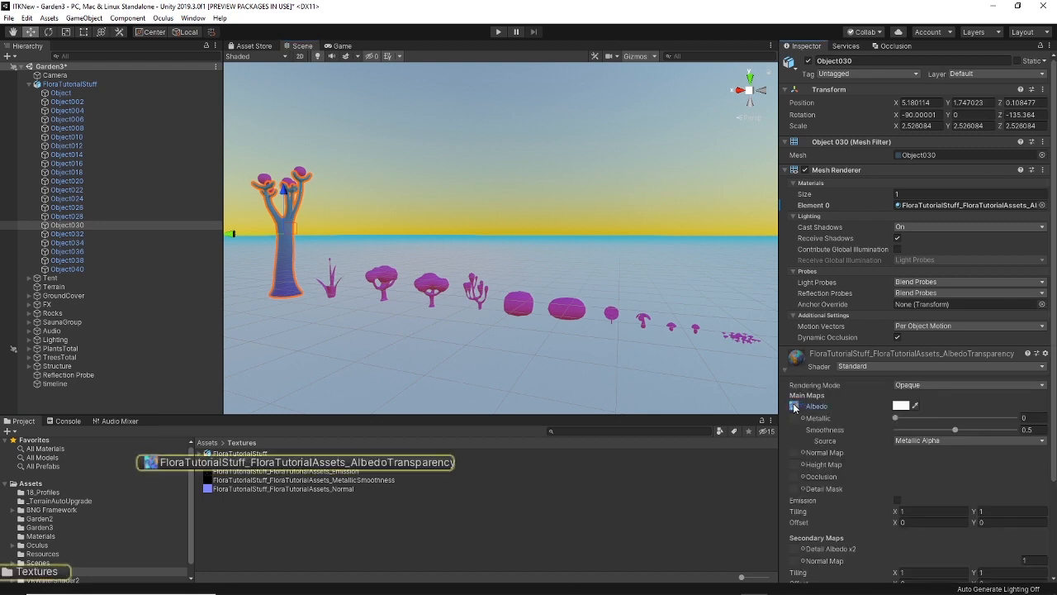
left_click_drag(374, 485, 794, 422)
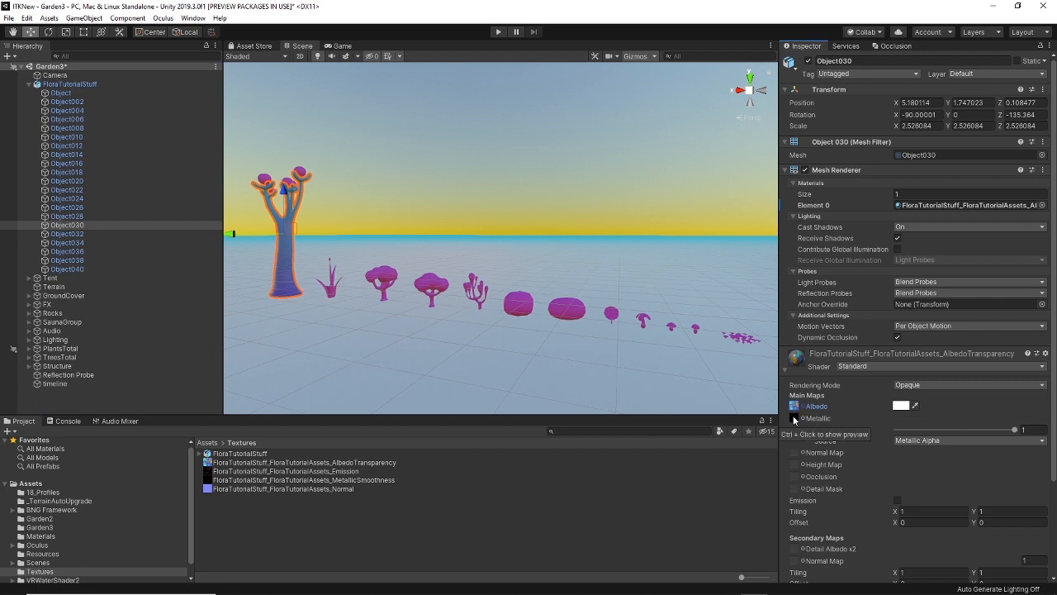
left_click_drag(343, 488, 795, 453)
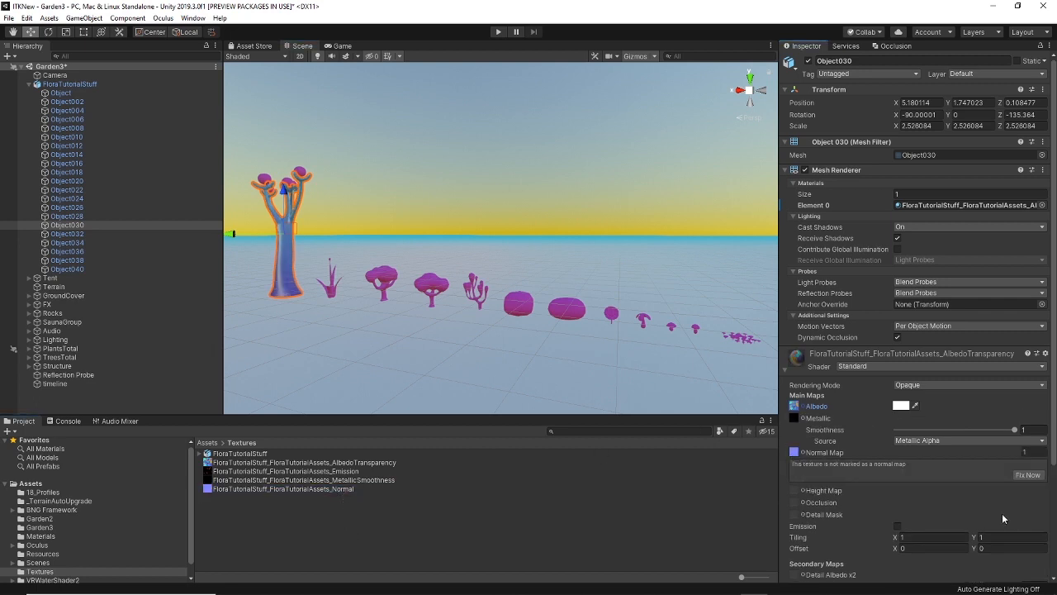
left_click(1026, 476)
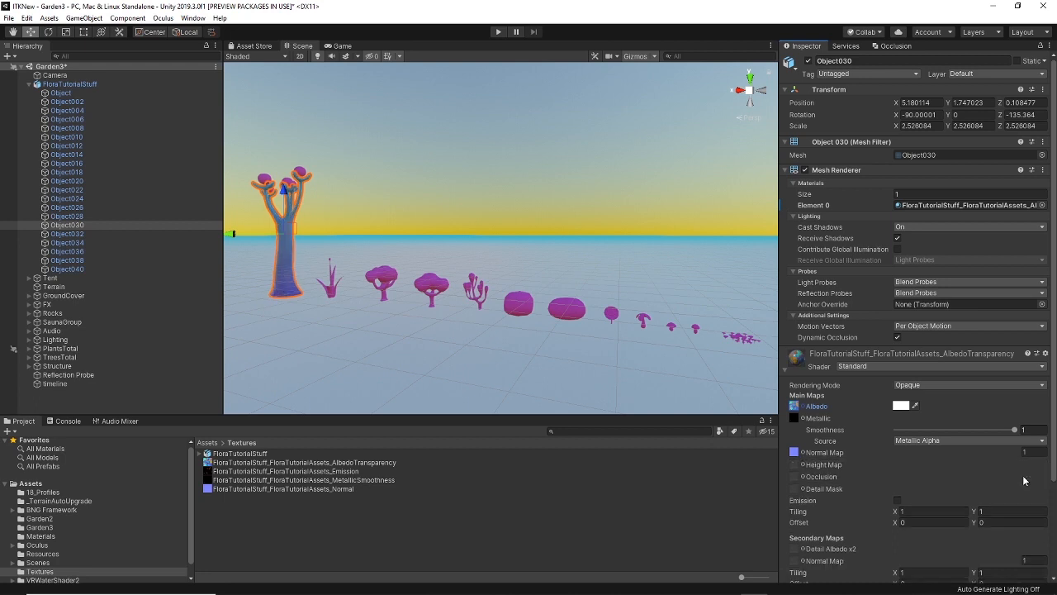
- Choose Normal map as the Texture Type in the import settings of the FloraTutorialStuff_FloraTutorialAssets_Normal texture
left_click(296, 488)
left_click(923, 92)
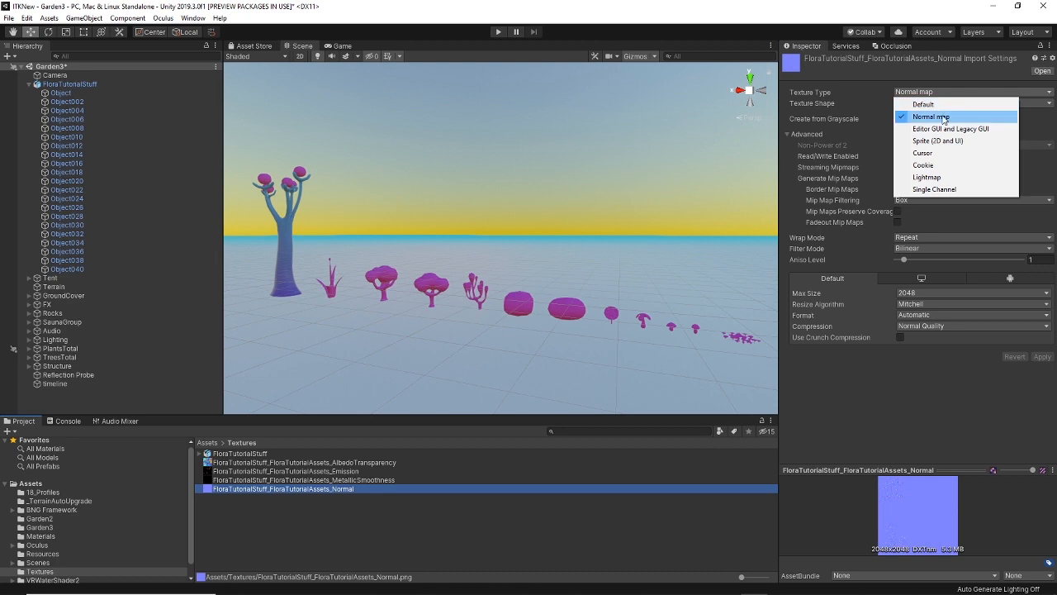
left_click(944, 118)
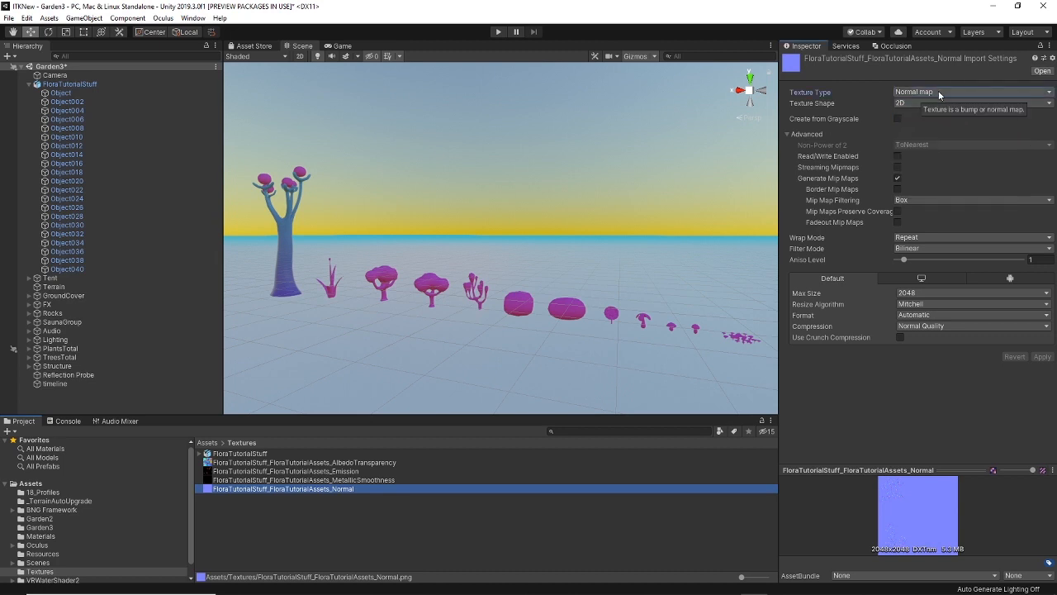
- Enable Emission on the tall tree's material and assign the Emission texture to its color slot
left_click(285, 245)
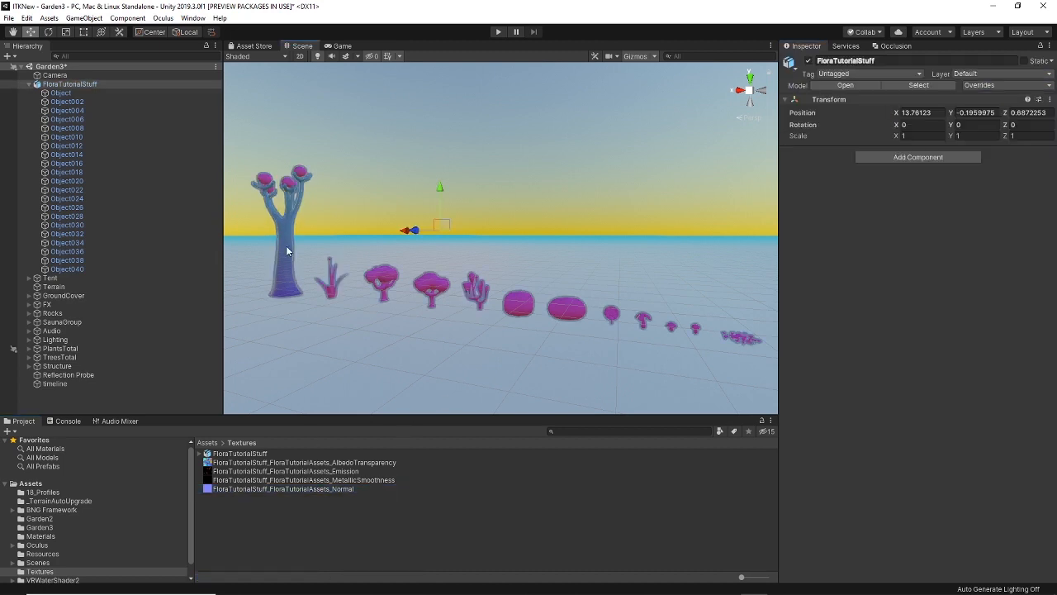
left_click(286, 245)
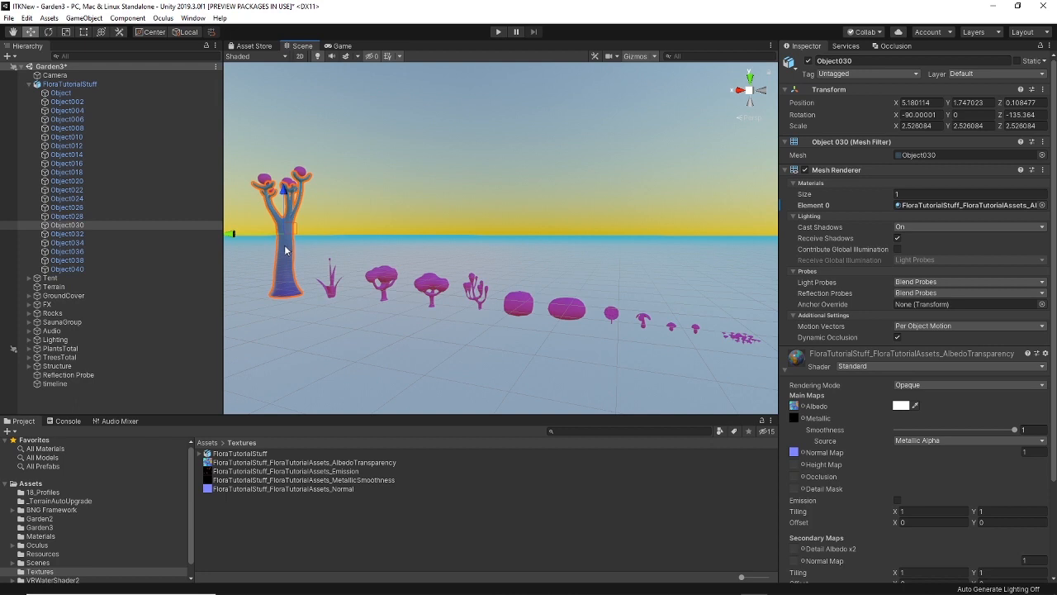
left_click(898, 501)
left_click_drag(347, 471, 793, 510)
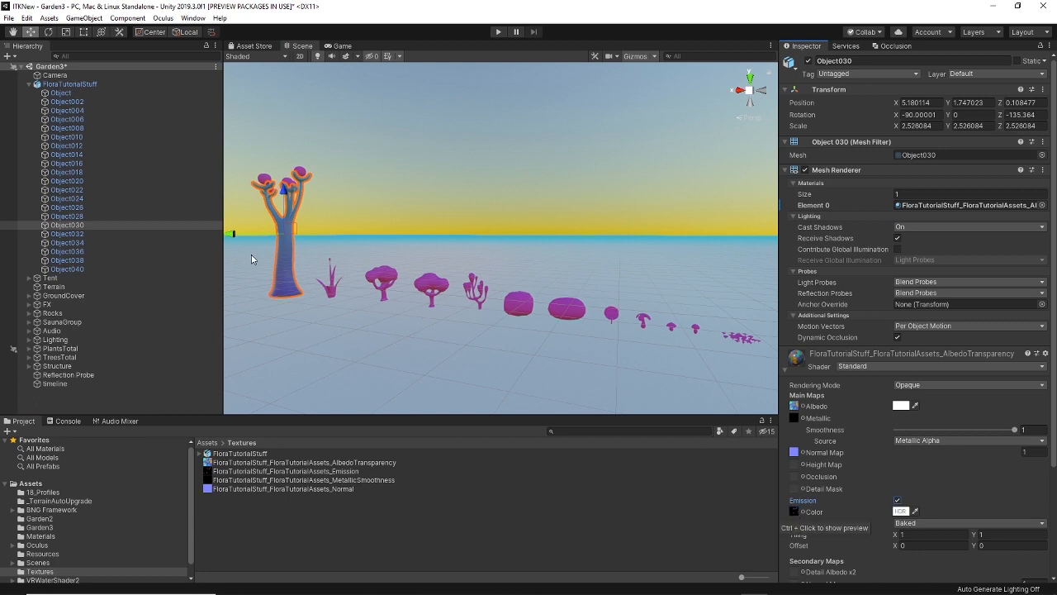
- Assign the FloraTutorialStuff_FloraTutorialAssets_AlbedoTransparency material to all child objects of the model and locate it in the Materials folder
left_click_drag(434, 299, 381, 299, "alt")
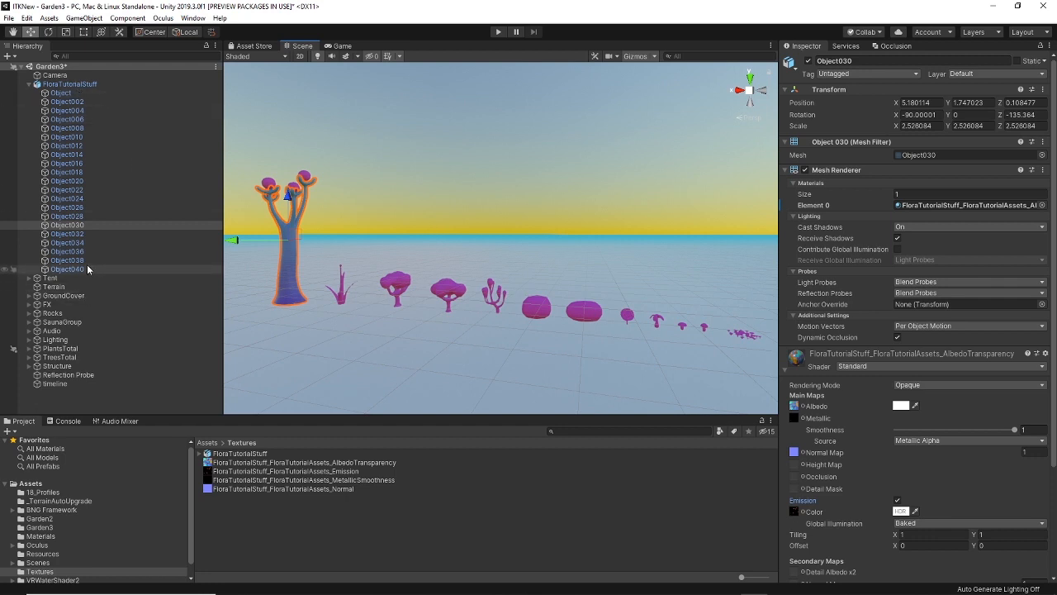
left_click(67, 95)
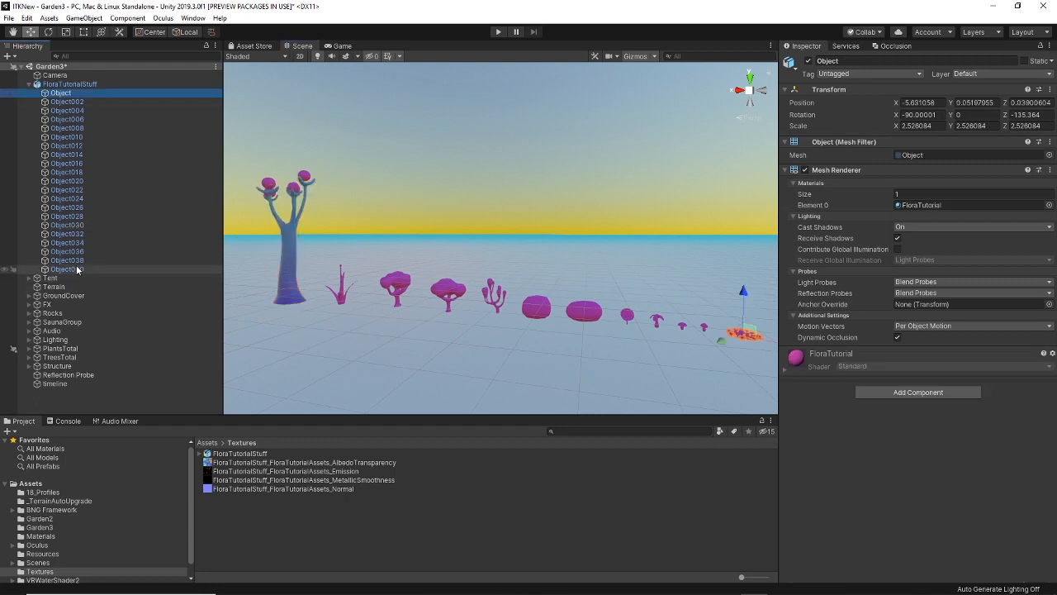
left_click(77, 270, "shift")
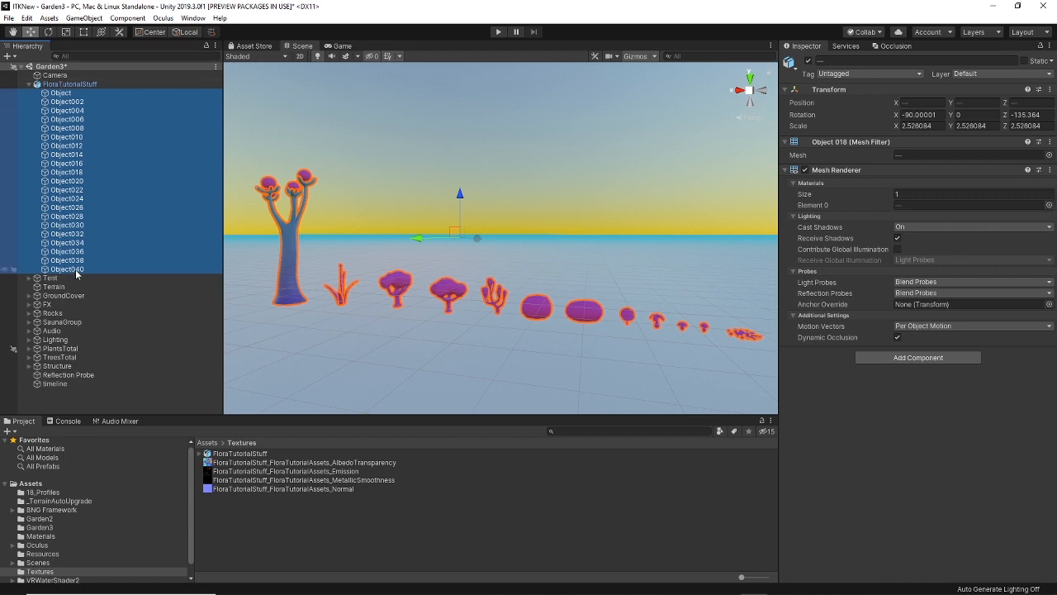
left_click(1050, 205)
type("flora")
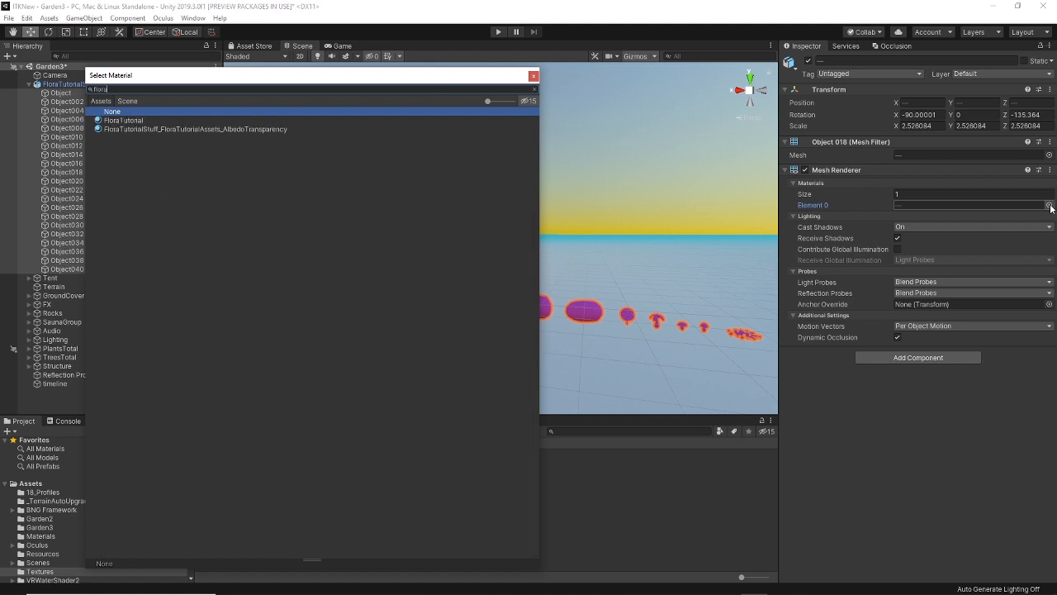
double_click(182, 129)
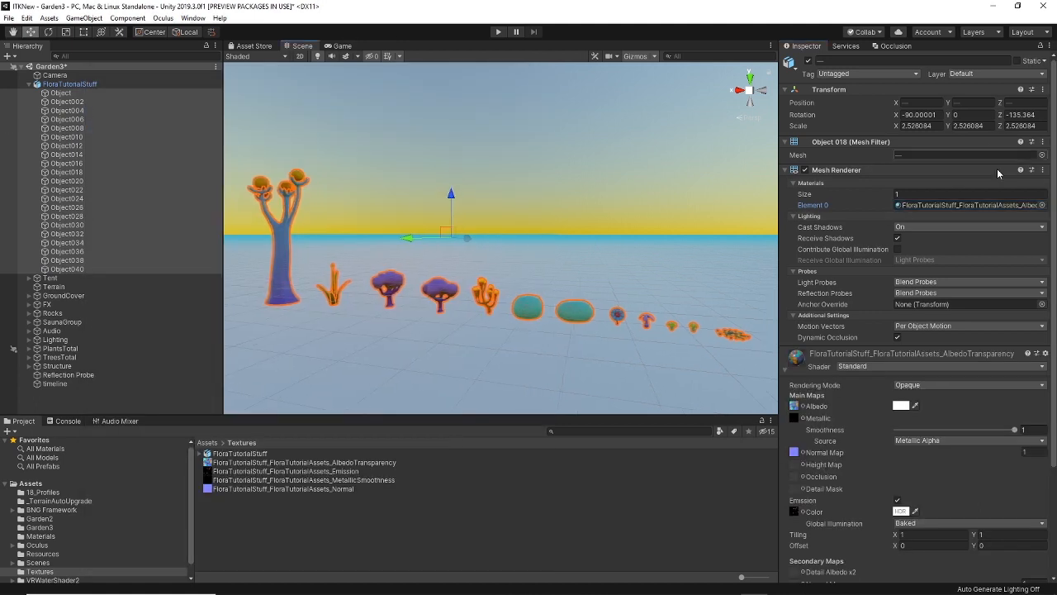
left_click(964, 205)
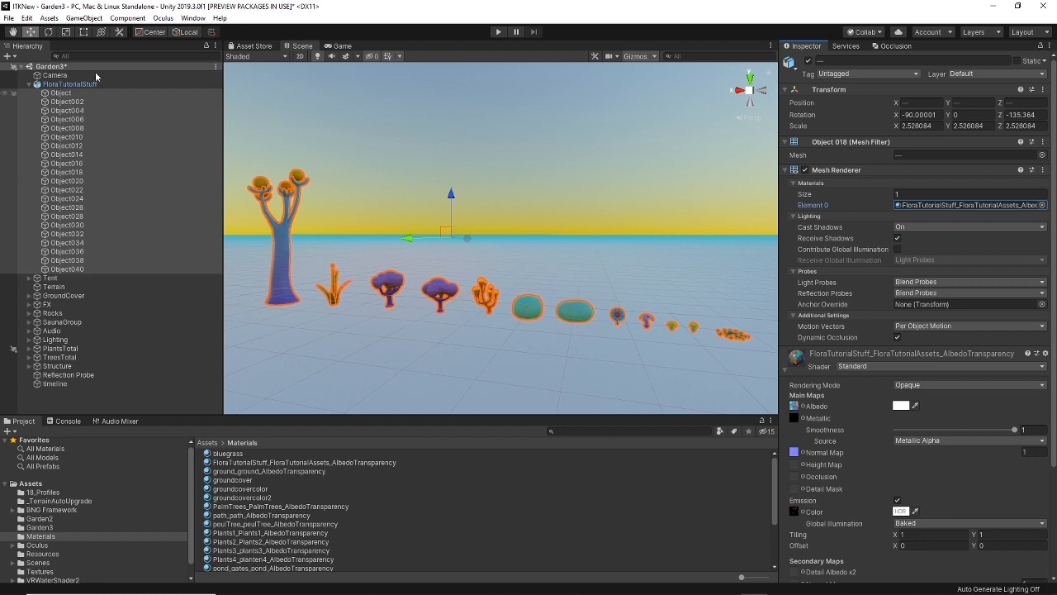
- Deselect the flora model and widen the Scene view by narrowing the Inspector
left_click(70, 84)
left_click(407, 206)
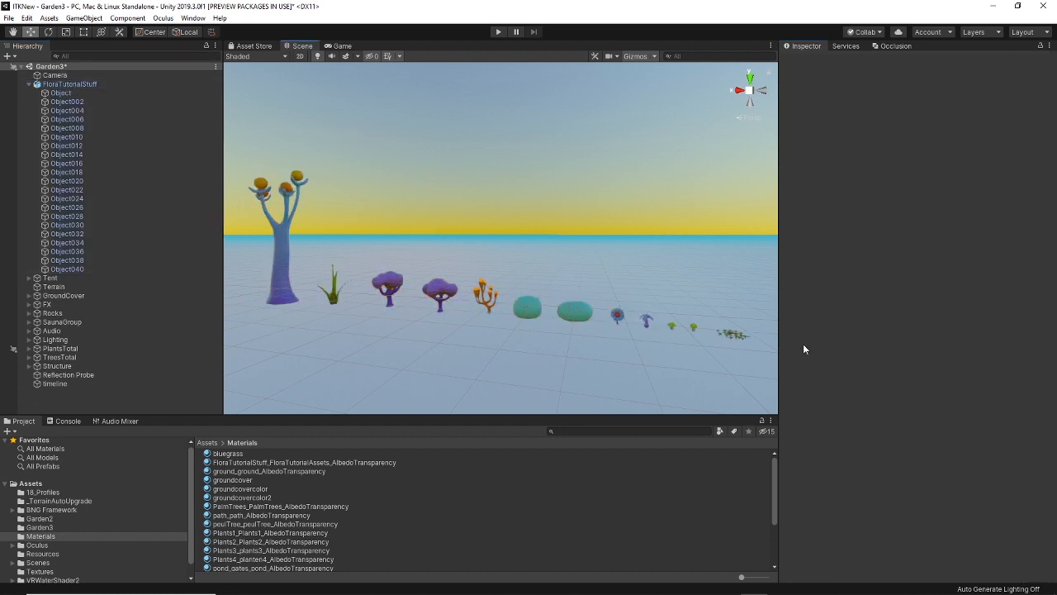
left_click_drag(784, 355, 850, 353)
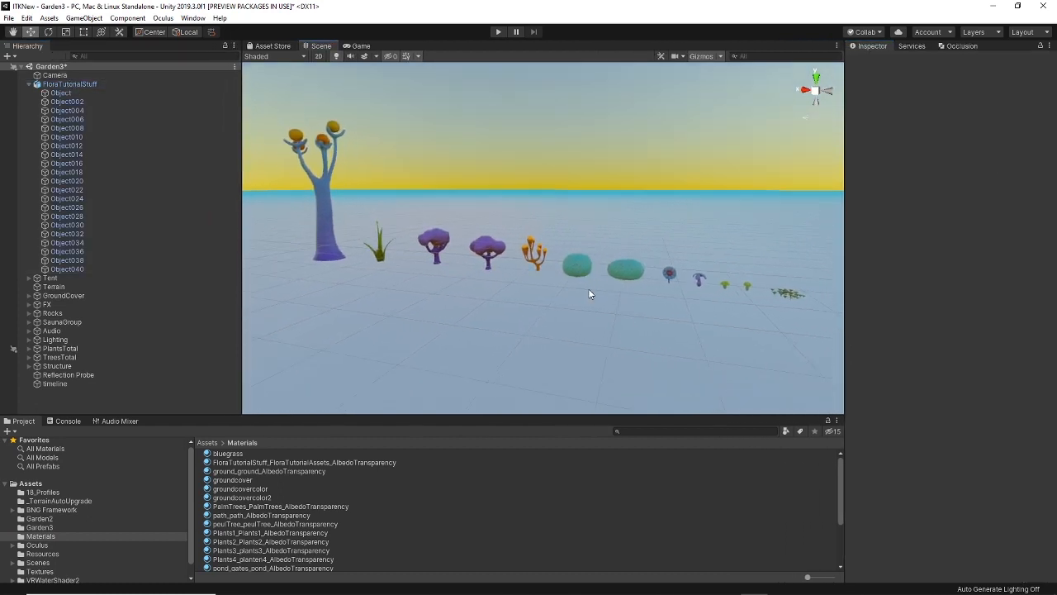
scroll(595, 296, "up", 1)
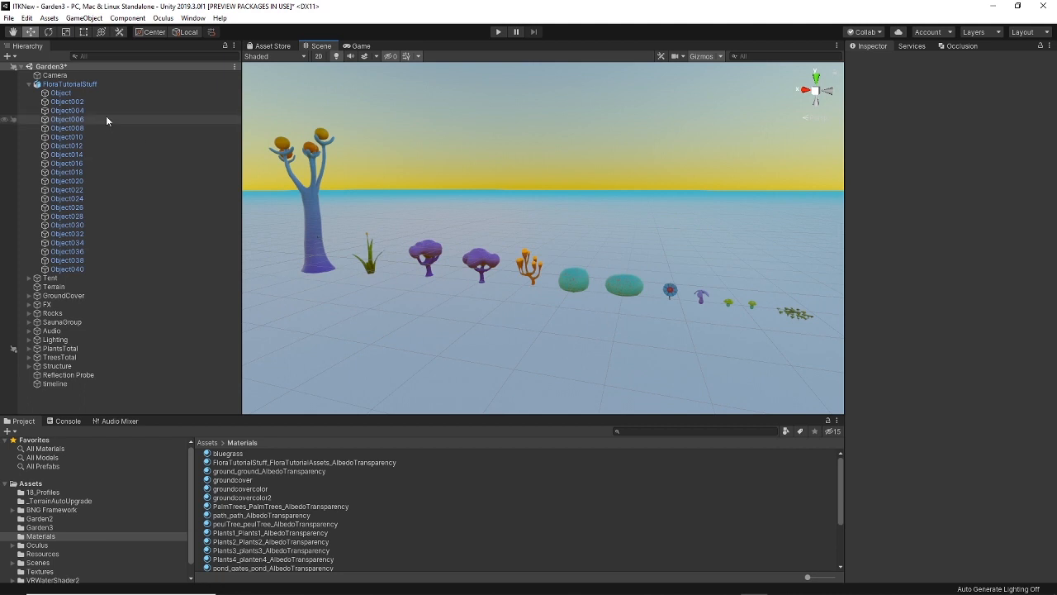
- Mark FloraTutorialStuff as Static, including all its child objects
left_click(82, 85)
scroll(619, 264, "down", 1)
middle_click_drag(620, 264, 569, 283)
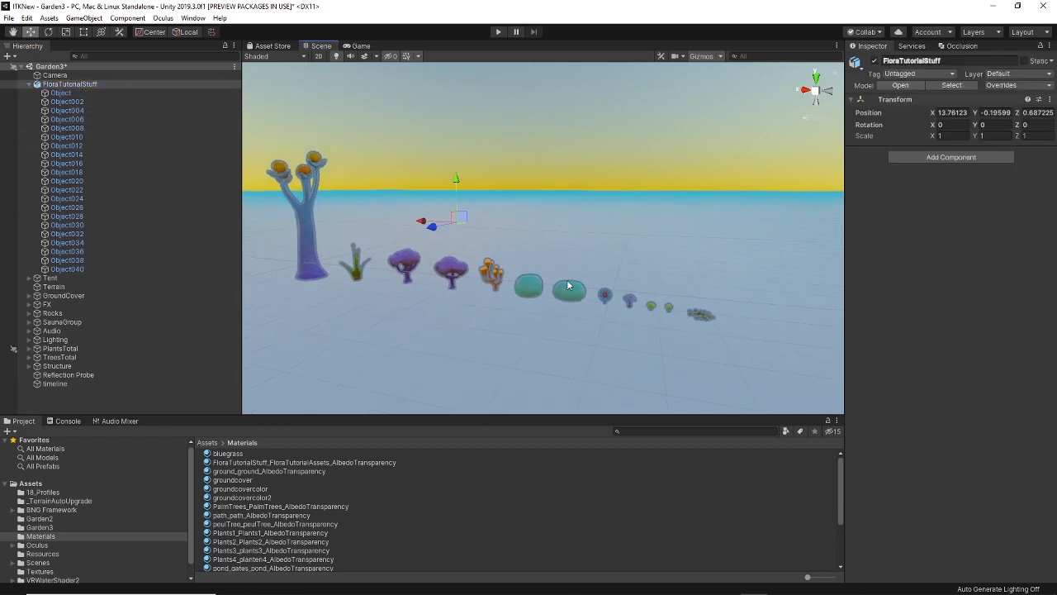
right_click_drag(568, 283, 550, 295)
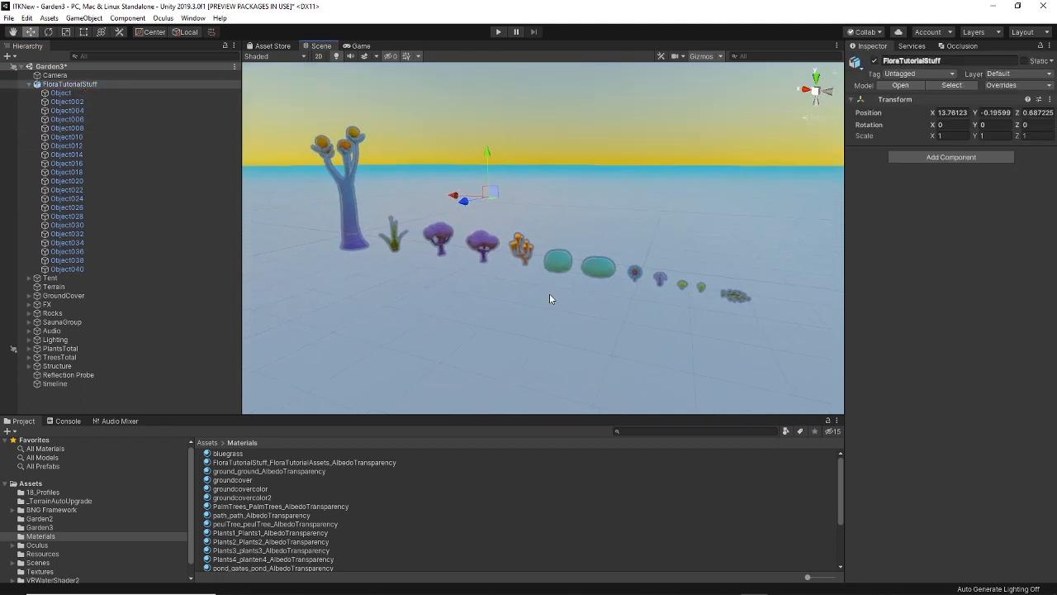
left_click(1025, 62)
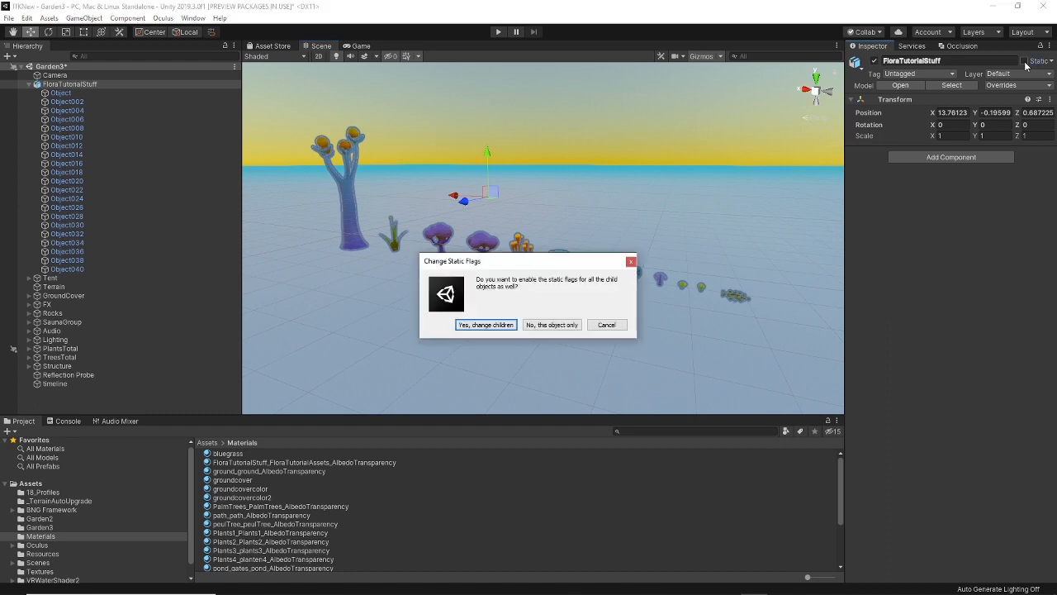
left_click(488, 327)
- Move FloraTutorialStuff into the garden at about X -2.6, Z 26.2 and rotate it to about -50 degrees around Y
mouse_move(516, 310)
middle_mouse_down()
mouse_move(518, 331)
mouse_move(496, 317)
mouse_move(507, 326)
middle_mouse_up()
right_click_drag(507, 326, 604, 306)
scroll(523, 306, "down", 2)
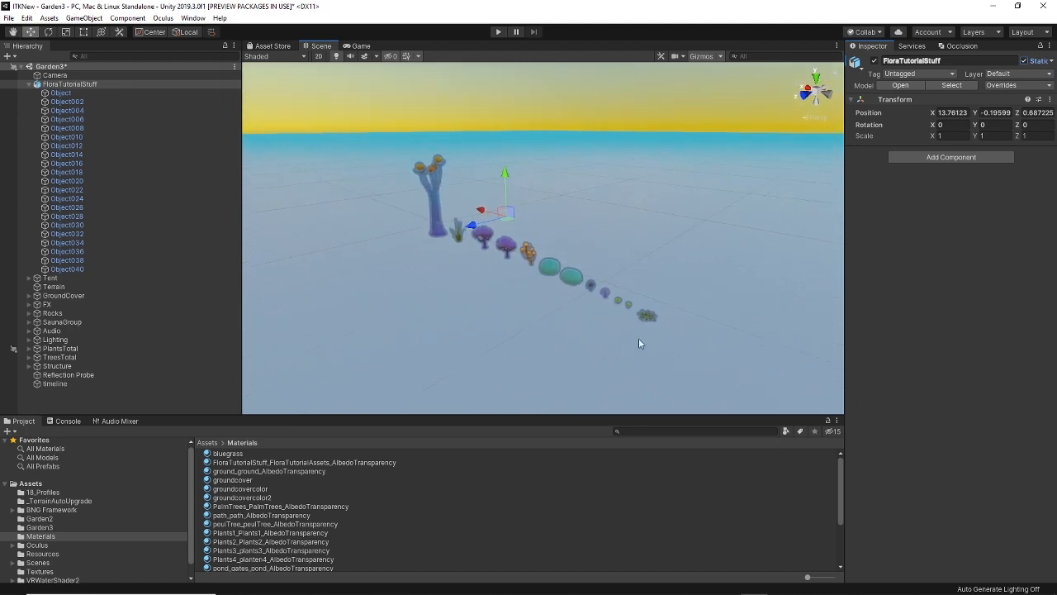
scroll(576, 324, "down", 1)
scroll(567, 328, "up", 1)
right_click_drag(590, 343, 724, 269)
middle_click_drag(724, 269, 728, 279)
left_click_drag(728, 251, 358, 287)
middle_click_drag(364, 285, 553, 270)
scroll(556, 270, "up", 4)
mouse_move(586, 278)
left_mouse_down()
mouse_move(578, 285)
mouse_move(599, 291)
left_mouse_up()
key("e")
scroll(599, 295, "up", 6)
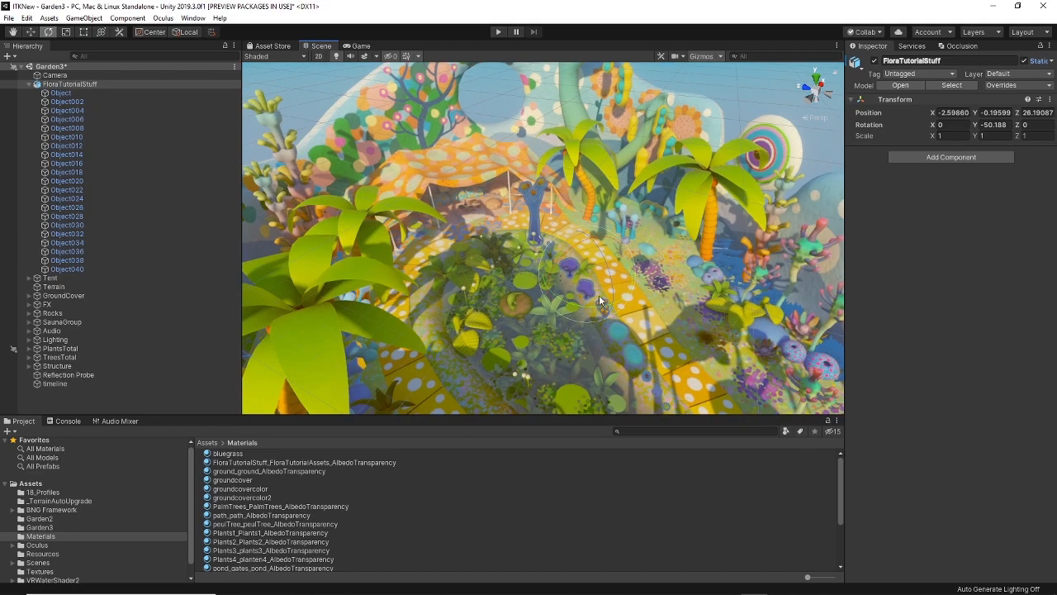
- Reposition FloraTutorialStuff along the garden's dotted path at about X -2.19, Z 22.75
middle_click_drag(598, 295, 535, 311)
right_click_drag(535, 312, 612, 297)
scroll(587, 279, "down", 4)
key("w")
left_click_drag(612, 298, 817, 287)
right_click_drag(583, 318, 647, 282)
middle_click_drag(647, 284, 607, 274)
scroll(614, 296, "up", 4)
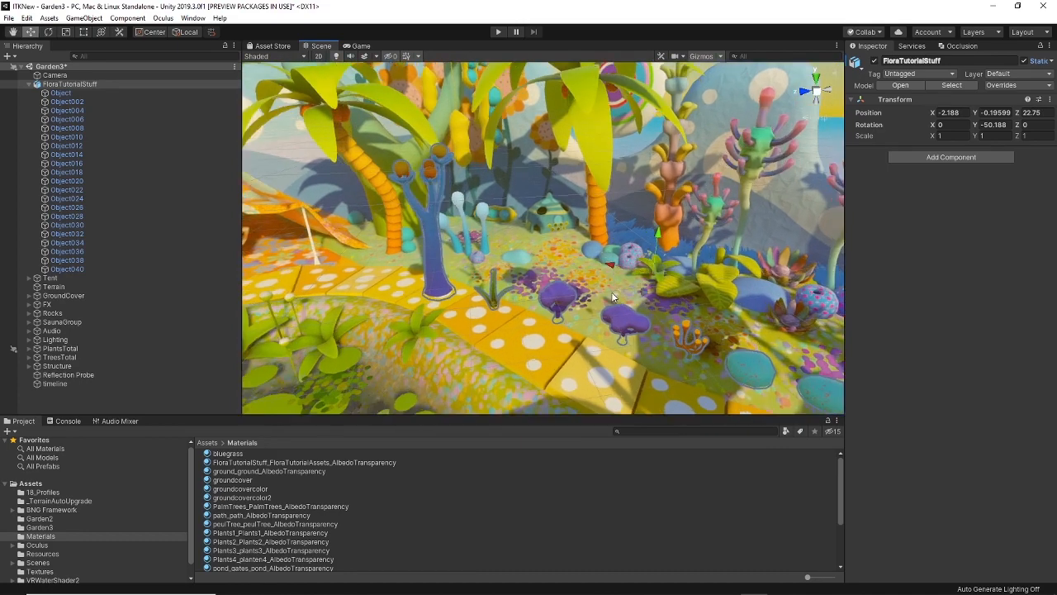
- Examine the tall blue tree on the path up close, including one of its separate orange fruits
right_click_drag(550, 281, 568, 299)
left_click(333, 309)
right_click_drag(374, 252, 355, 227)
middle_click_drag(416, 250, 471, 279)
right_click_drag(505, 295, 576, 306)
right_click_drag(572, 328, 547, 283)
left_click(586, 179)
left_click(585, 179)
right_click_drag(586, 179, 461, 217)
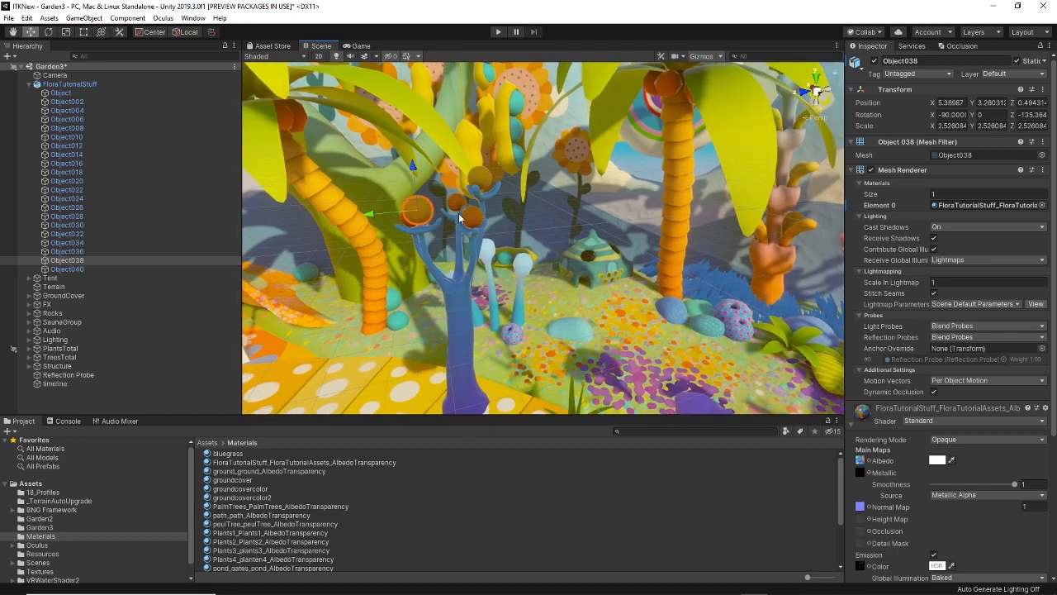
- Rename the tall tree's trunk object, Object030, to blueTree
right_click_drag(605, 257, 542, 252)
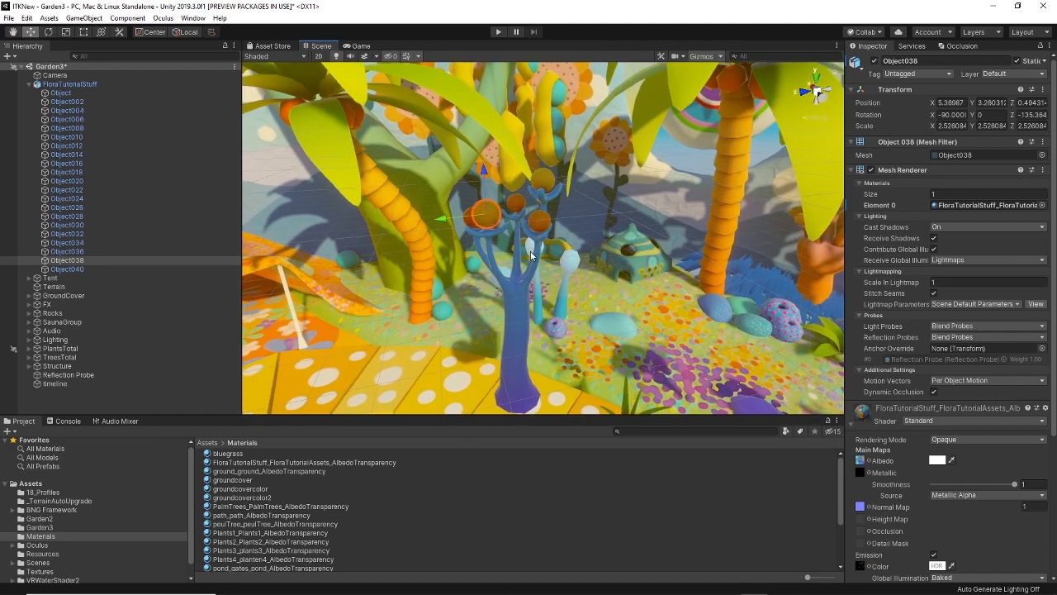
left_click(519, 304)
left_click(519, 324)
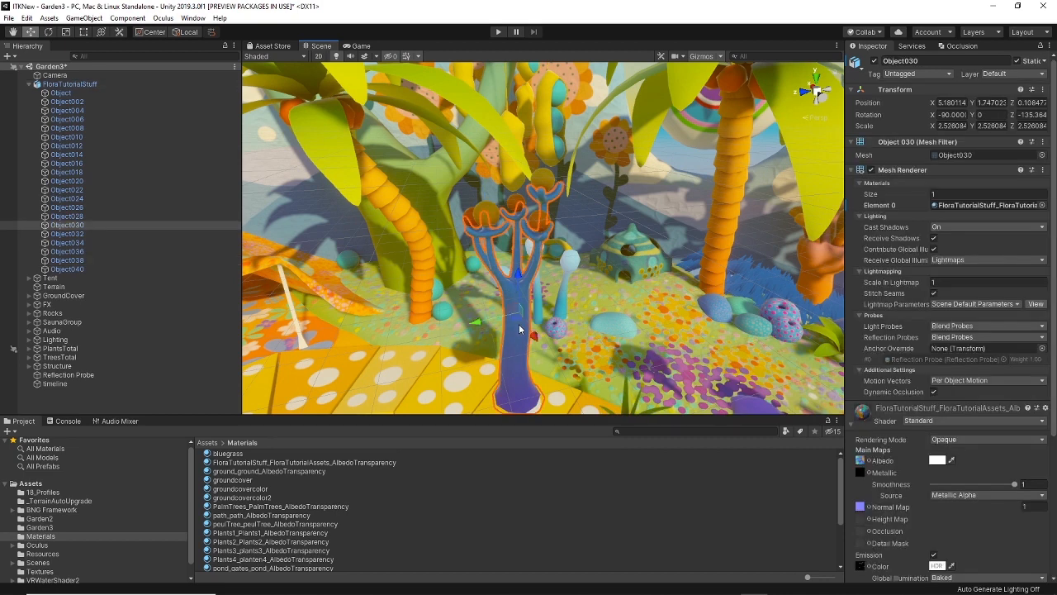
- Try to parent the tree's five orange fruits, Object032 through Object040, to blueTree
left_click(479, 213)
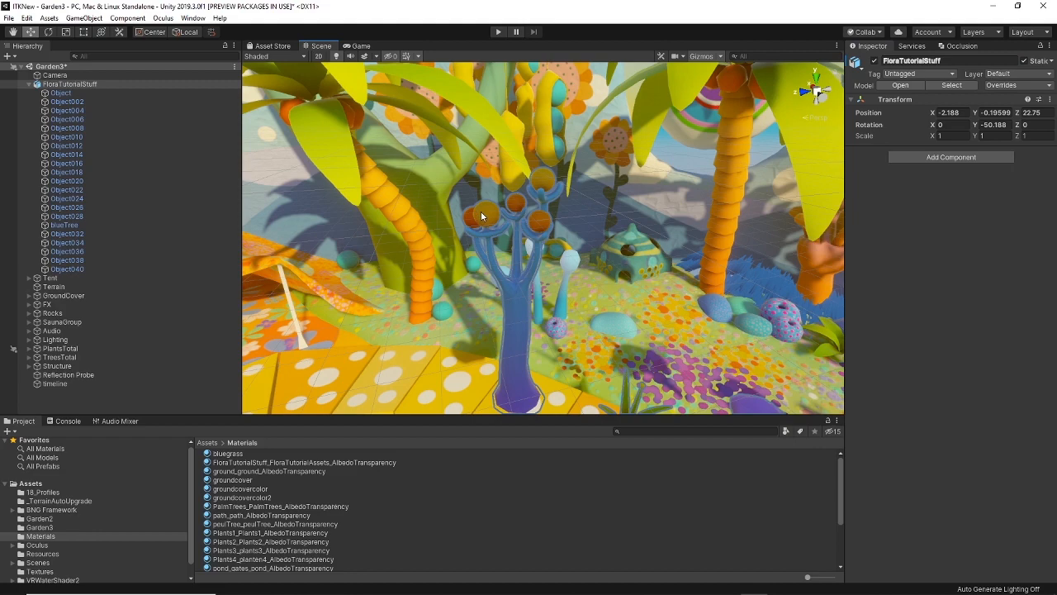
left_click(479, 212)
scroll(469, 214, "up", 3)
middle_click_drag(469, 214, 564, 272)
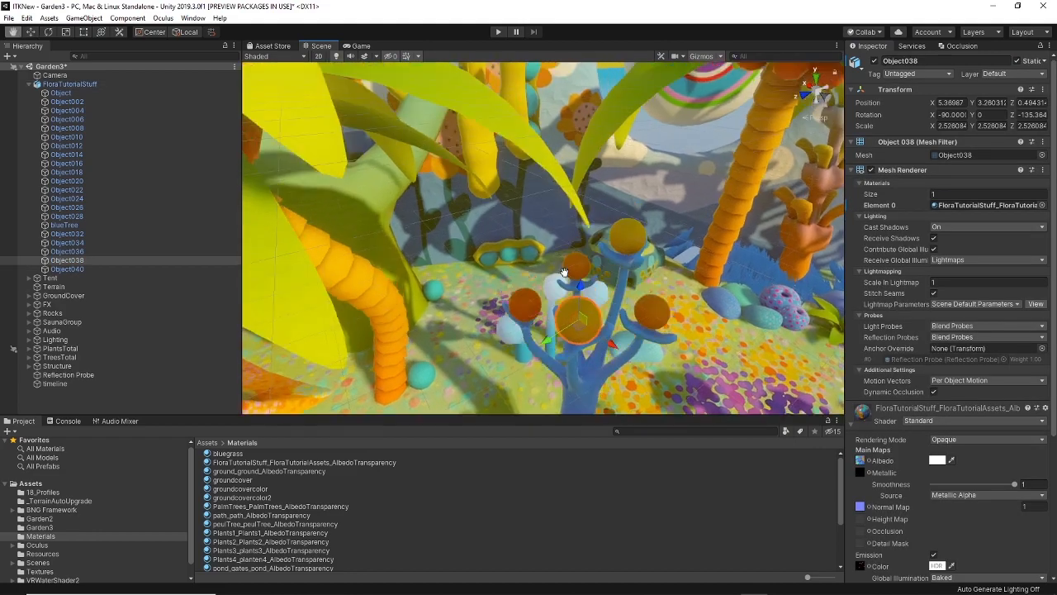
left_click(520, 303, "shift")
left_click(572, 268, "shift")
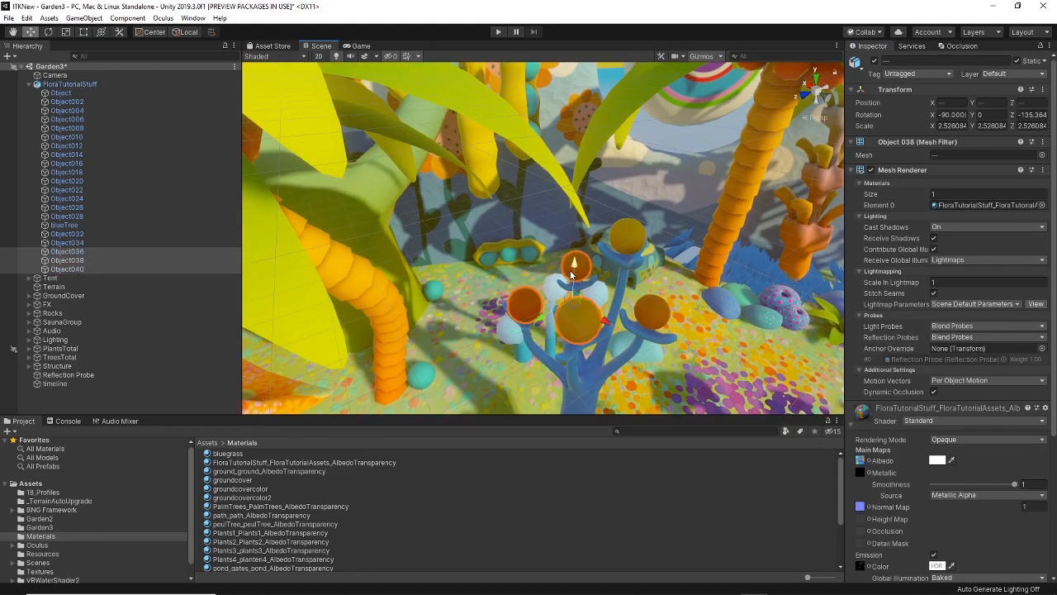
left_click(629, 238, "shift")
left_click(655, 314, "shift")
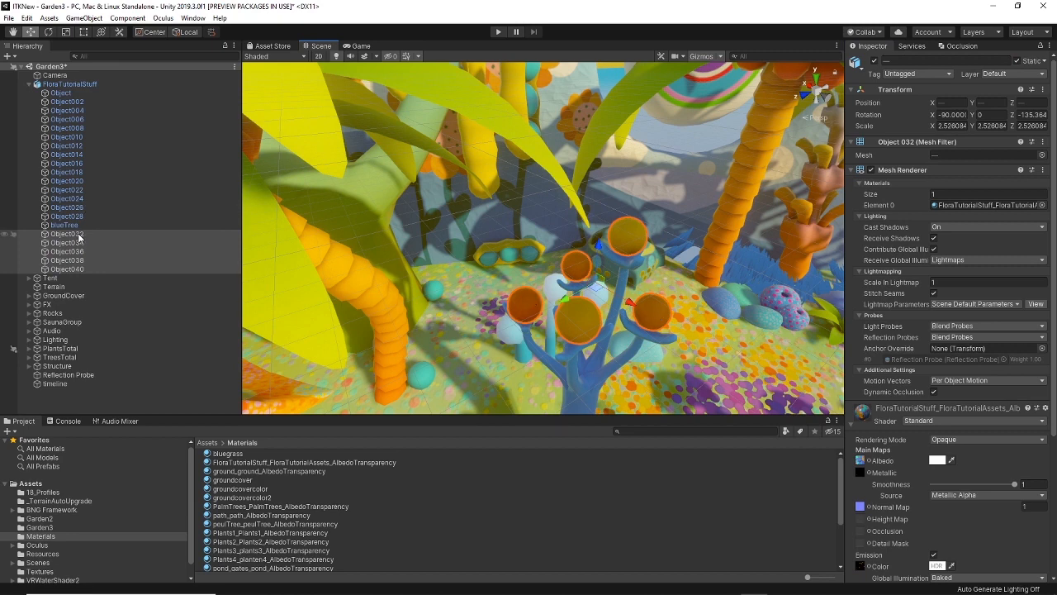
left_click_drag(81, 234, 75, 228)
left_click(603, 326)
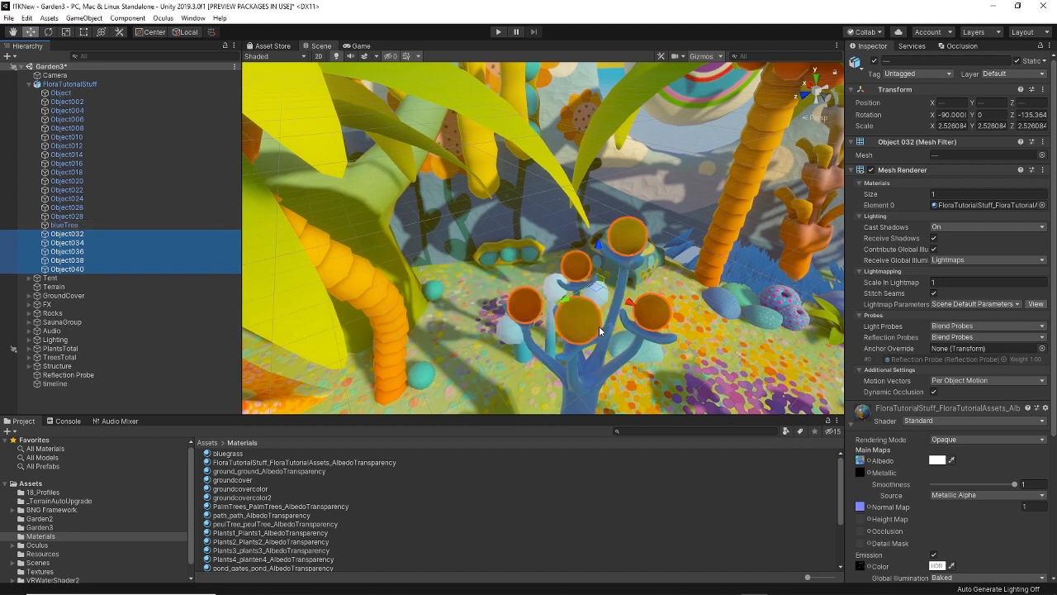
- Completely unpack the FloraTutorialStuff prefab in the scene
left_click(80, 86)
right_click(80, 86)
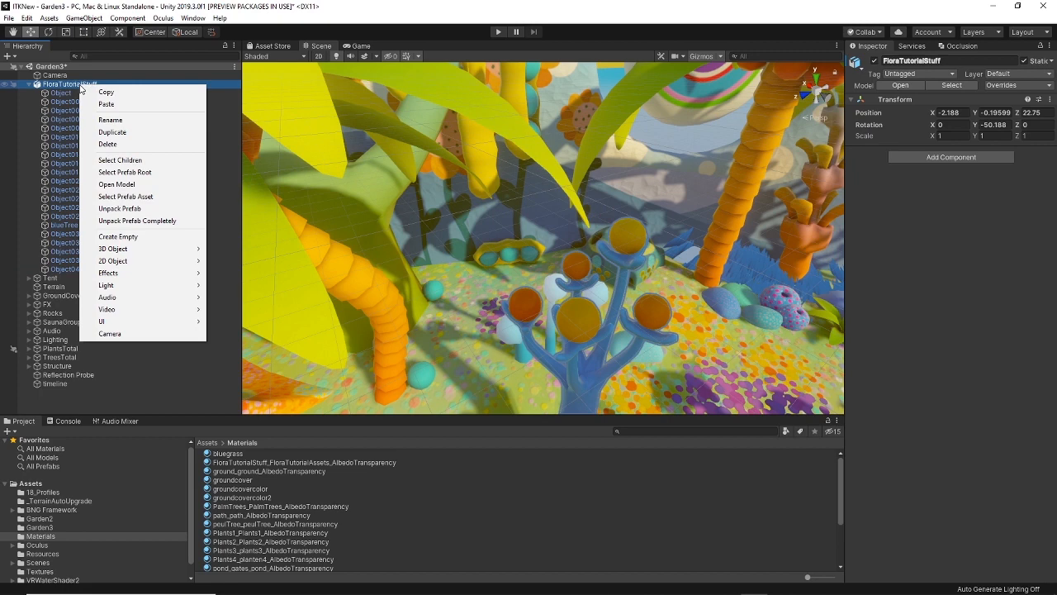
left_click(134, 221)
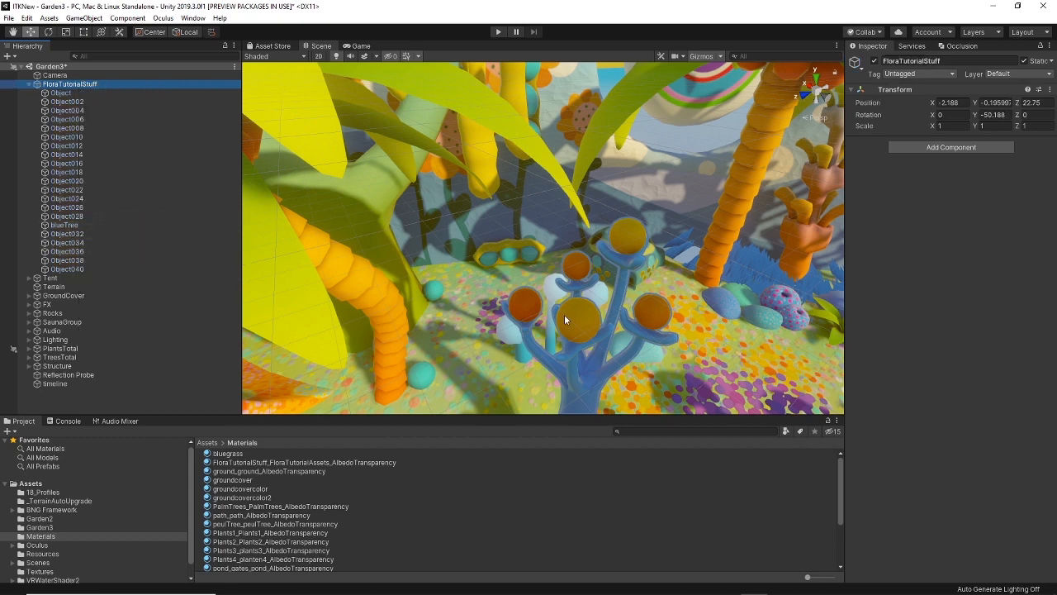
- Parent the five orange fruits, Object032 through Object040, to blueTree
left_click(530, 307)
left_click(578, 271, "shift")
left_click(576, 330, "shift")
left_click(621, 242, "shift")
left_click(657, 312, "shift")
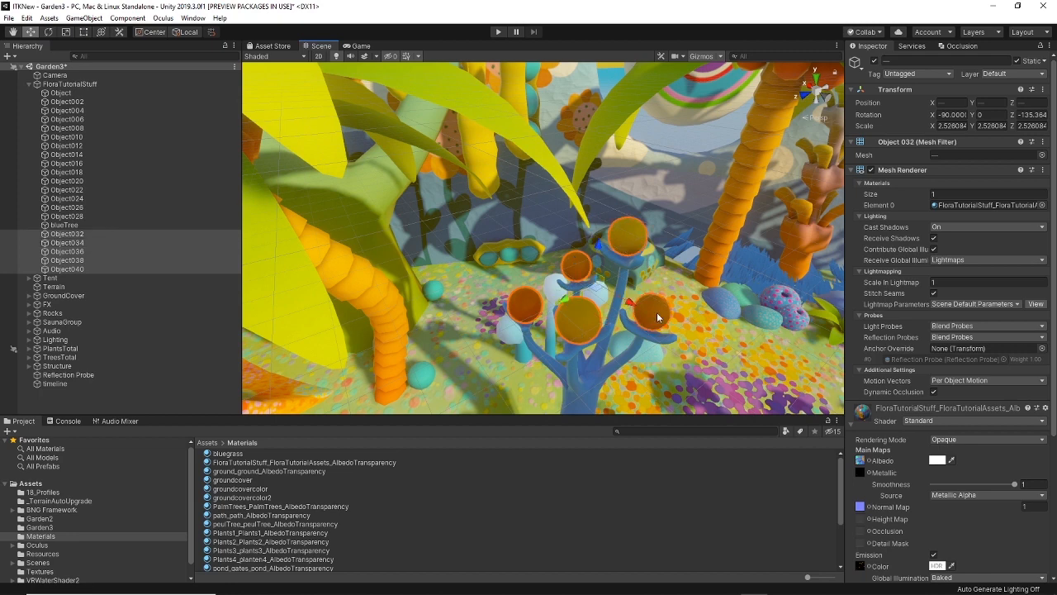
left_click_drag(74, 237, 73, 228)
- Move blueTree with its fruits off the path into the flower bed at about X -6.44, Y 2.17, Z -1.31
left_click(73, 228)
scroll(561, 242, "down", 4)
middle_click_drag(560, 241, 402, 298)
left_click_drag(392, 308, 556, 319)
left_click_drag(469, 309, 606, 242)
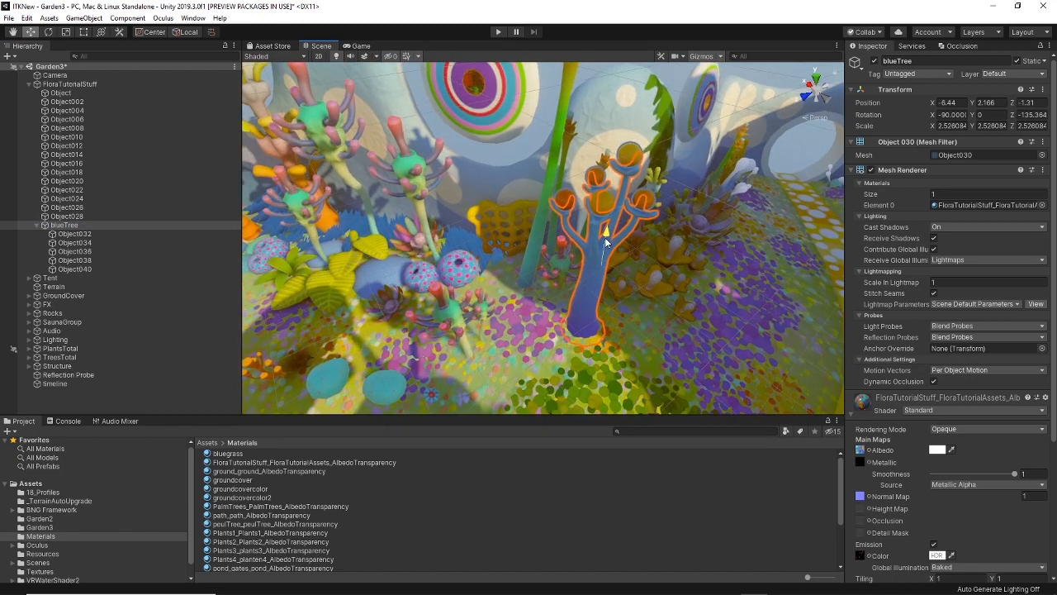
- Duplicate blueTree and set the copy at about X -11.35, Z -5.17, rotated to Z -206.2 and scaled to about 1.955
right_click_drag(607, 240, 458, 298)
key("ctrl+d")
left_click_drag(427, 313, 678, 212)
key("r")
key("e")
scroll(678, 212, "up", 3)
middle_click_drag(769, 215, 664, 251)
left_click_drag(664, 251, 620, 232, "alt")
middle_click_drag(620, 233, 508, 273)
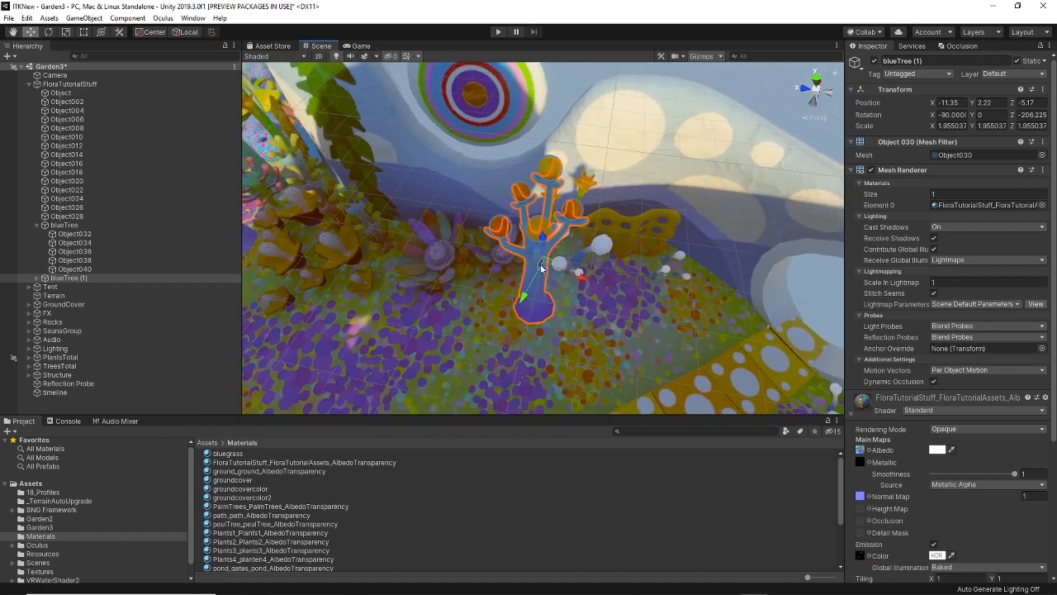
- Move the duplicated blue tree back against the garden wall at about X -11.54, Y 2.22, Z -7.39
left_click_drag(550, 275, 661, 221)
left_click(612, 222)
scroll(661, 222, "up", 3)
middle_click_drag(661, 222, 581, 257)
left_click(581, 257)
left_click_drag(608, 259, 545, 168, "alt")
scroll(559, 231, "down", 2)
middle_click_drag(545, 168, 518, 195)
left_click_drag(518, 195, 539, 205, "alt")
middle_click_drag(539, 205, 485, 215)
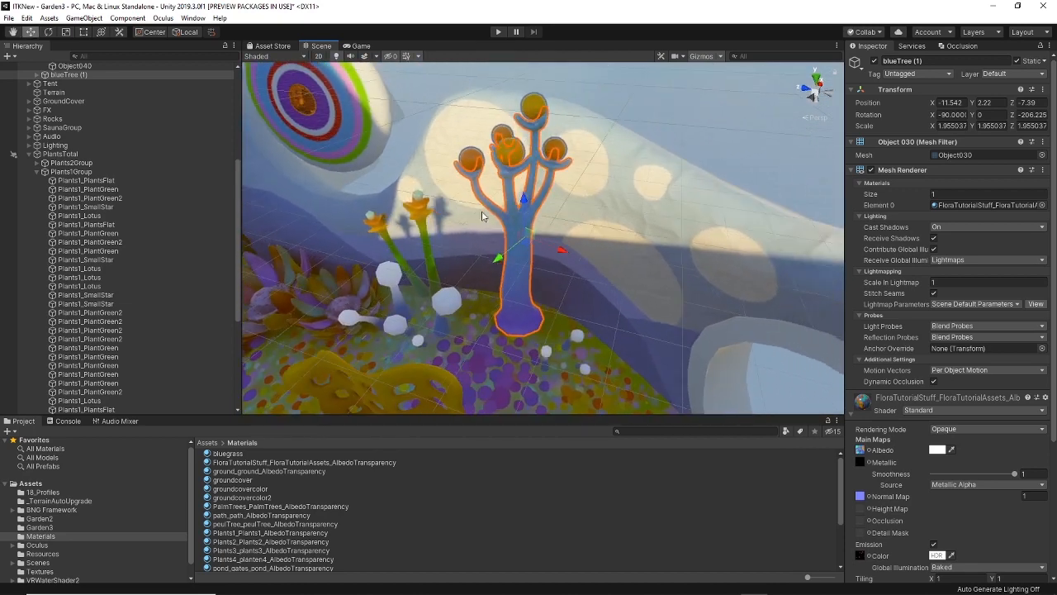
scroll(486, 216, "up", 1)
mouse_move(521, 205)
left_mouse_down()
mouse_move(530, 254)
mouse_move(543, 243)
mouse_move(538, 204)
left_mouse_up()
left_click_drag(539, 203, 517, 223, "alt")
scroll(517, 223, "down", 3)
scroll(519, 223, "up", 3)
- Move the perforated yellow plant, Plants1_PlantsFlat, closer to the duplicated blue tree
right_click_drag(520, 223, 461, 323)
left_click(463, 325)
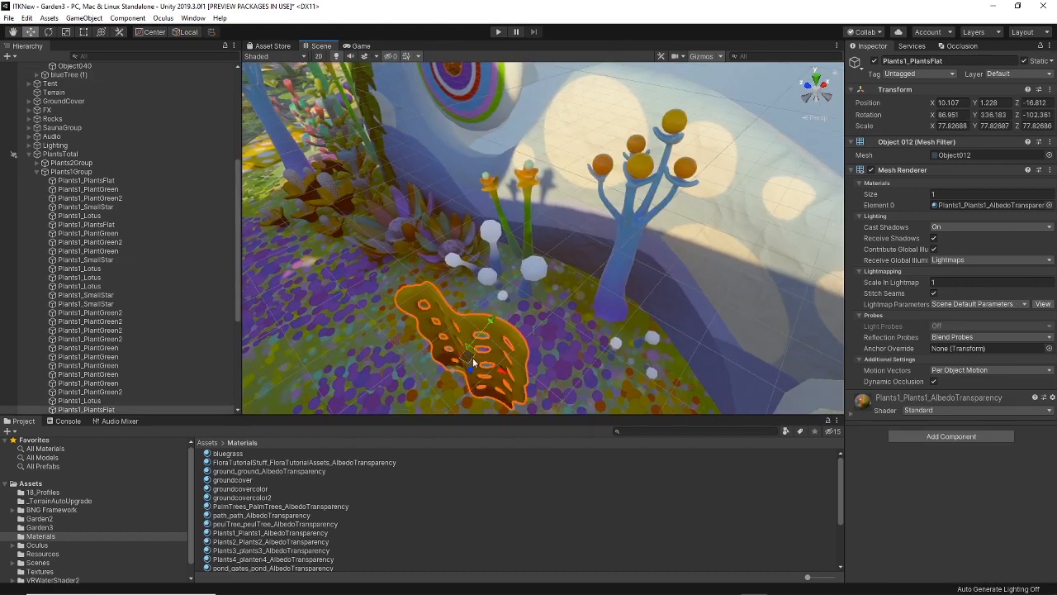
left_click_drag(463, 358, 533, 372)
- Move the three small white-bulbed plants forward together, away from the duplicated blue tree's trunk
right_click_drag(533, 372, 617, 358)
left_click(516, 259)
scroll(516, 260, "up", 3)
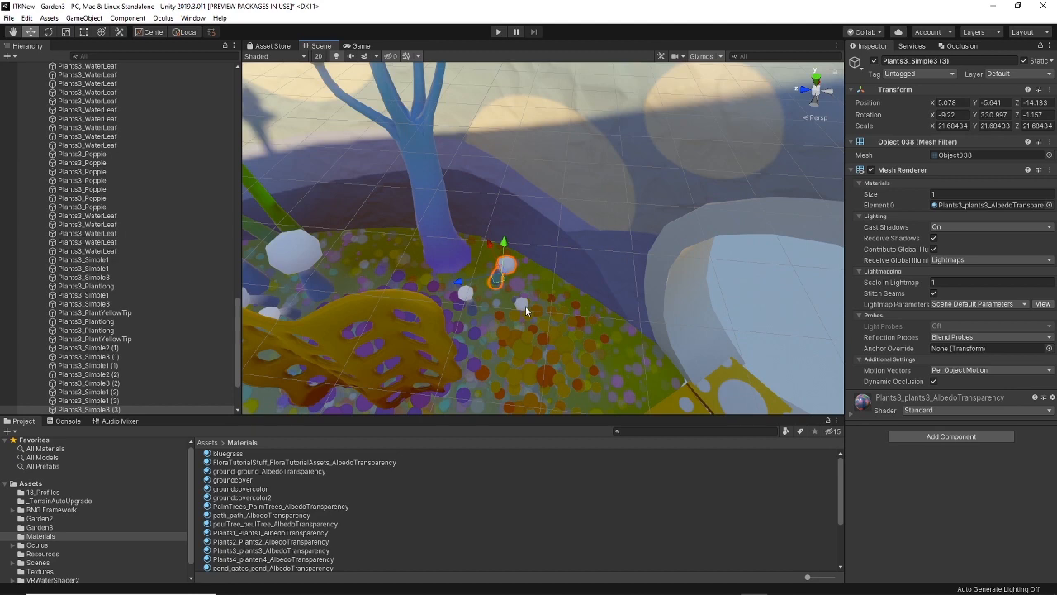
left_click(526, 306, "shift")
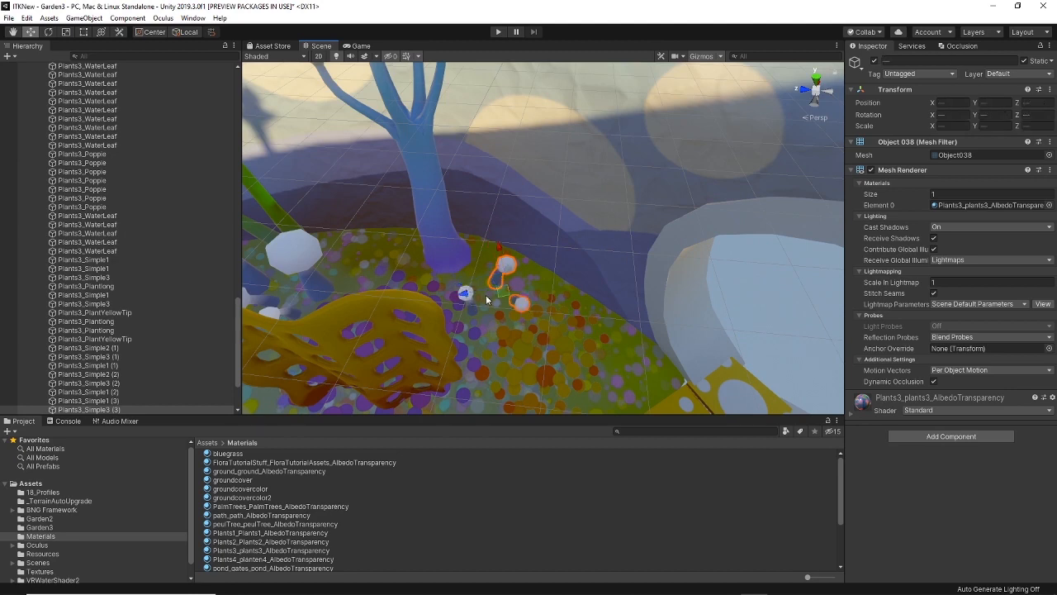
scroll(484, 297, "up", 3)
right_click_drag(484, 298, 506, 325)
scroll(469, 277, "down", 5)
scroll(506, 325, "up", 4)
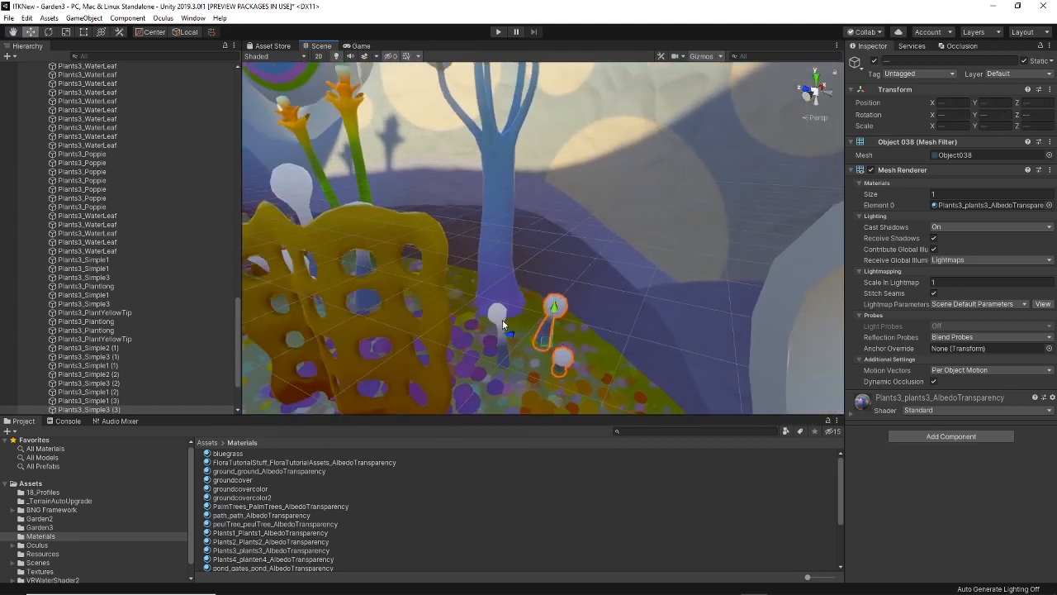
left_click(495, 315, "shift")
left_click_drag(534, 344, 525, 382)
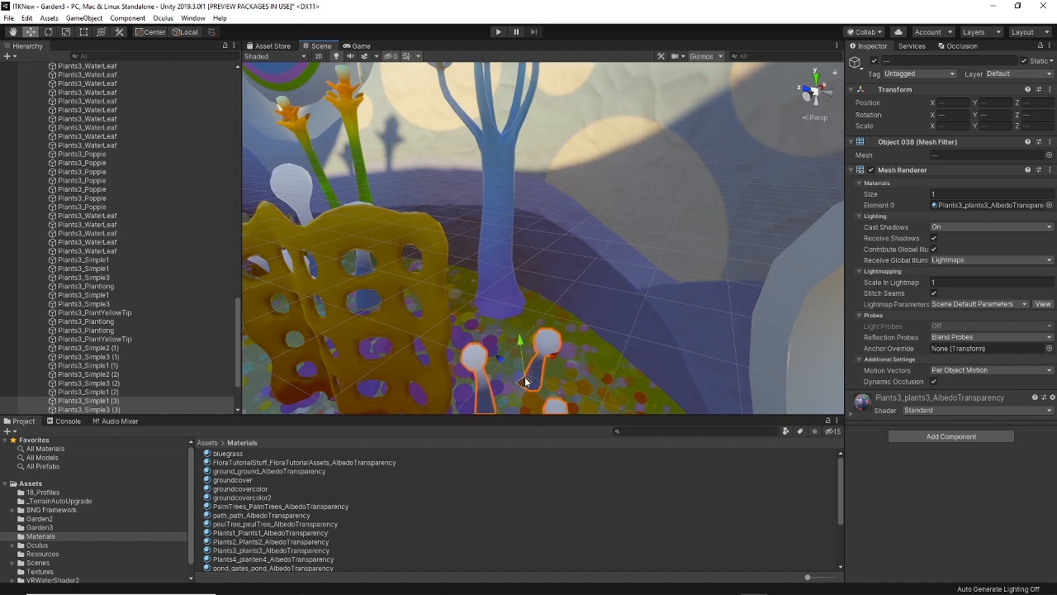
key("f")
mouse_move(522, 171)
left_mouse_down()
mouse_move(522, 198)
mouse_move(522, 189)
left_mouse_up()
left_click(506, 293)
- Place Plants1_PlantsFlat beside the duplicated tree's trunk at about X 11.80, Y 1.07, Z -18.55, rotated to Z -140.3 and scaled to about 66.93
scroll(506, 292, "down", 4)
middle_click_drag(549, 202, 496, 291)
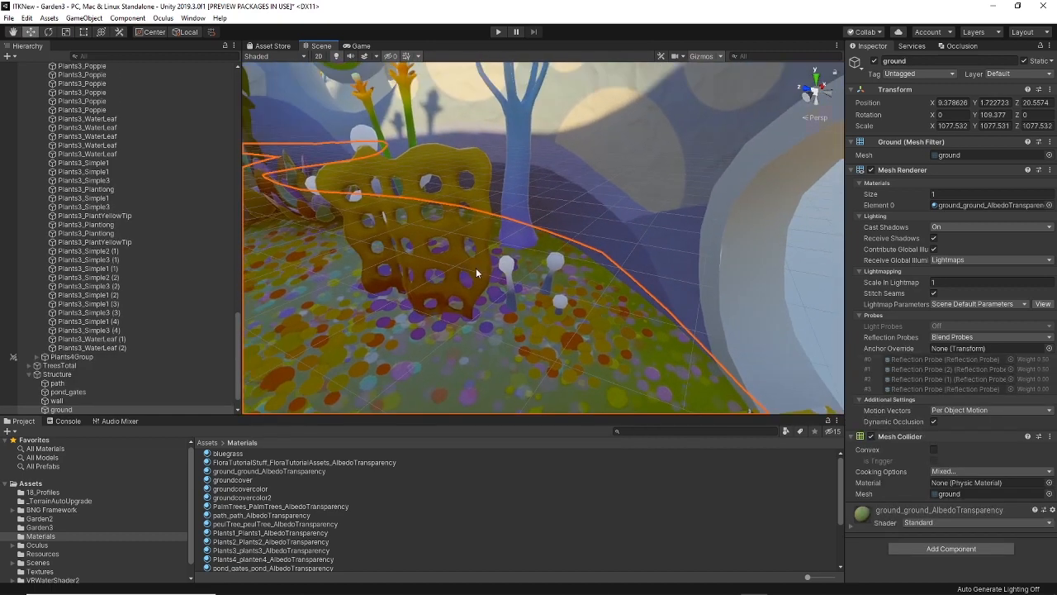
left_click(447, 240)
right_click_drag(463, 217, 482, 244)
left_click_drag(436, 263, 405, 272)
right_click_drag(432, 213, 474, 257)
middle_click_drag(474, 257, 464, 324)
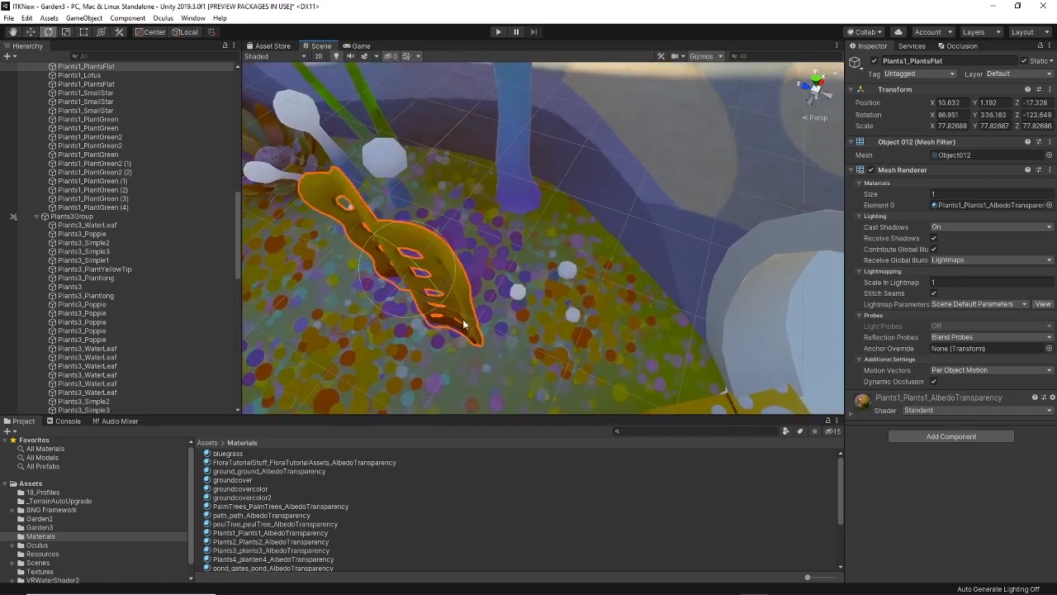
key("w")
left_click_drag(421, 254, 610, 242)
key("w")
- Duplicate the duplicated tree's topmost orange fruit, Object034, and lower the copy to the ground near the trunk
right_click_drag(577, 266, 538, 208)
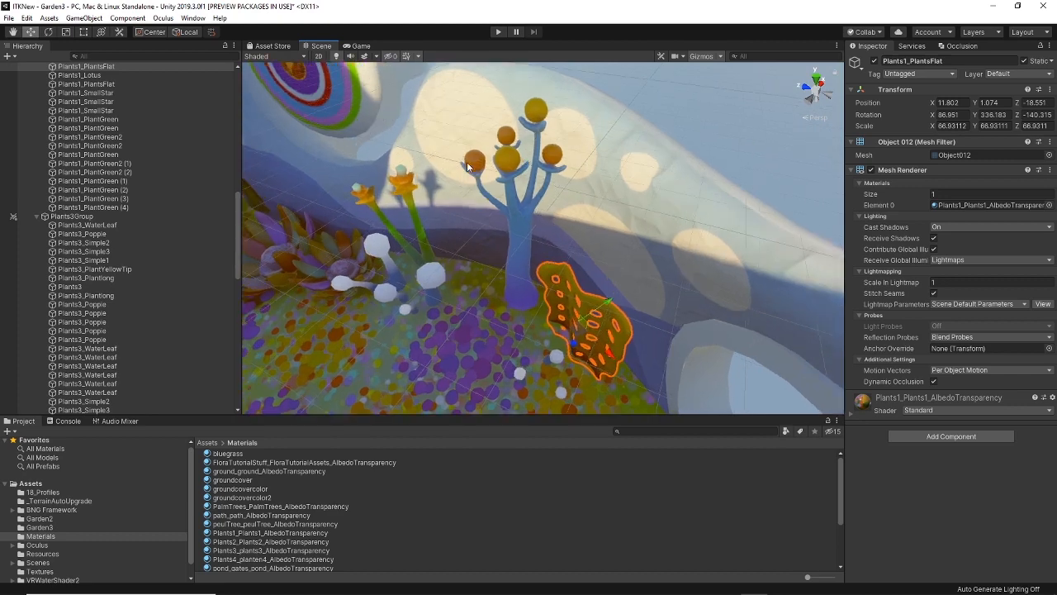
left_click(535, 114)
scroll(553, 165, "up", 3)
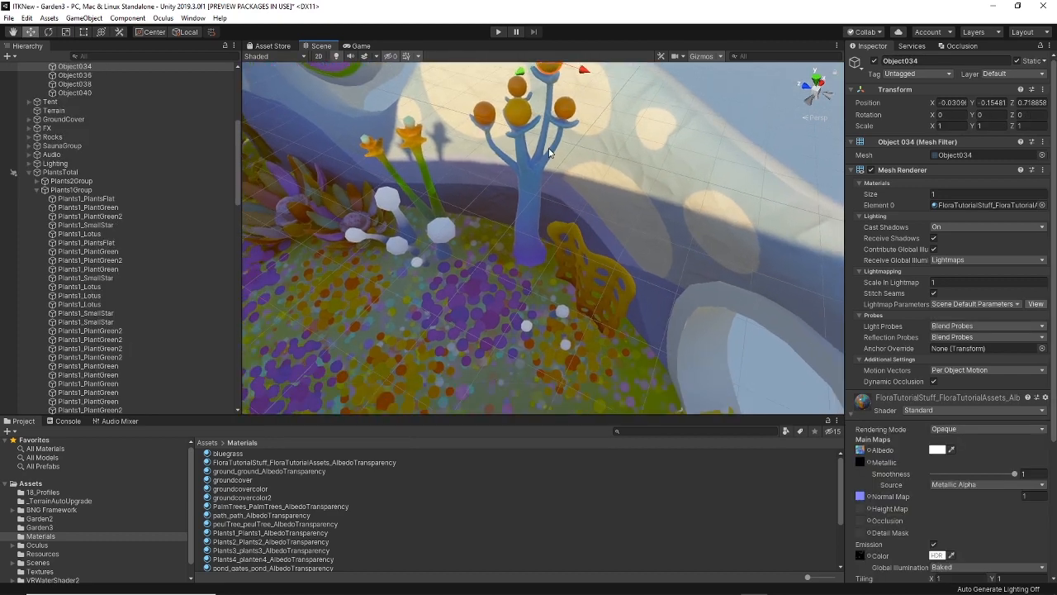
right_click_drag(578, 147, 572, 121)
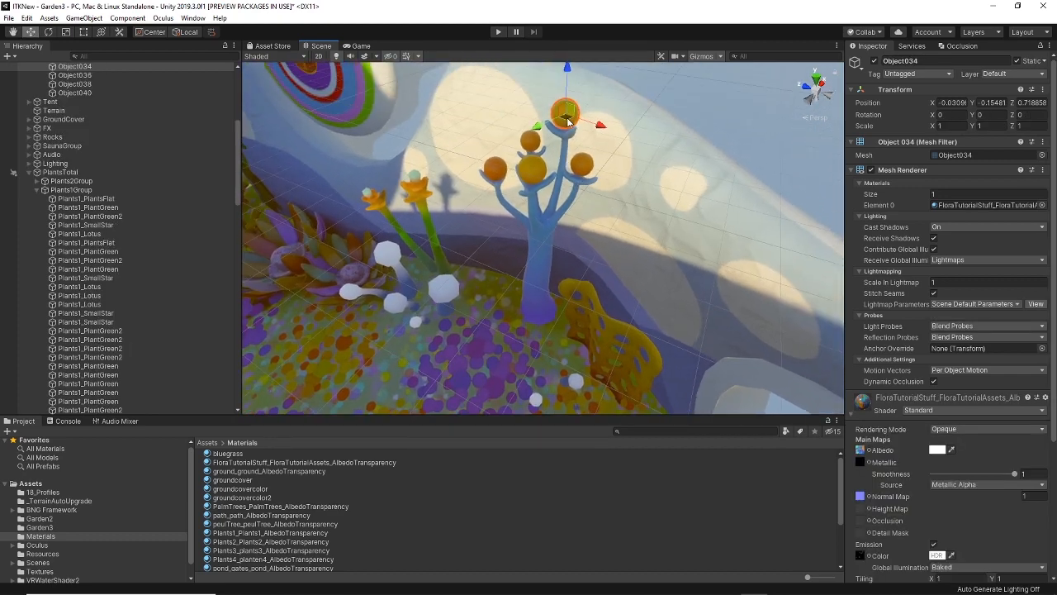
key("ctrl+d")
left_click_drag(567, 121, 562, 316)
scroll(545, 314, "up", 4)
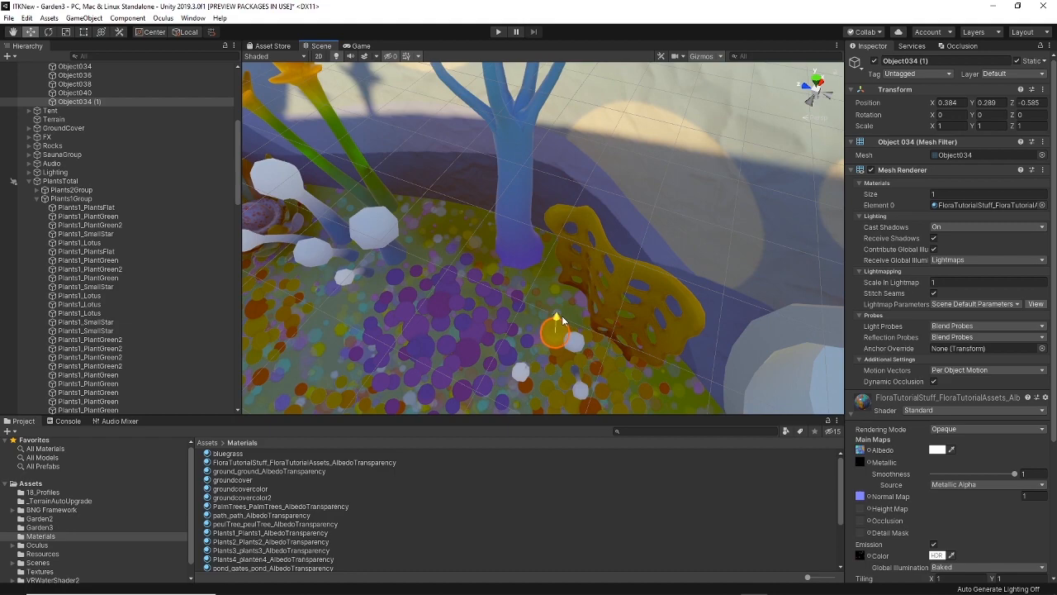
- Settle the copied fruit on the ground next to the perforated yellow plant at about X 0.332, Y 0.051, Z -0.774
left_click_drag(558, 357, 593, 276)
scroll(556, 317, "up", 4)
middle_click_drag(593, 276, 616, 186)
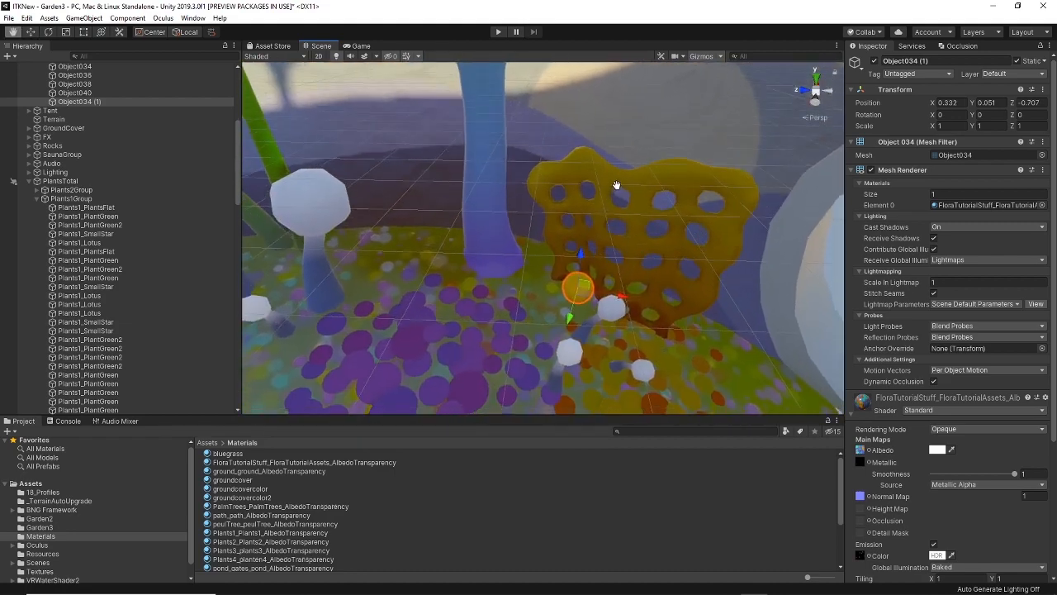
scroll(592, 299, "up", 4)
middle_click_drag(591, 299, 617, 105)
left_click_drag(613, 241, 613, 262)
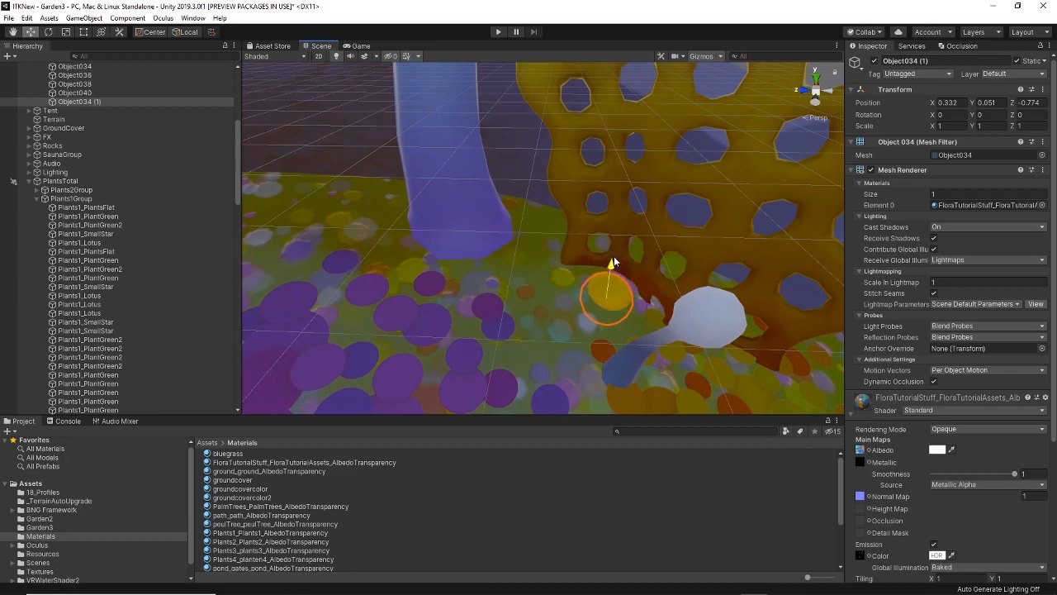
left_click(529, 275)
- Move the small purple tree, Object018, beside the orange palm trunk at about X 3.05, Y 1.135, Z -3.47
scroll(526, 269, "down", 8)
left_click_drag(526, 269, 543, 291, "alt")
scroll(543, 322, "down", 5)
right_click_drag(543, 325, 421, 277)
right_click_drag(636, 335, 694, 322)
key("w")
left_click(653, 367)
right_click_drag(658, 241, 666, 337)
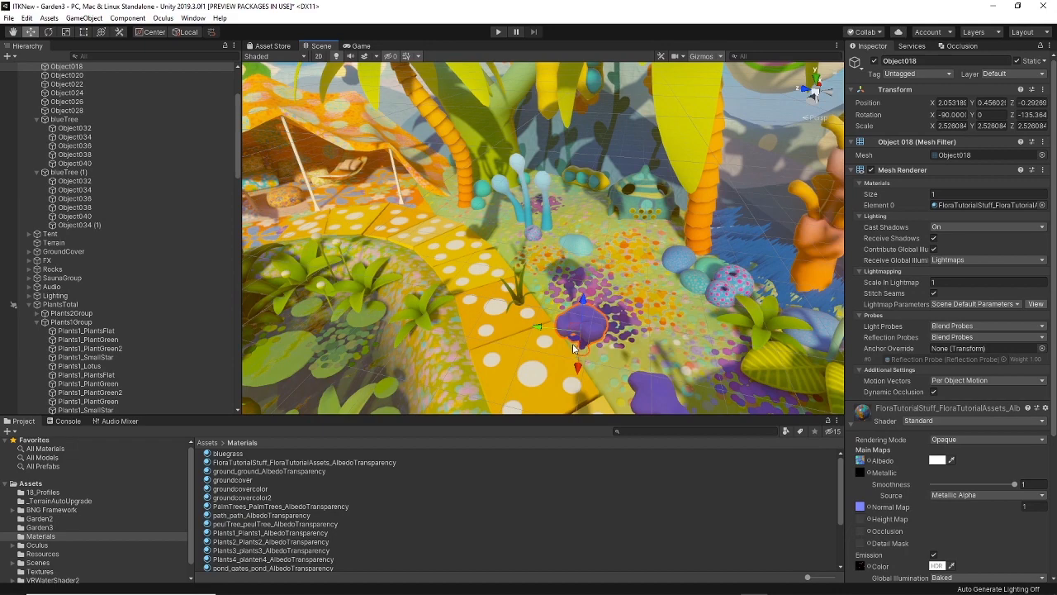
left_click_drag(581, 339, 648, 247)
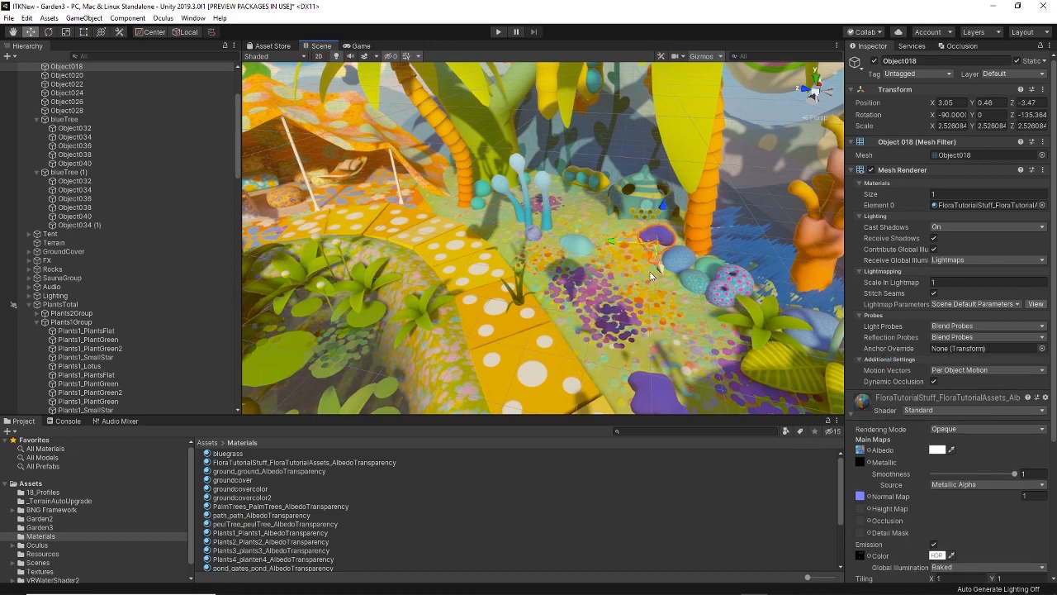
scroll(651, 277, "up", 2)
left_click_drag(698, 213, 706, 184)
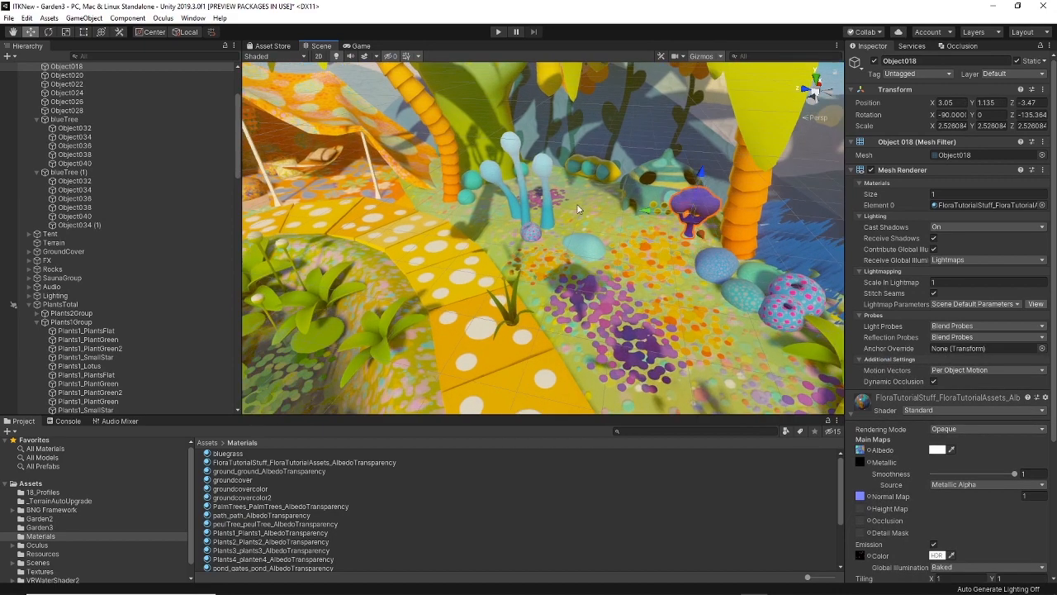
- Place the purple tree Object016 behind the polka-dotted rocks at about X 1.51, Y 1.06, Z -4.28, scaled to about 3.73
right_click_drag(578, 209, 604, 247)
left_click(613, 330)
left_click_drag(608, 358, 666, 188)
right_click_drag(666, 188, 679, 120)
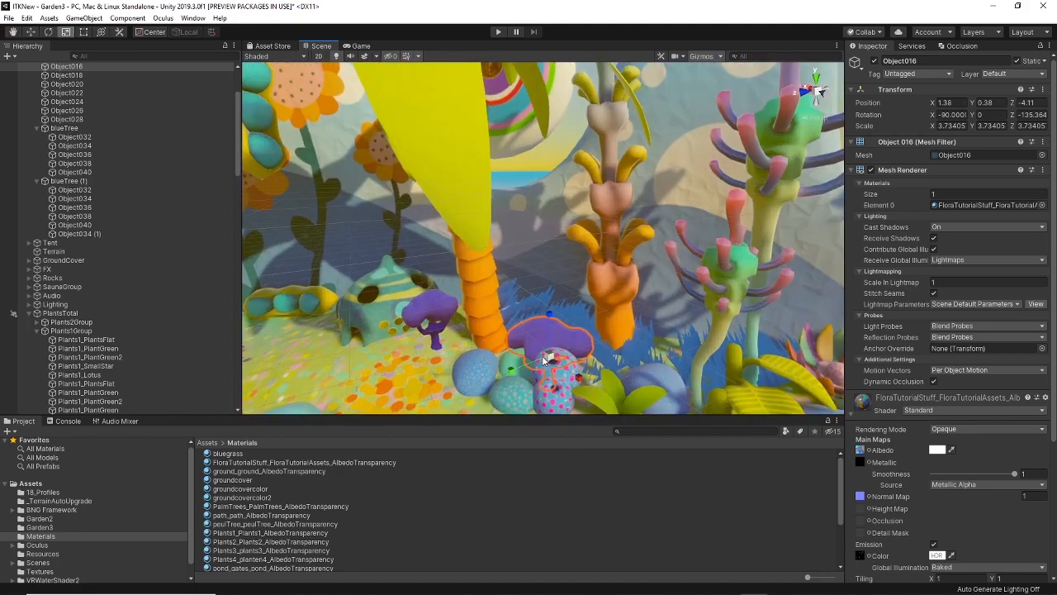
left_click_drag(551, 316, 550, 289)
scroll(545, 334, "up", 3)
right_click_drag(544, 334, 579, 295)
left_click_drag(561, 275, 557, 207)
scroll(549, 262, "up", 3)
scroll(545, 245, "down", 5)
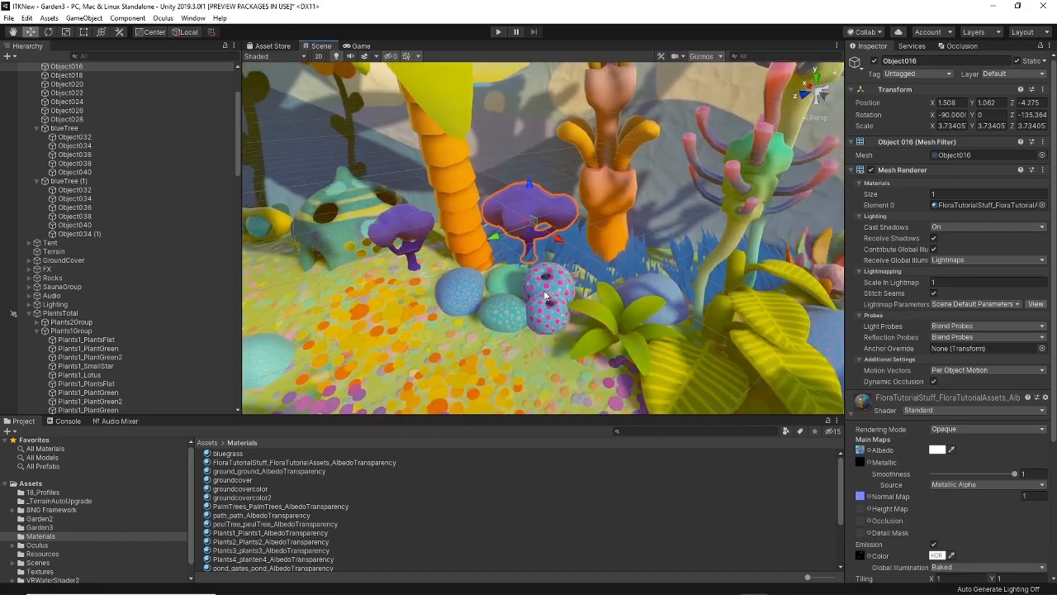
- Duplicate Object016, scale the copy to about 3.03, rotate it to about Z -291.5 and position it among the blue grass
middle_click_drag(535, 298, 540, 299)
scroll(532, 295, "up", 4)
key("ctrl+d")
left_click_drag(517, 282, 918, 305)
key("e")
key("r")
key("e")
right_click_drag(617, 323, 546, 288)
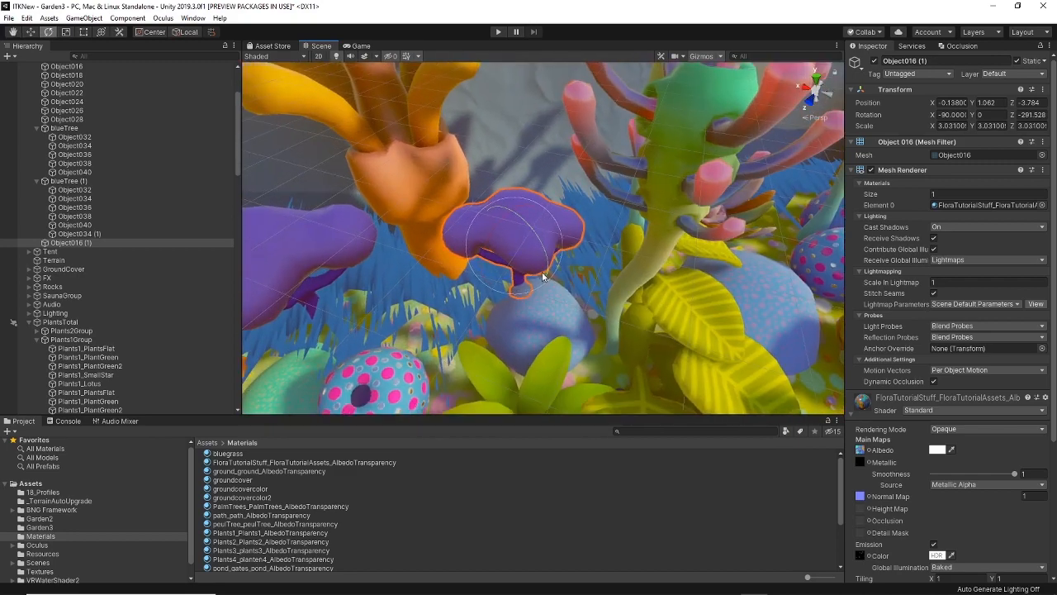
left_click_drag(514, 257, 554, 183)
right_click_drag(541, 285, 436, 273)
- Move the turquoise stone Object010 next to the polka-dotted rocks at about X -4.52, Y 0.74, Z -2.84
scroll(529, 228, "down", 5)
scroll(437, 273, "down", 2)
mouse_move(504, 318)
middle_mouse_down()
mouse_move(455, 327)
mouse_move(501, 307)
middle_mouse_up()
left_click(547, 309)
right_click_drag(547, 309, 637, 342)
left_click_drag(596, 339, 632, 222)
middle_click_drag(631, 221, 534, 261)
scroll(535, 260, "up", 5)
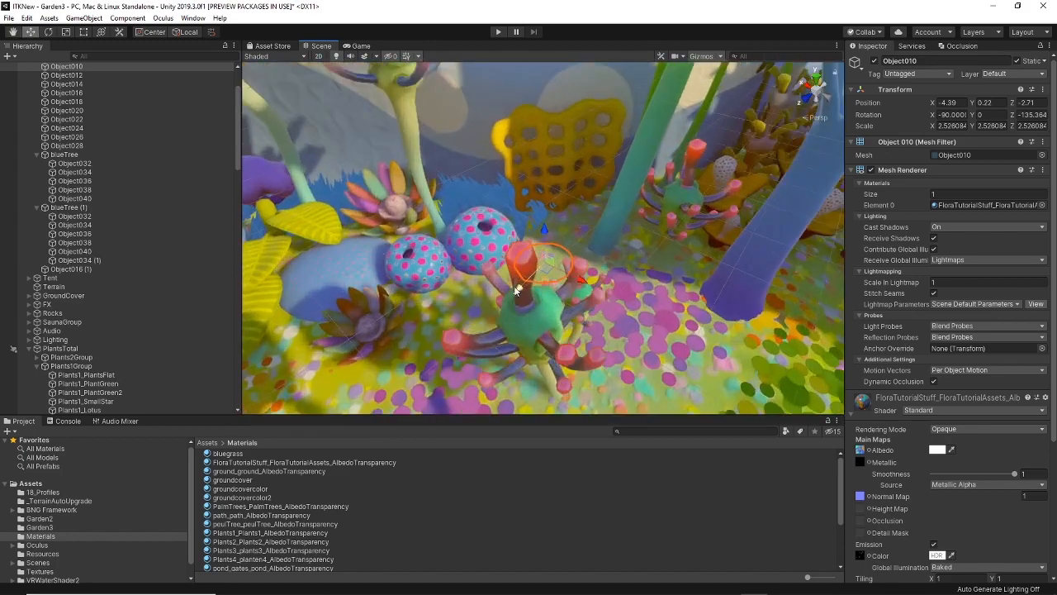
left_click_drag(543, 257, 556, 199)
- Move the second turquoise stone, Object012, in front of Object010 at about X -4.43, Y 0.70, Z -2.40
right_click_drag(556, 199, 481, 262)
scroll(481, 263, "down", 5)
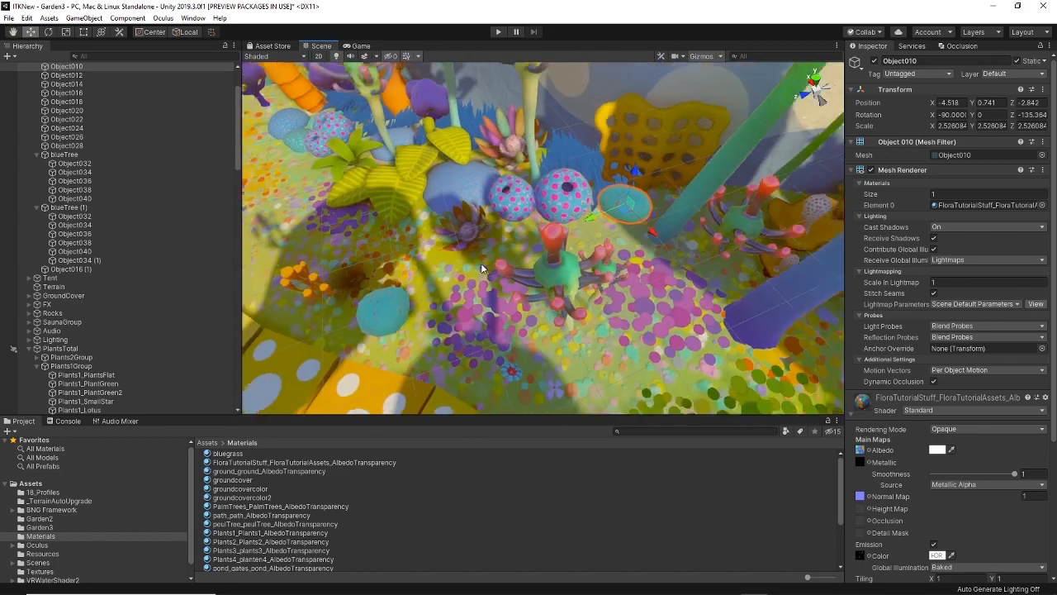
left_click(388, 303)
left_click_drag(405, 310, 653, 265)
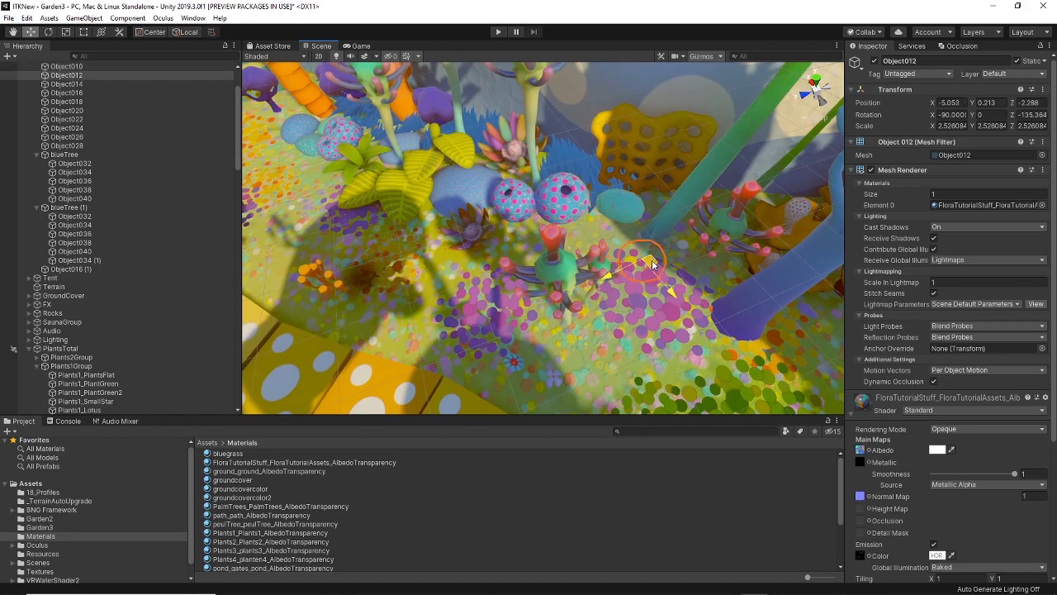
middle_click_drag(646, 259, 559, 245)
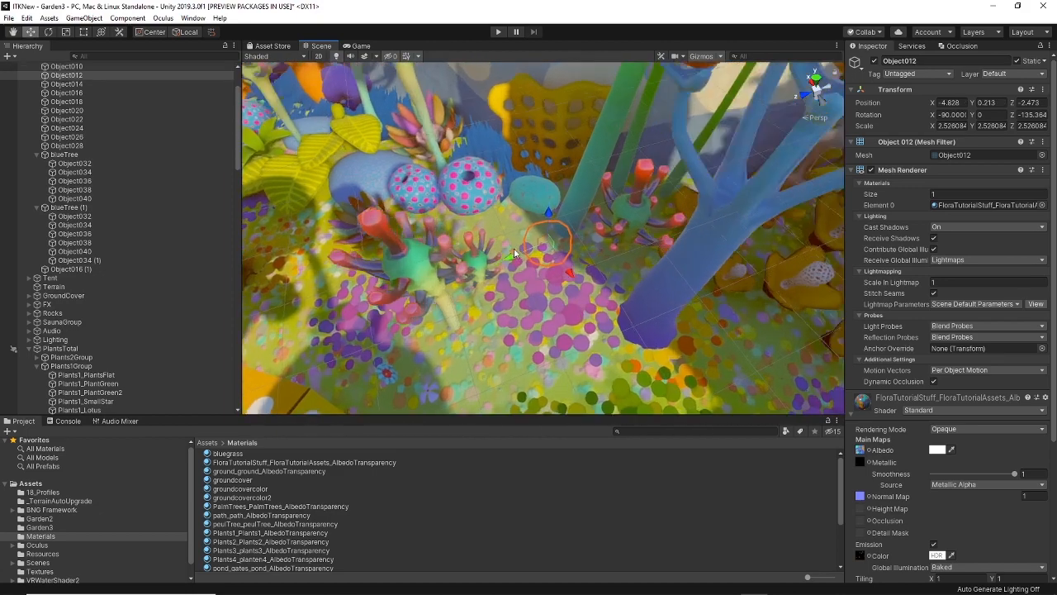
scroll(566, 256, "up", 6)
right_click_drag(569, 272, 572, 238)
middle_click_drag(583, 134, 580, 120)
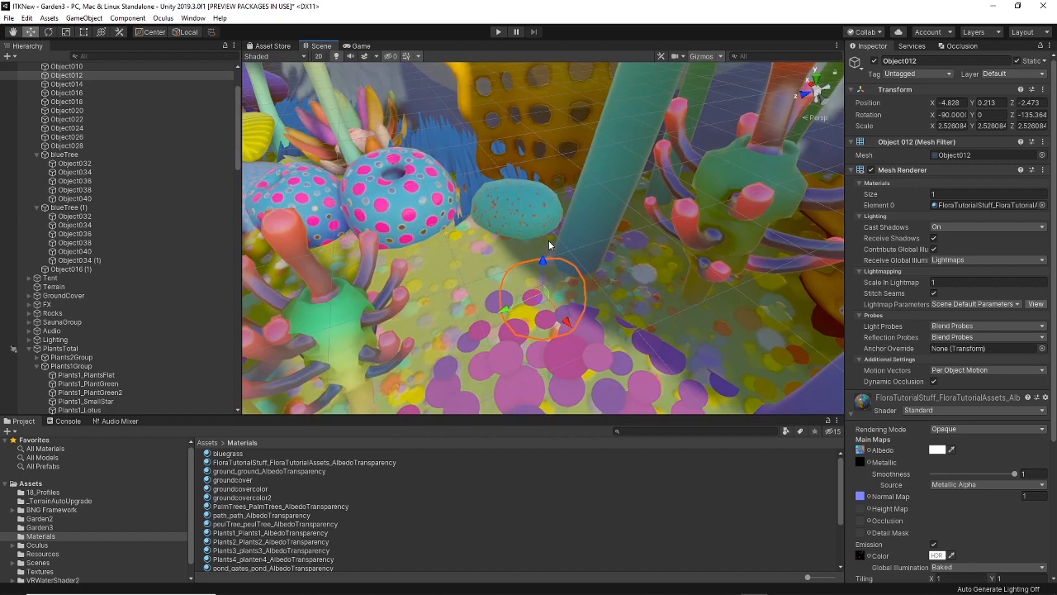
left_click_drag(542, 246, 509, 280)
left_click_drag(509, 240, 516, 221)
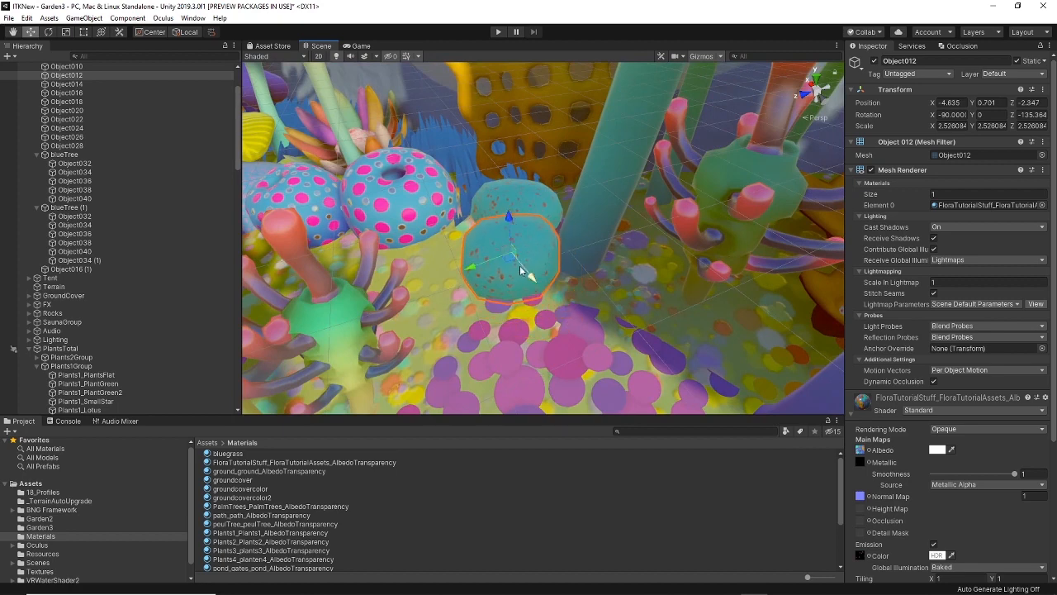
left_click_drag(512, 262, 486, 251)
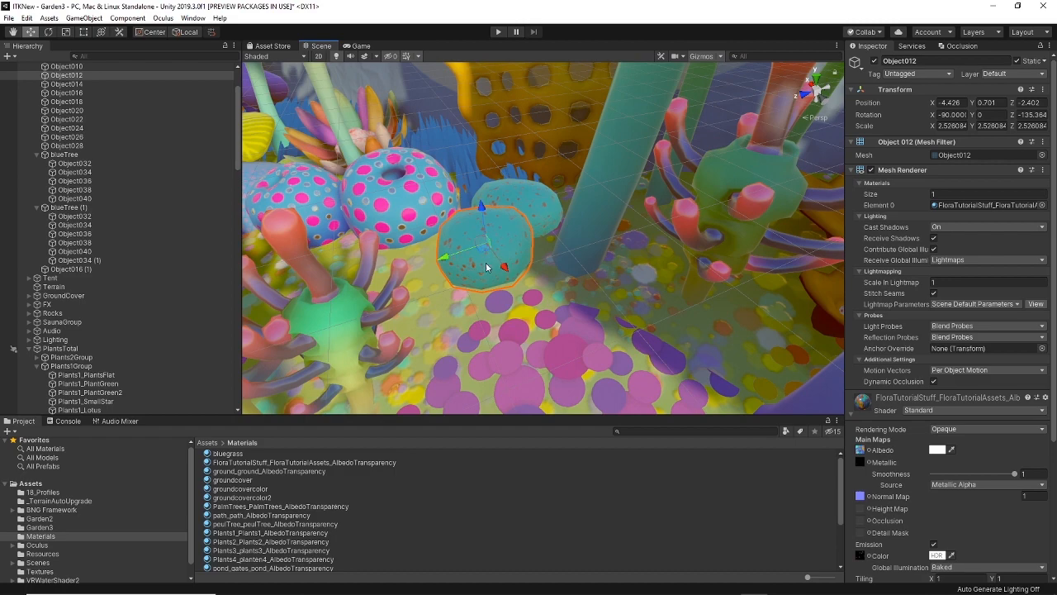
- Move the orange coral-like plant across the flower bed to beside the large yellow-green leafy plant
scroll(487, 266, "down", 5)
middle_click_drag(486, 266, 540, 199)
right_click_drag(540, 199, 495, 248)
middle_click_drag(496, 248, 565, 278)
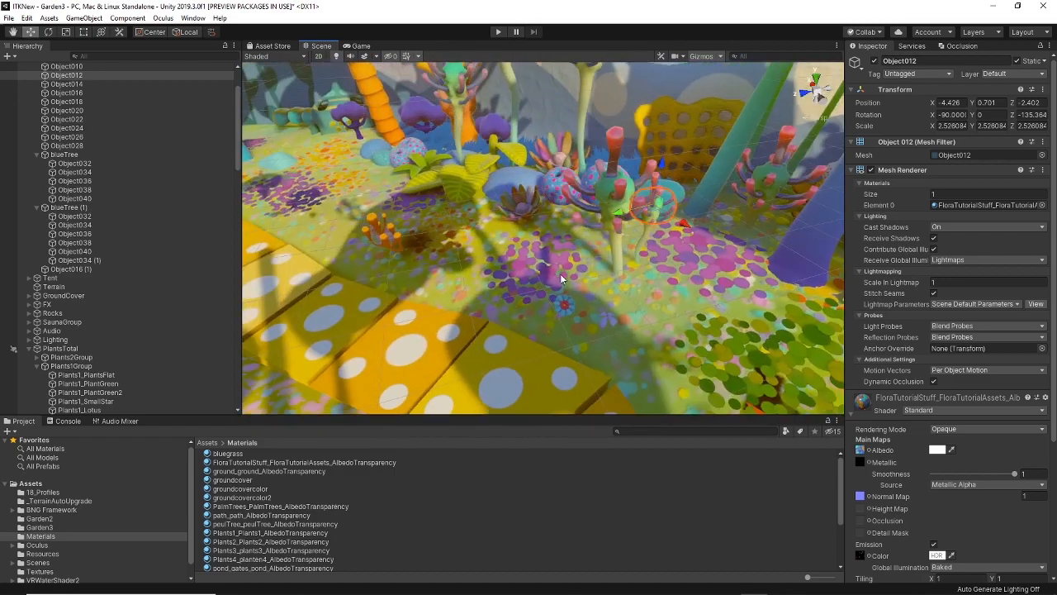
right_click_drag(565, 273, 446, 245)
left_click(462, 271)
scroll(464, 270, "up", 3)
middle_click_drag(498, 257, 581, 335)
right_click_drag(581, 335, 560, 295)
left_click_drag(567, 254, 628, 254)
left_click_drag(628, 213, 633, 191)
- Rename the central stalk of the green long-leaved plant standing on the dotted path as grgeenleafCentral
left_click(406, 184)
key("f")
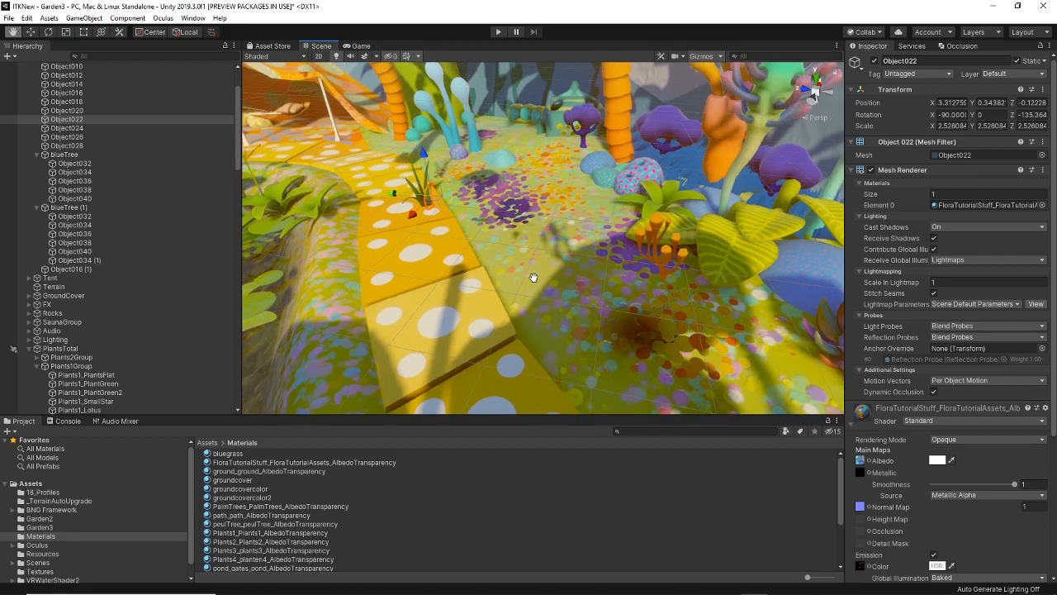
right_click_drag(588, 315, 558, 306)
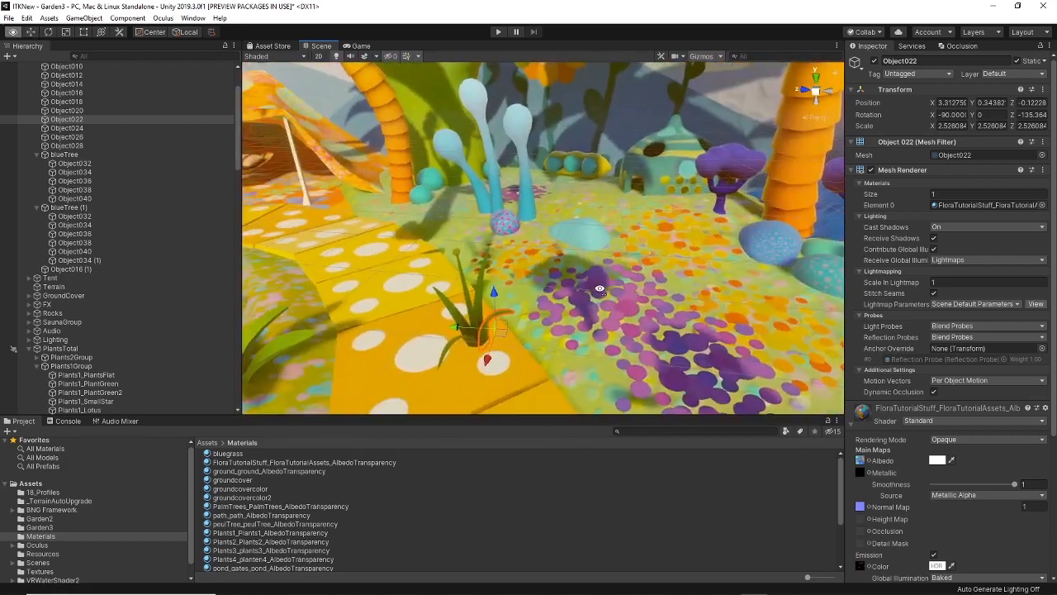
scroll(544, 334, "up", 5)
left_click_drag(543, 333, 569, 256, "alt")
left_click(581, 273)
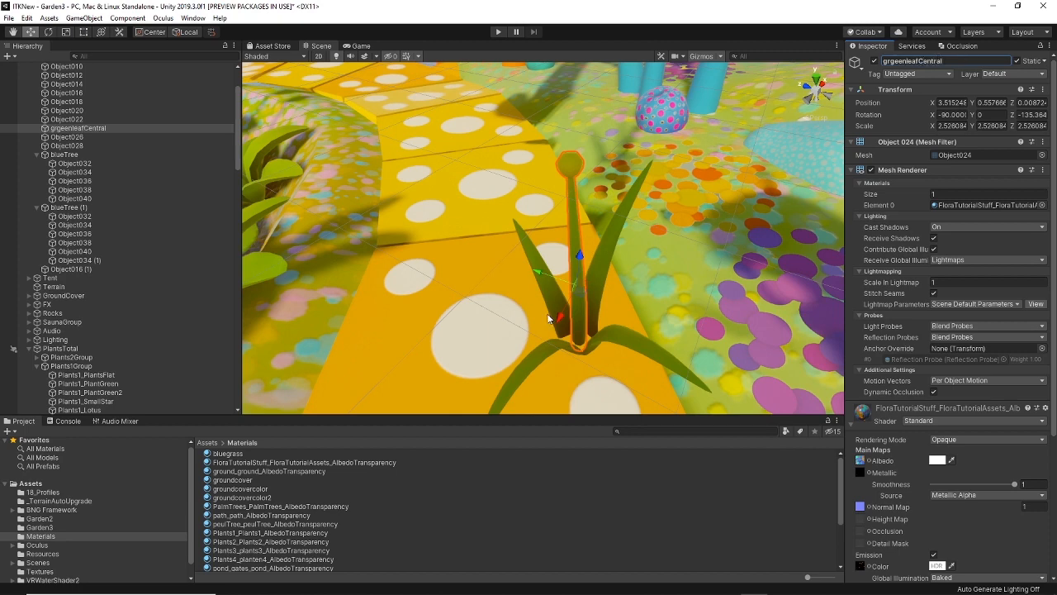
- Parent the plant's four leaves, Object020, Object022, Object026 and Object028, under grgeenleafCentral
left_click(529, 253)
left_click(606, 245, "shift")
left_click(599, 341, "shift")
left_click(544, 357, "shift")
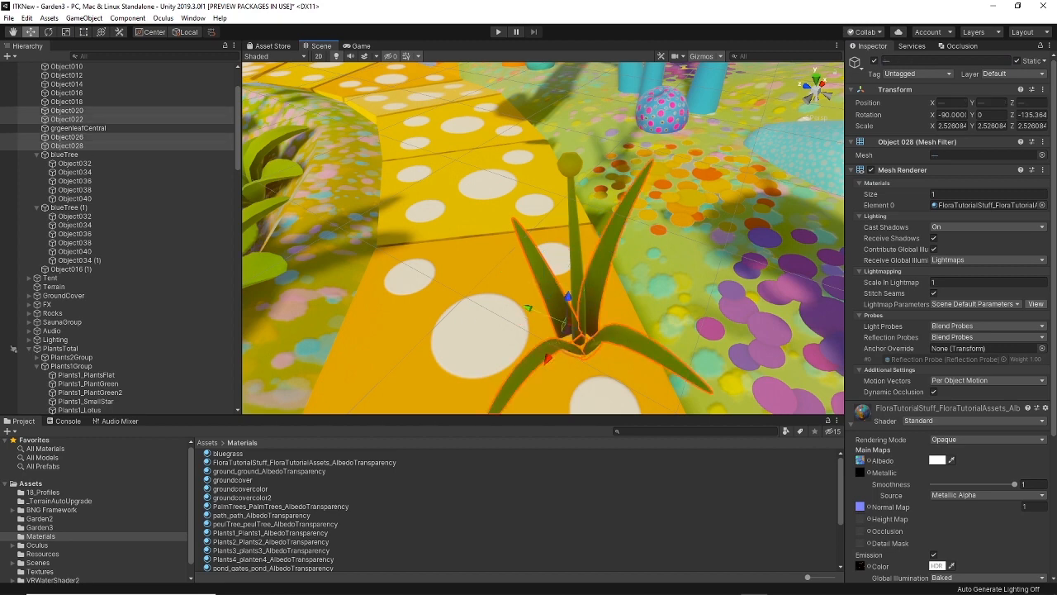
left_click_drag(78, 141, 78, 128)
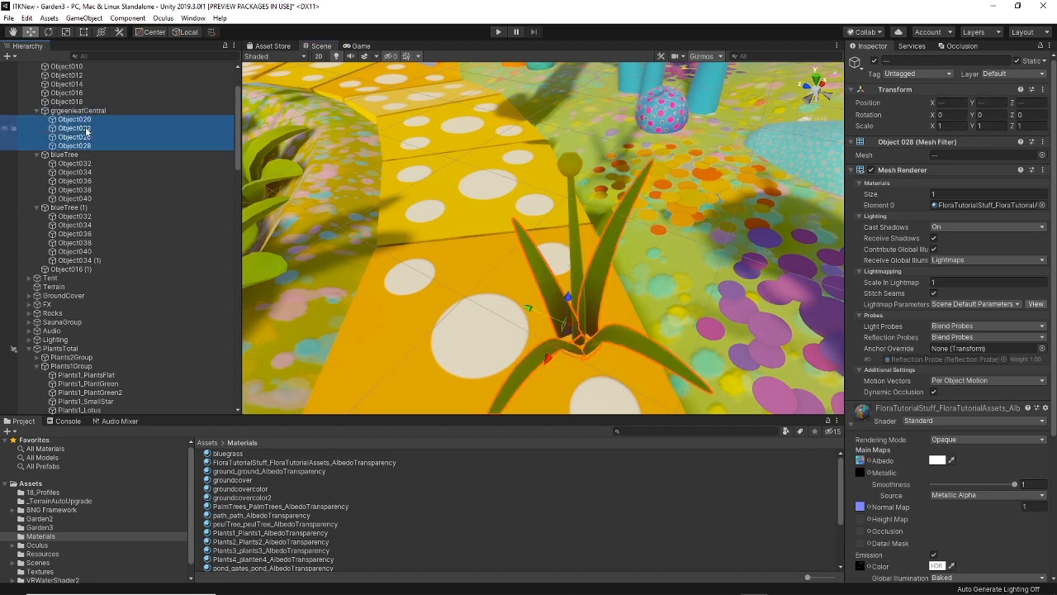
- Move the grgeenleafCentral plant off the path to beside the blue rocks at about X 2.01, Y 0.95, Z -2.53
left_click(78, 109)
scroll(615, 275, "down", 3)
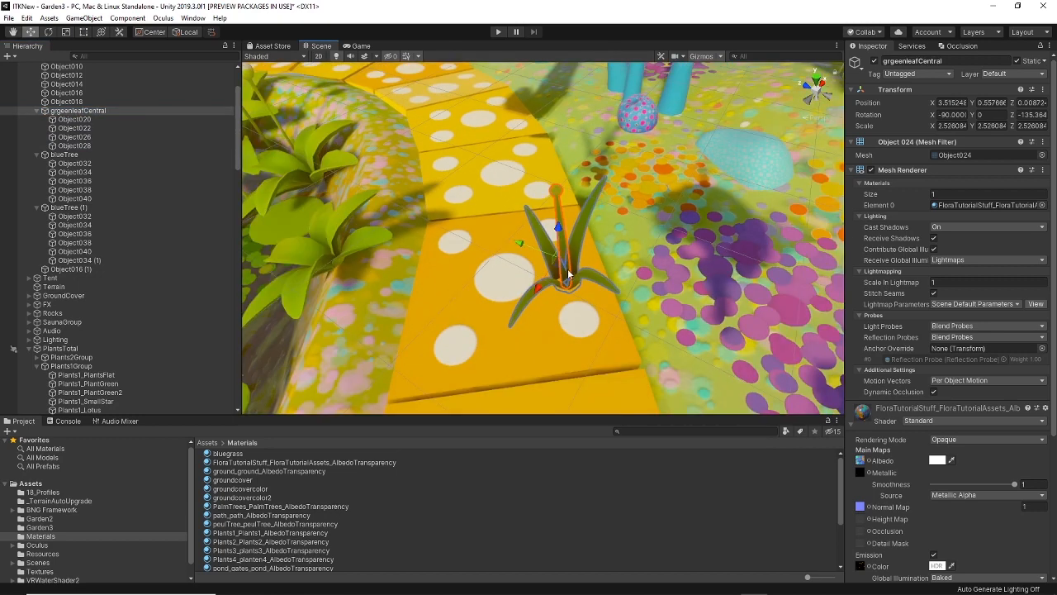
left_click_drag(560, 266, 801, 175)
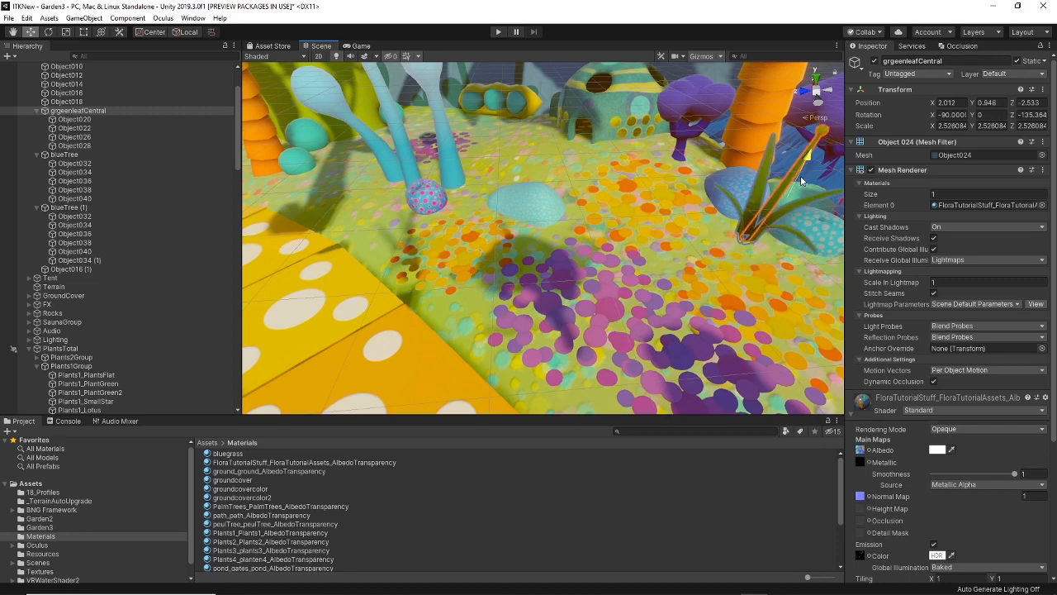
left_click(690, 267)
left_click_drag(690, 268, 592, 262, "alt")
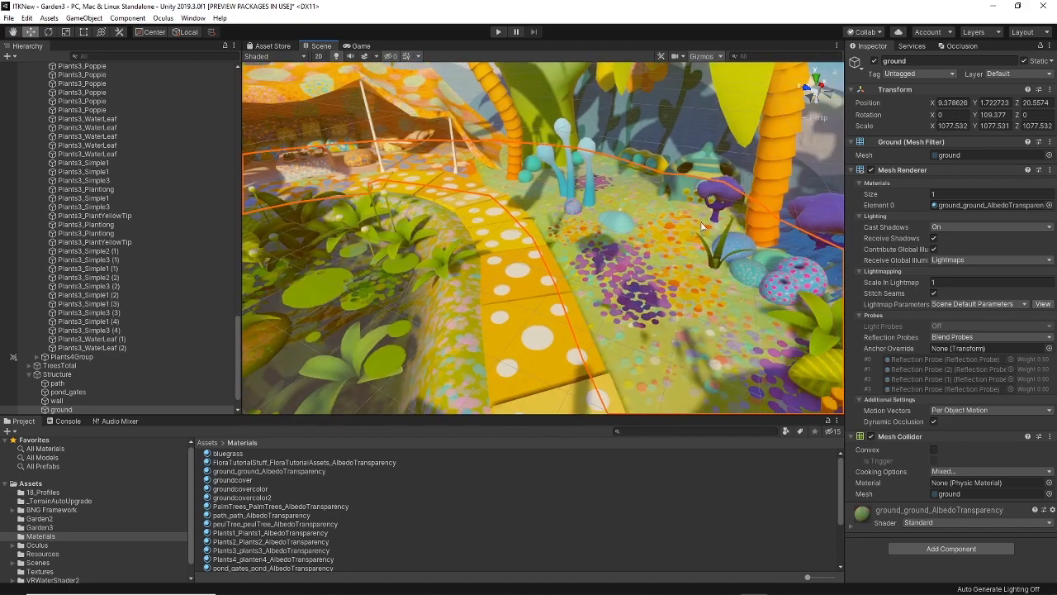
- Look over the flower bed, select the FloraTutorialStuff parent, and look for its unplaced parts beneath the ground
left_click_drag(724, 251, 611, 299, "alt")
middle_click_drag(458, 258, 537, 343)
scroll(534, 343, "up", 3)
left_click_drag(531, 347, 608, 269, "alt")
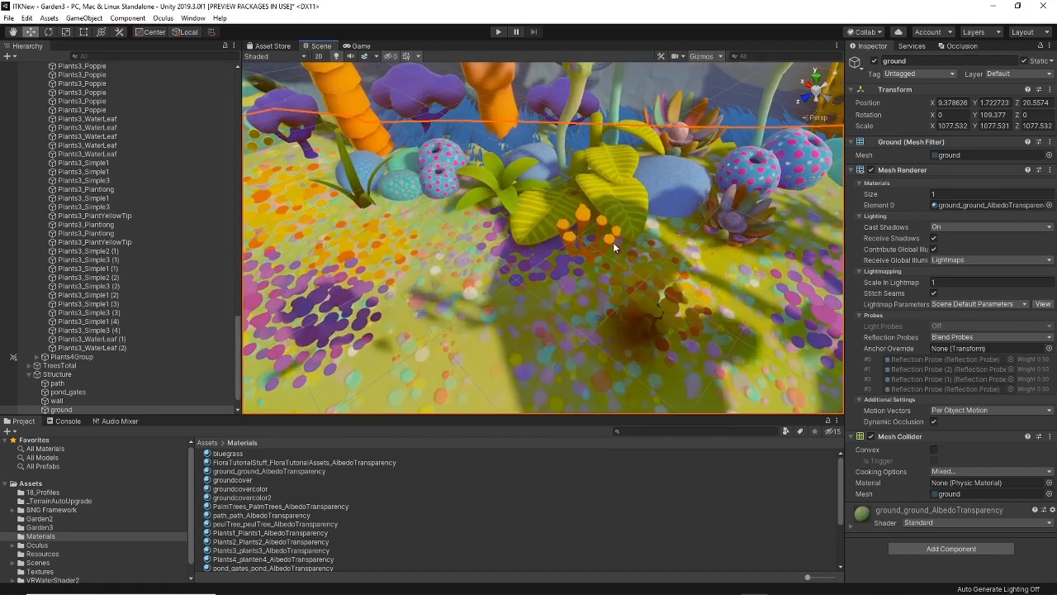
left_click(613, 244)
scroll(101, 194, "up", 3)
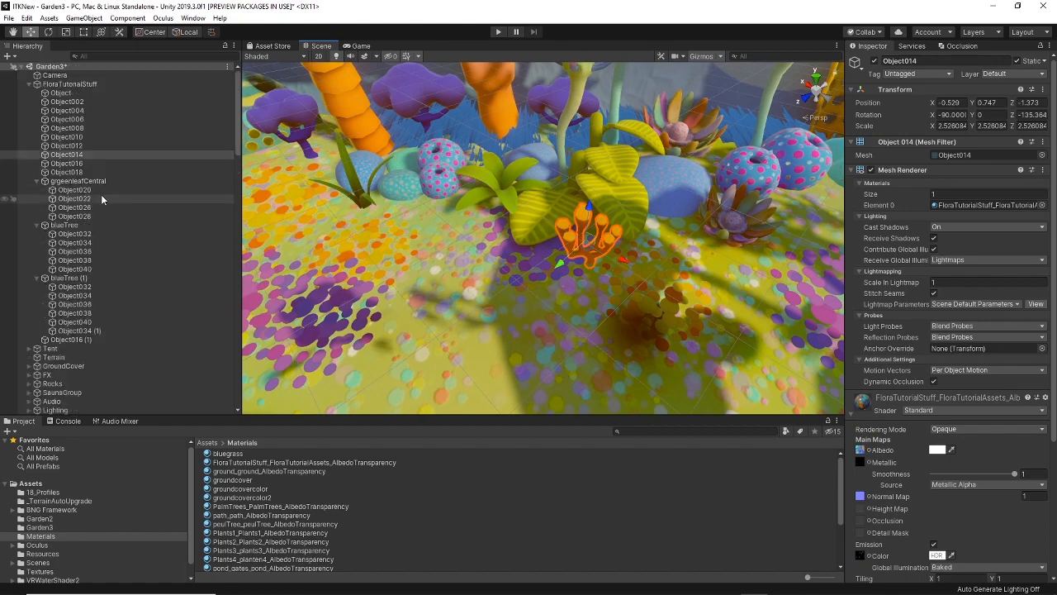
left_click(55, 86)
left_click_drag(451, 206, 523, 264, "alt")
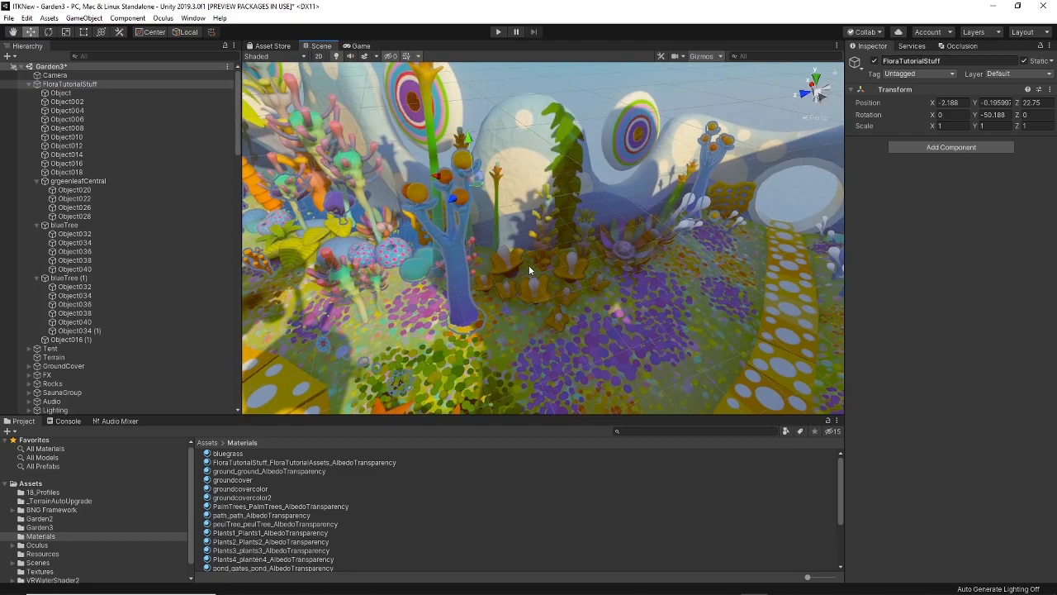
left_click_drag(665, 282, 460, 103, "alt")
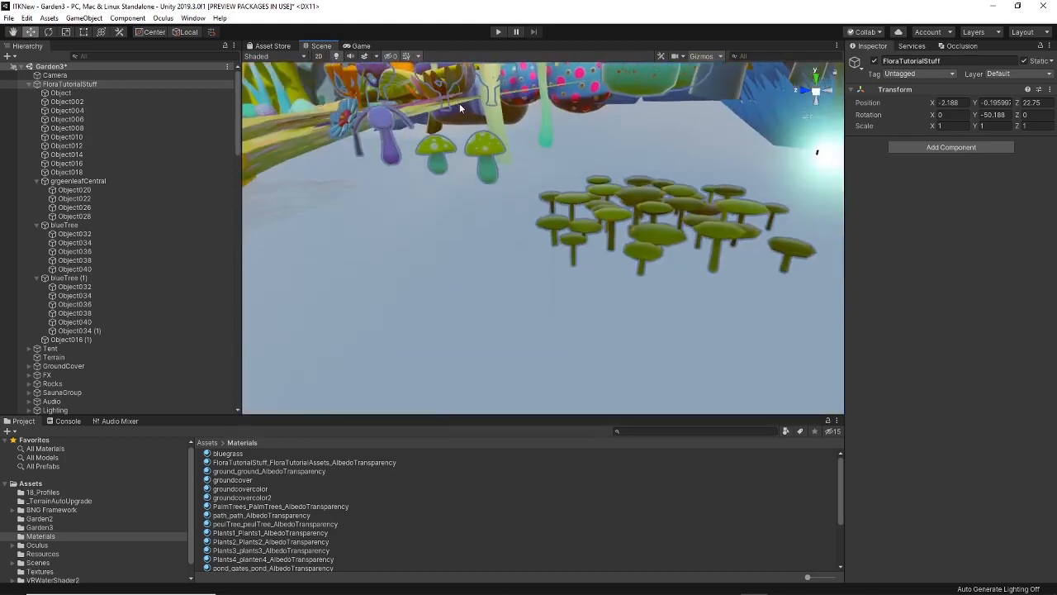
- Raise the flat green mushroom cluster, scale it to about 7.12, tilt it to X -97.72 and place it near X -5.22, Y 0.65, Z -0.73
left_click(634, 262)
key("f")
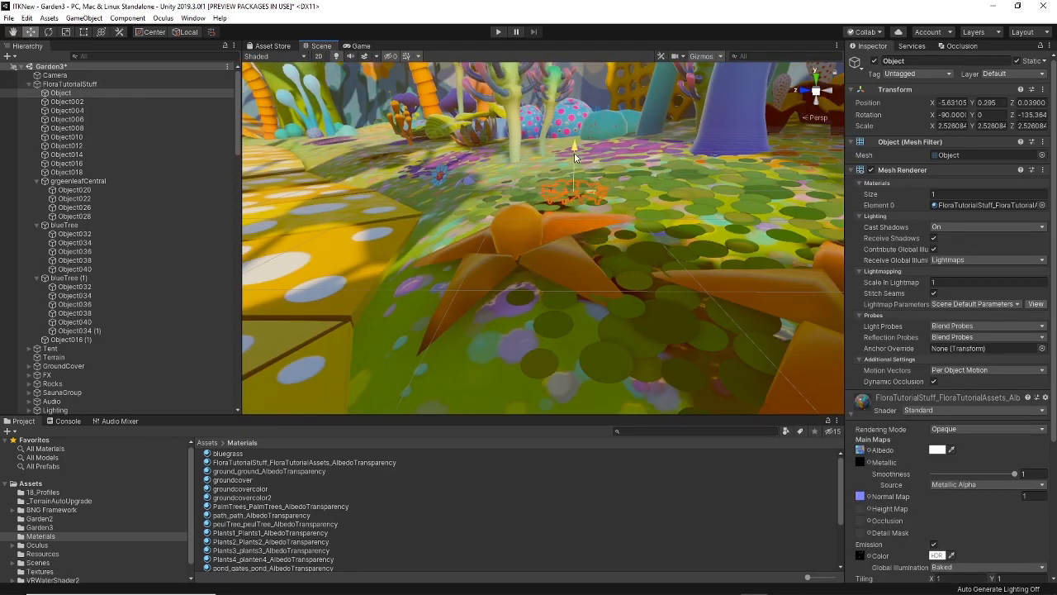
left_click_drag(576, 145, 556, 233, "alt")
key("e")
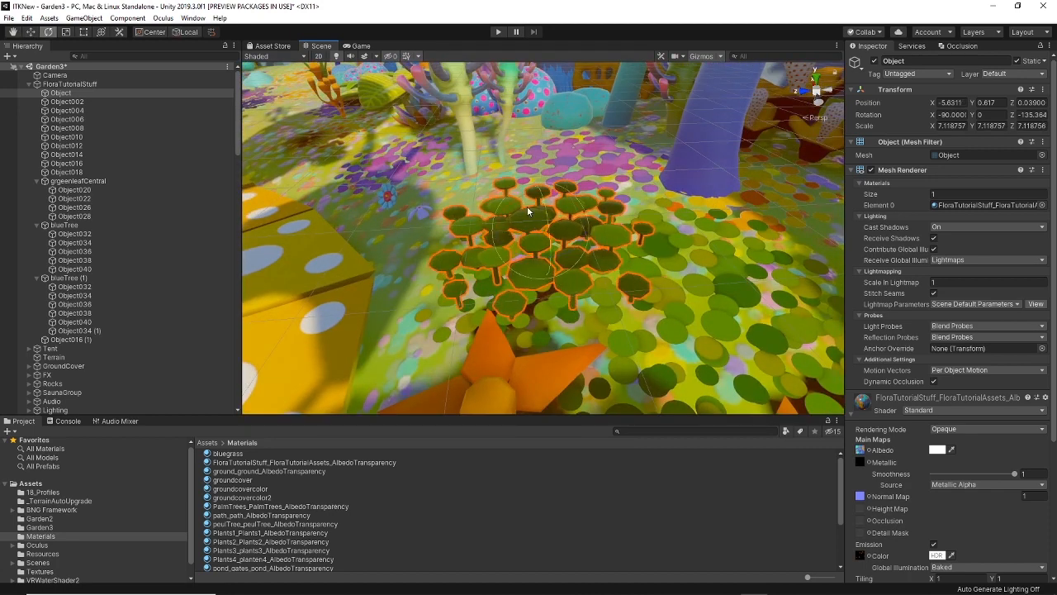
left_click_drag(521, 198, 539, 161)
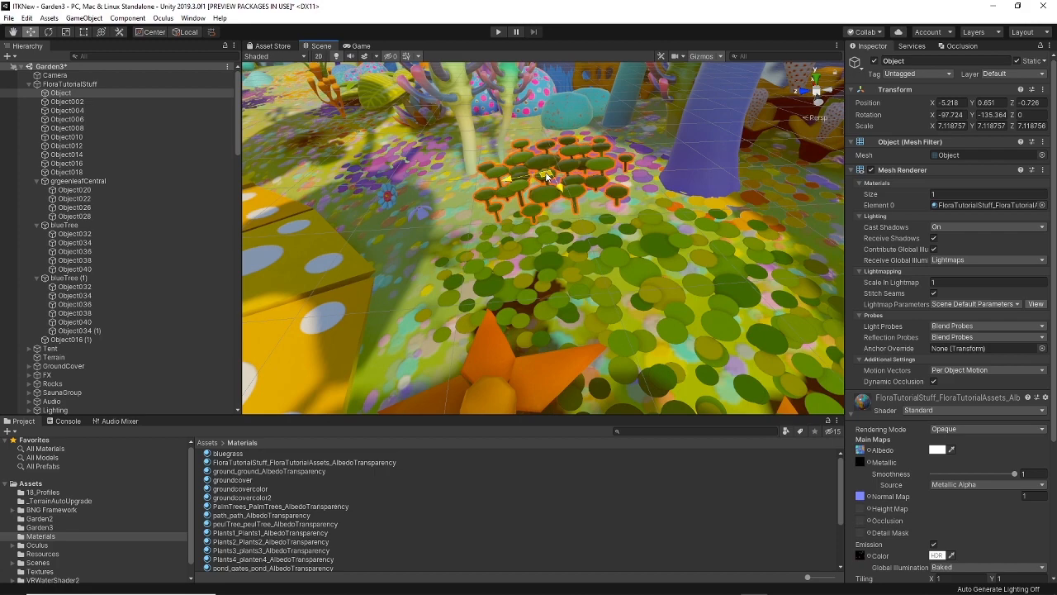
left_click(647, 291)
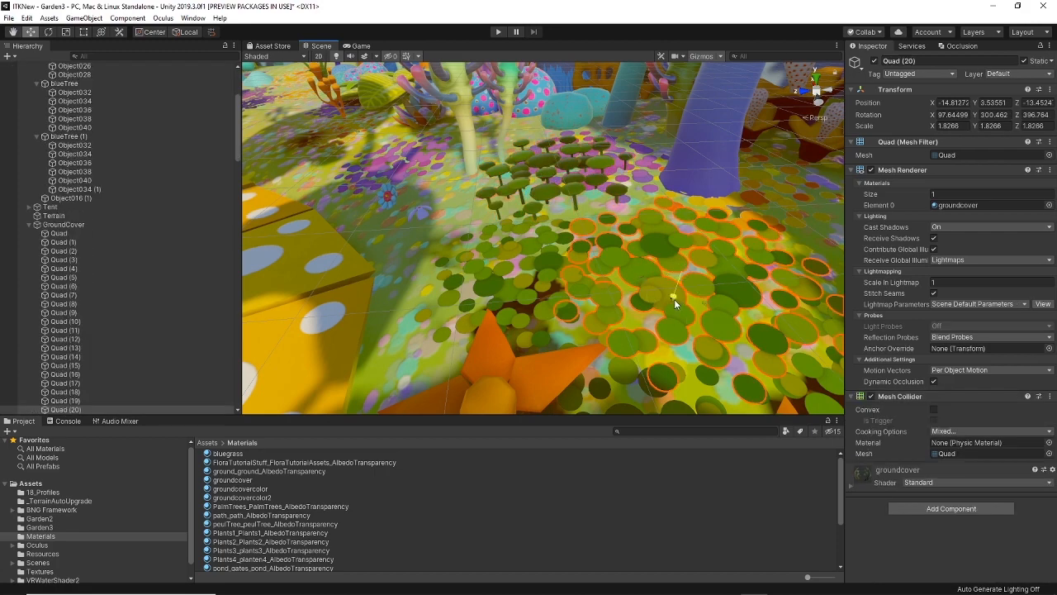
left_click_drag(674, 299, 687, 240)
right_click_drag(649, 333, 631, 307)
key("ctrl+z")
- Lower the mushroom cluster into the ground cover at about X -5.20, Y 0.49, Z -0.80
right_click_drag(605, 244, 552, 263)
left_click(552, 264)
mouse_move(525, 192)
left_mouse_down()
mouse_move(536, 247)
mouse_move(531, 212)
left_mouse_up()
right_click_drag(531, 211, 516, 242)
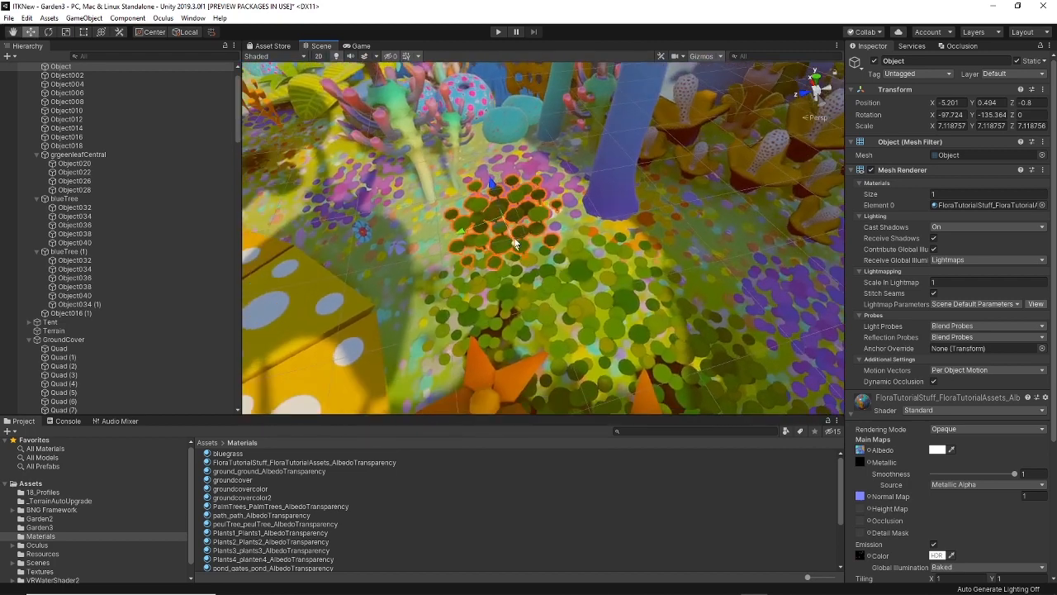
- Duplicate the mushroom cluster, rotate the copy to about X -96.08, Y -220.03, Z -55.36 and place it at about X -7.29, Y 0.55, Z -0.84
key("ctrl+d")
left_click_drag(516, 242, 715, 243)
key("e")
key("e")
key("w")
scroll(620, 304, "up", 4)
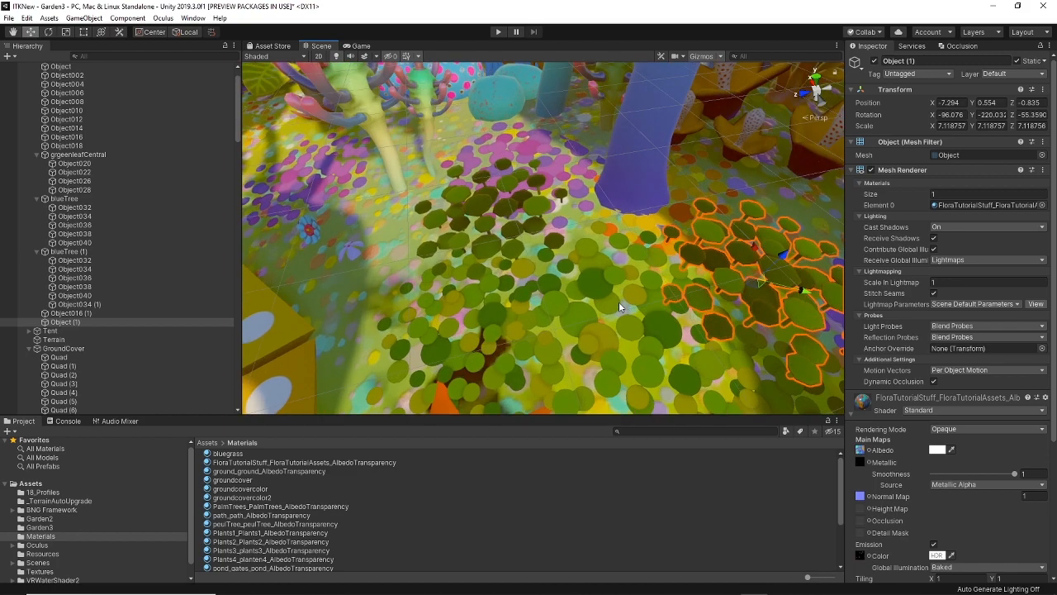
- Select ground cover Quad (20) and examine how it blends with the two mushroom clusters from several angles
left_click(619, 291)
right_click_drag(620, 291, 576, 319)
scroll(576, 320, "up", 3)
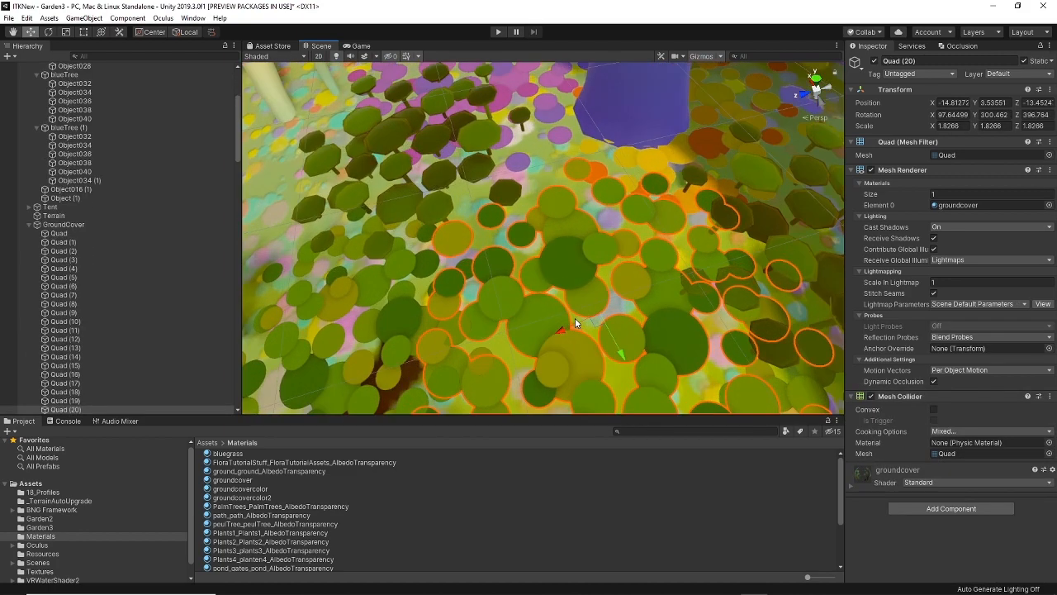
right_click_drag(589, 269, 625, 297)
middle_click_drag(639, 319, 573, 337)
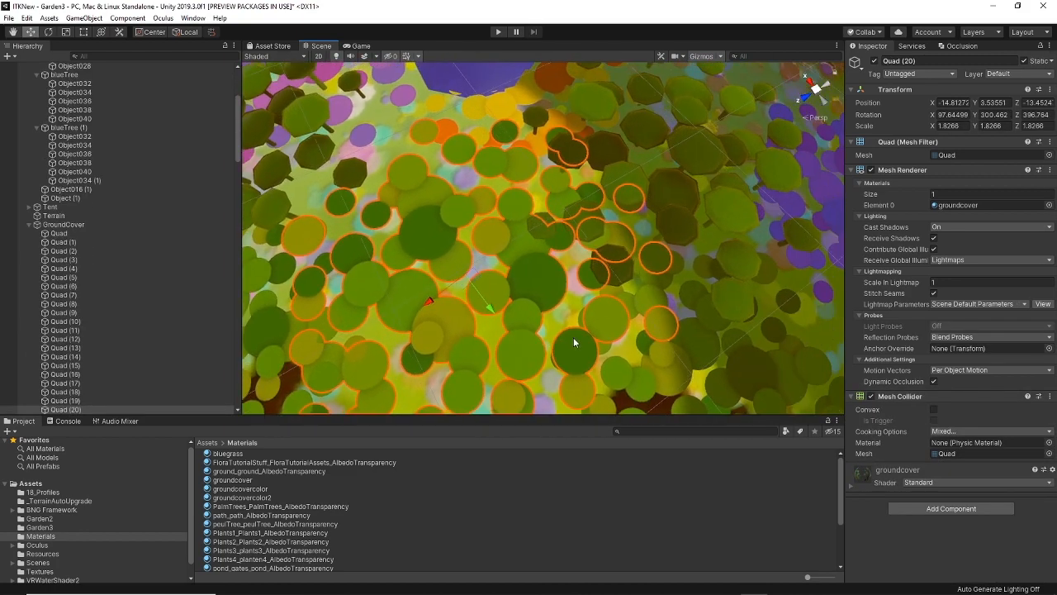
scroll(571, 336, "down", 3)
scroll(497, 323, "up", 2)
middle_click_drag(491, 318, 553, 311)
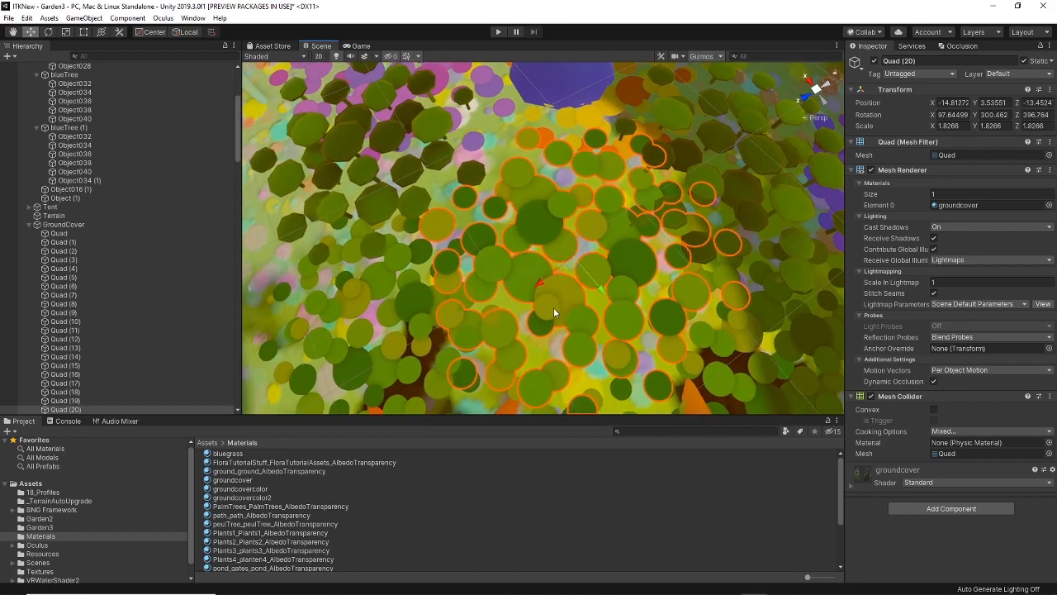
scroll(553, 312, "up", 3)
right_click_drag(513, 295, 596, 274)
scroll(513, 287, "down", 3)
scroll(597, 275, "down", 3)
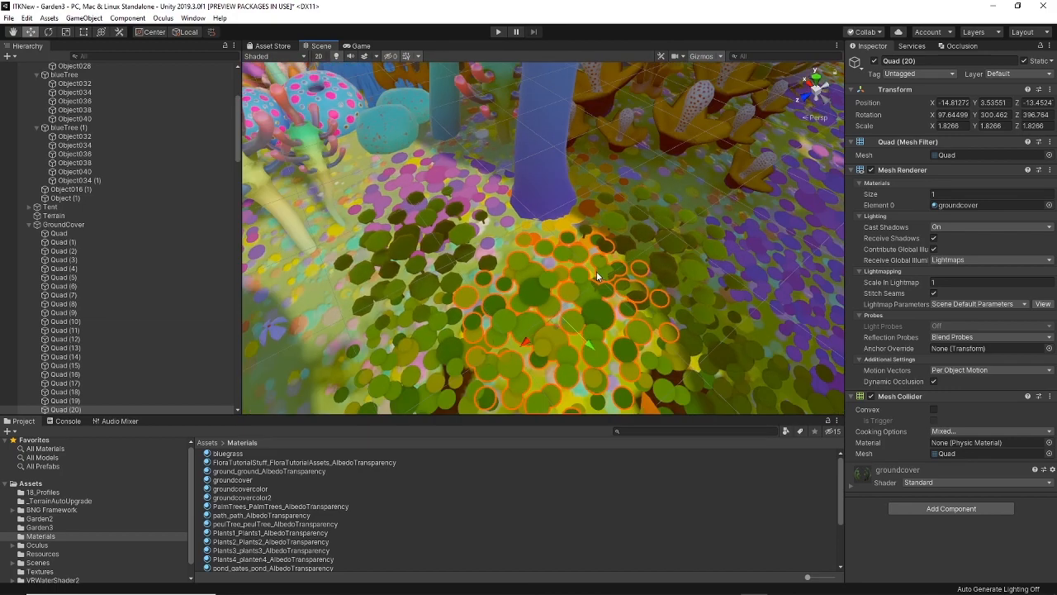
- Move the blue flower Object008 beside the lotus plant at about X -1.77, Y 0.63, Z -1.68 and scale it to about 3.75
left_click(763, 226)
scroll(736, 272, "down", 3)
mouse_move(736, 272)
right_mouse_down()
mouse_move(711, 291)
mouse_move(658, 274)
mouse_move(737, 251)
right_mouse_up()
scroll(711, 292, "up", 3)
middle_click_drag(737, 251, 673, 279)
right_click_drag(672, 278, 587, 276)
middle_click_drag(587, 276, 758, 146)
scroll(645, 261, "up", 3)
left_click(623, 277)
right_click_drag(586, 297, 661, 281)
middle_click_drag(661, 281, 666, 321)
left_click_drag(657, 348, 369, 237)
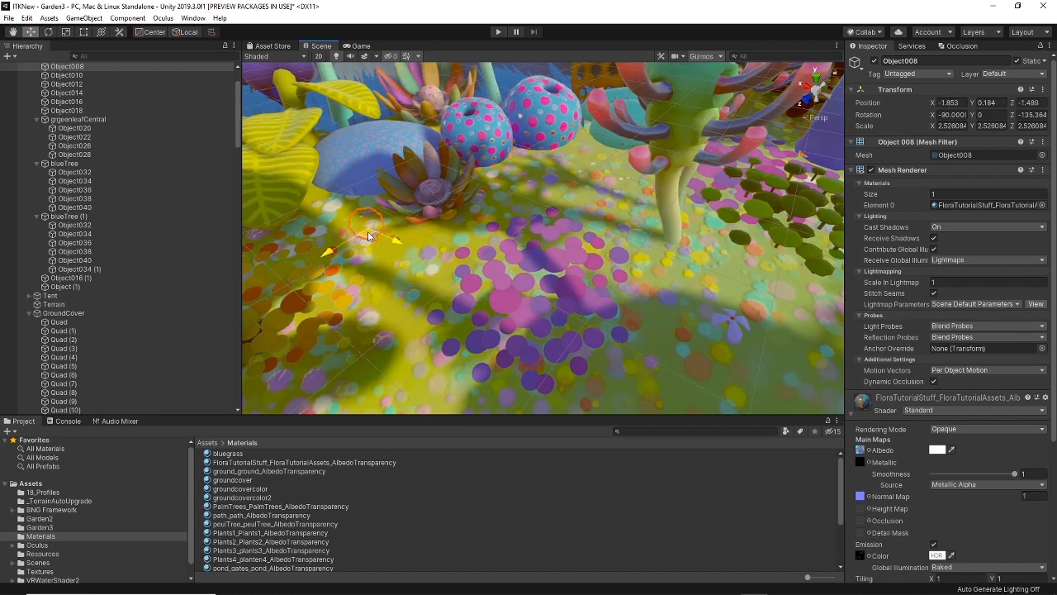
left_click_drag(348, 179, 352, 210)
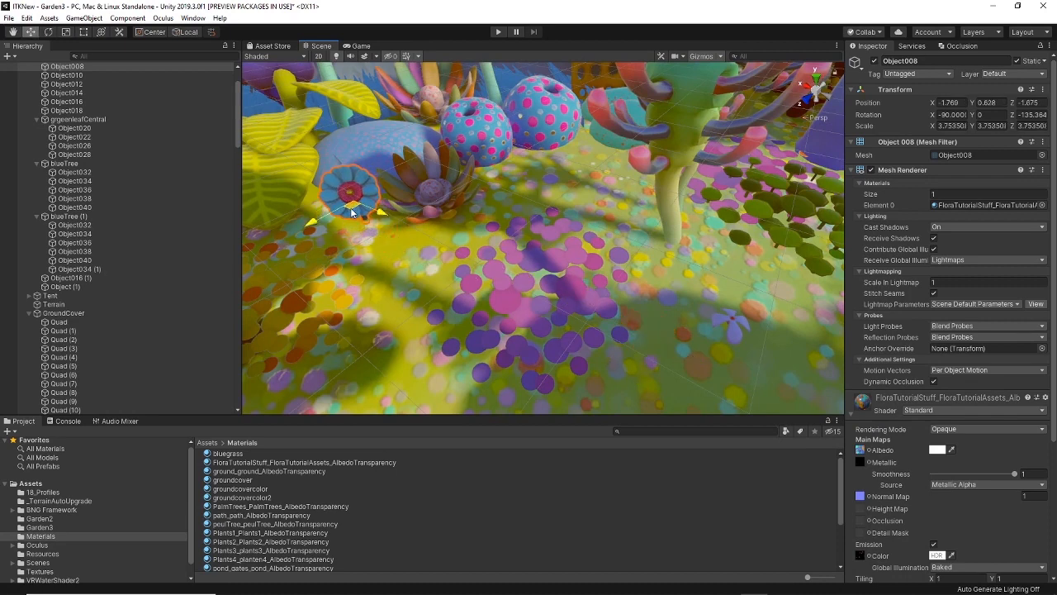
- Move the purple flower Object006 in front of the polka-dotted rocks near the lotus plant and raise it above the ground
right_click_drag(772, 364, 766, 356)
left_click(743, 347)
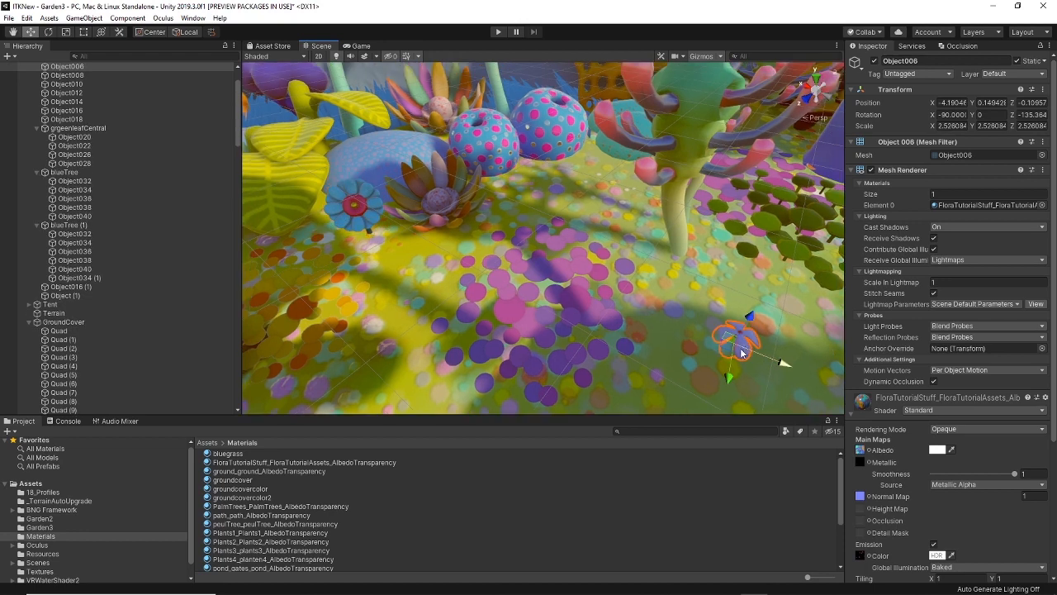
left_click_drag(736, 345, 522, 211)
key("w")
left_click_drag(533, 171, 540, 139)
right_click_drag(540, 139, 516, 254)
left_click(414, 189)
left_click_drag(516, 254, 514, 170)
- Scale the two green spotted mushrooms, Object002 and Object004, to about 4.76 and move them together toward the coral-like tree
right_click_drag(515, 170, 633, 340)
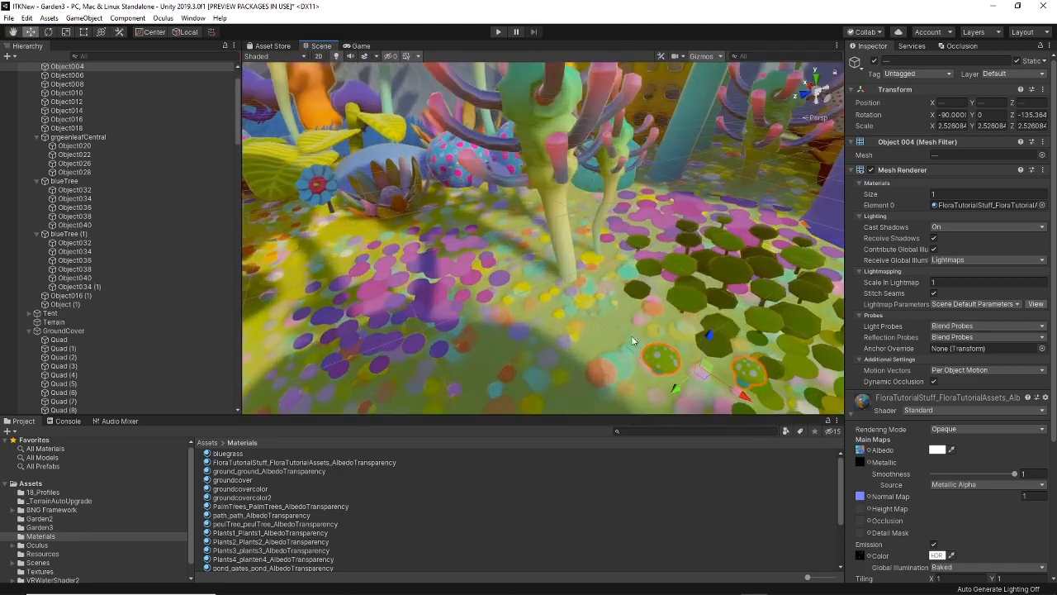
left_click_drag(704, 377, 565, 315)
scroll(564, 278, "up", 3)
- Place the spotted mushrooms Object002 and Object004 individually around the base of the coral-like tree's trunk
left_click(737, 354)
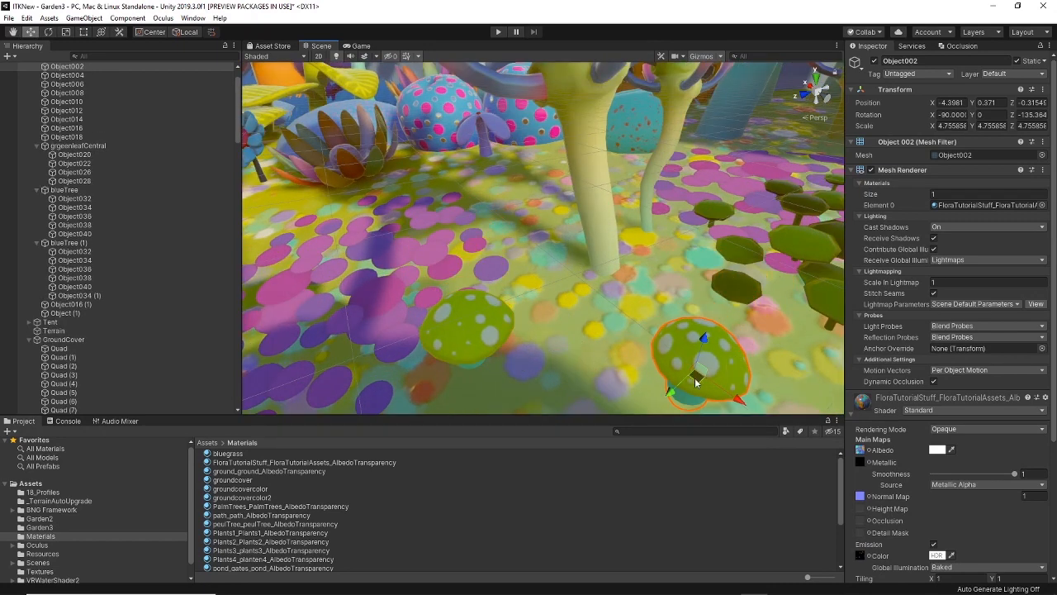
left_click_drag(698, 379, 656, 301)
left_click_drag(662, 264, 665, 253)
left_click(446, 332)
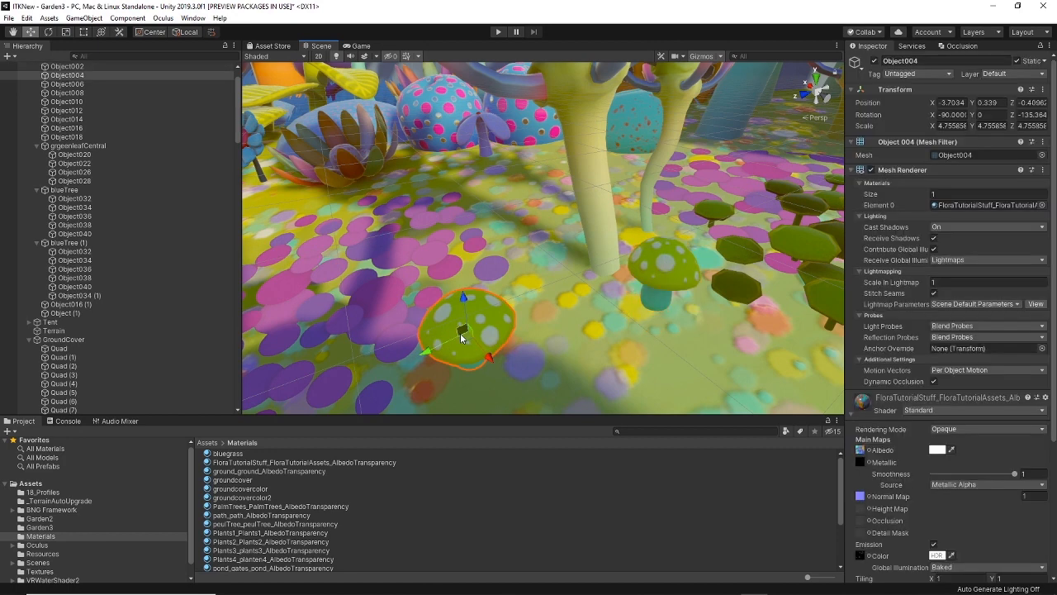
left_click_drag(464, 345, 572, 248)
- Review the garden with its newly placed flora, from the flower bed out to an overview of the path and tent
left_click(489, 273)
scroll(489, 271, "down", 3)
middle_click_drag(489, 271, 500, 157)
right_click_drag(583, 206, 611, 178)
middle_click_drag(604, 235, 573, 207)
scroll(572, 208, "down", 3)
right_click_drag(573, 215, 525, 239)
left_click(615, 252)
middle_click_drag(615, 252, 620, 307)
scroll(619, 306, "down", 3)
right_click_drag(619, 306, 529, 289)
middle_click_drag(578, 264, 635, 296)
right_click_drag(635, 298, 614, 289)
scroll(615, 289, "down", 3)
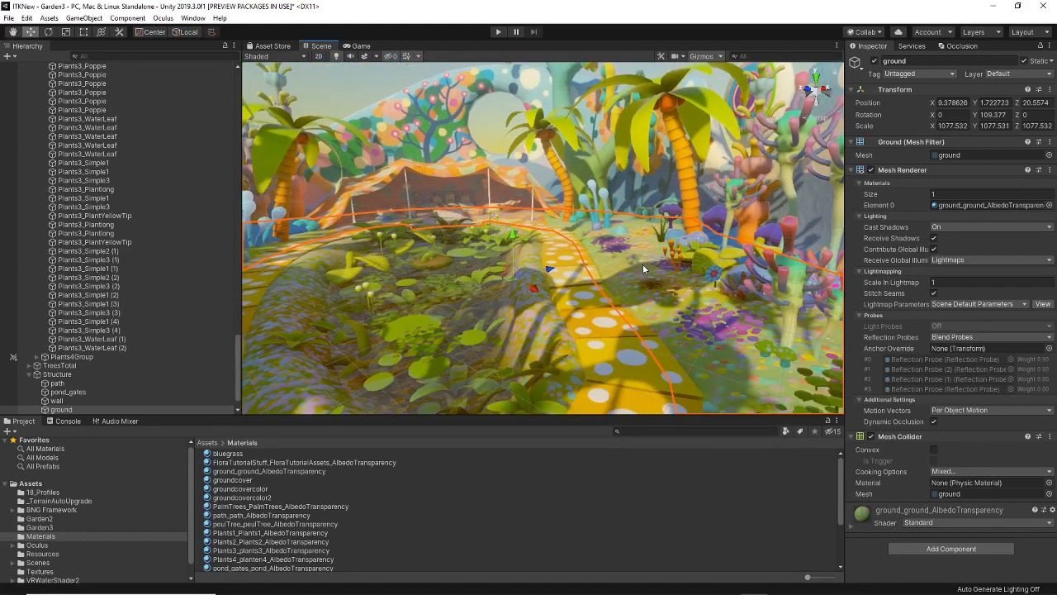
right_click_drag(648, 295, 666, 276)
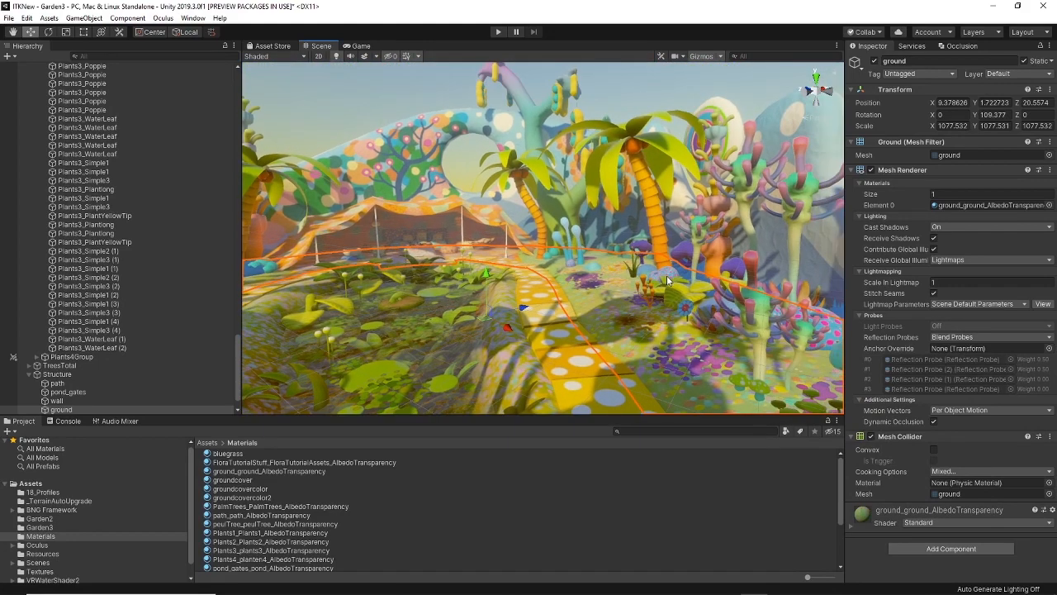
right_click_drag(597, 245, 653, 260)
middle_click_drag(593, 262, 663, 284)
right_click_drag(662, 284, 636, 280)
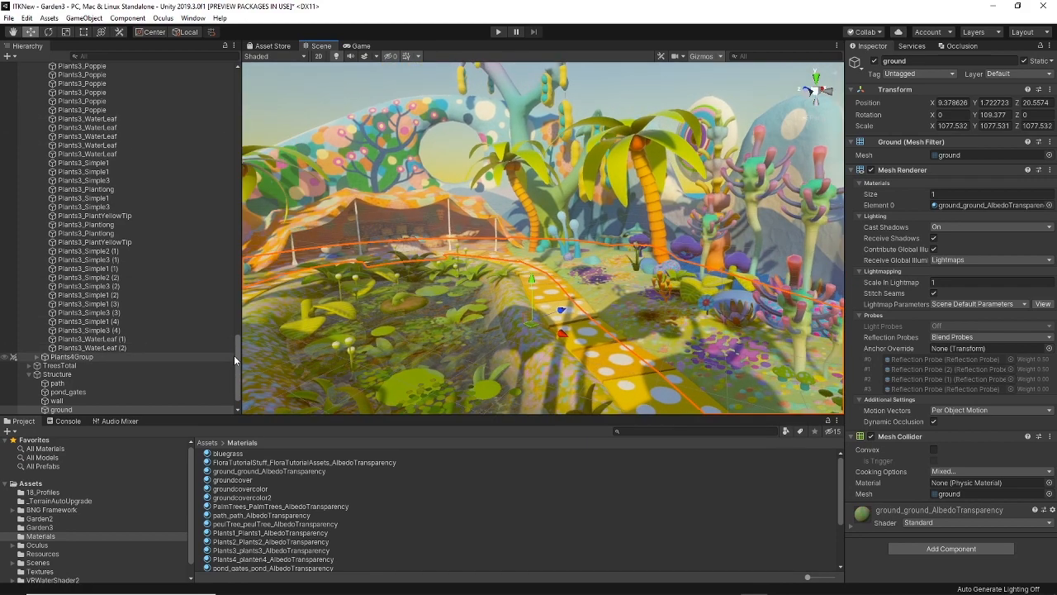
- Collapse the FloraTutorialStuff, GroundCover and PlantsTotal groups, expand Lighting and select its Directional Light
scroll(234, 355, "up", 20)
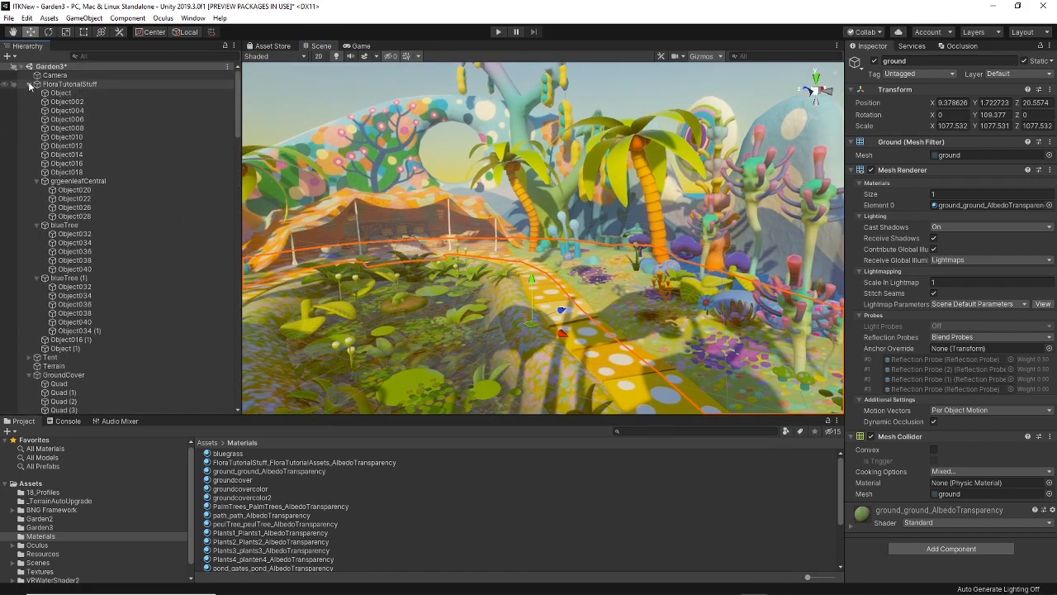
left_click(30, 84)
left_click(29, 110)
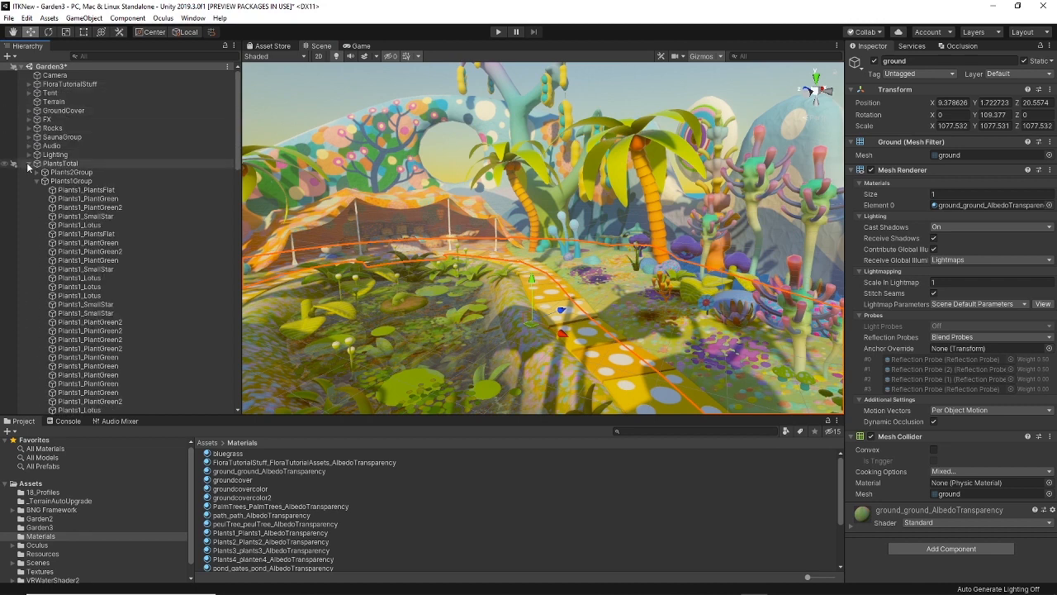
left_click(29, 163)
left_click(29, 155)
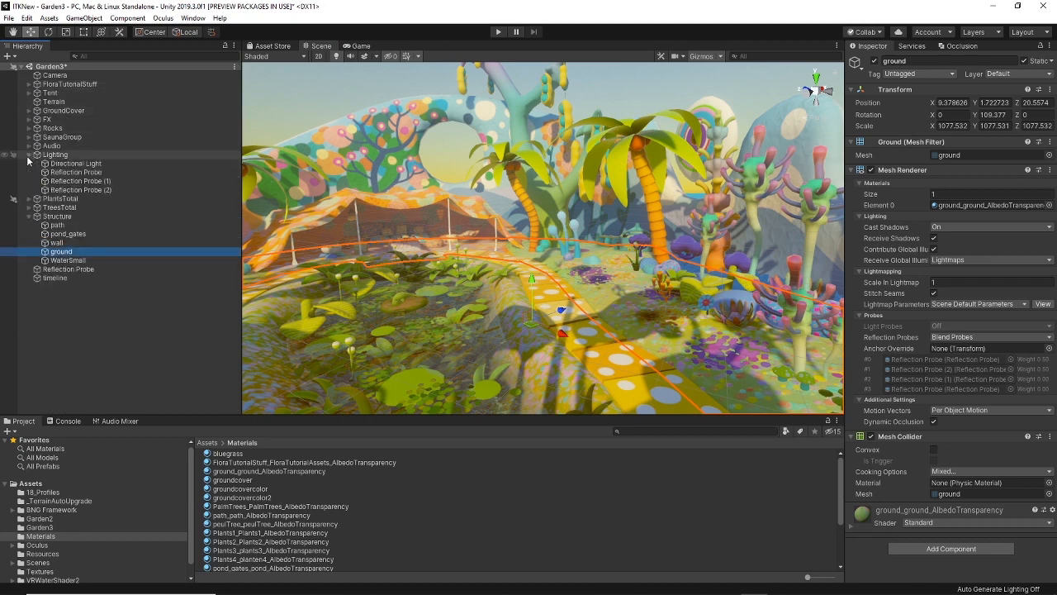
left_click(67, 164)
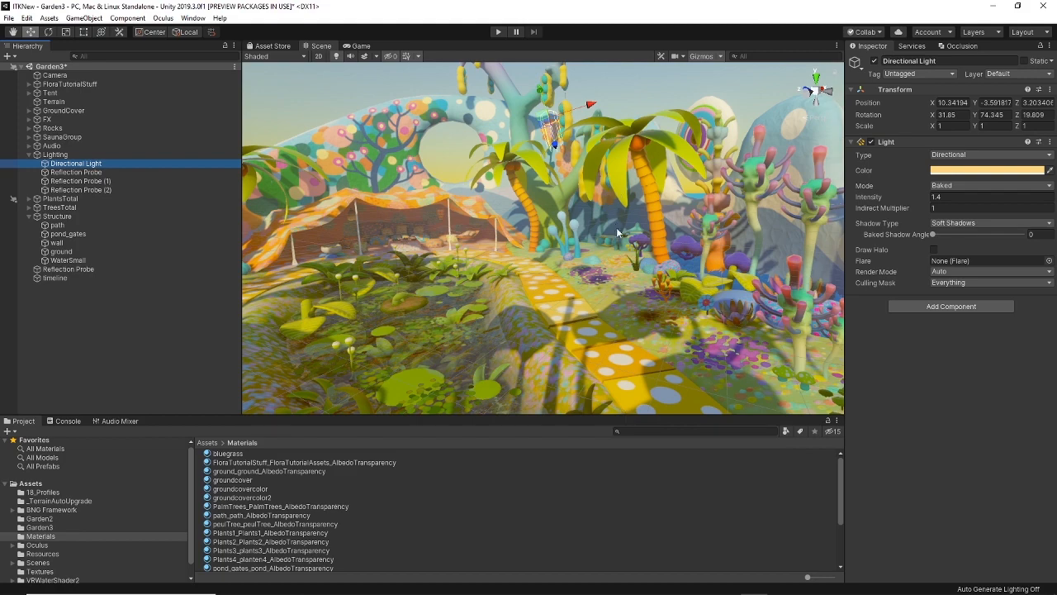
- Look around the garden under its current light and open the scene's Lighting settings at the Environment section
left_click_drag(635, 228, 616, 256, "alt")
right_click_drag(560, 241, 694, 287)
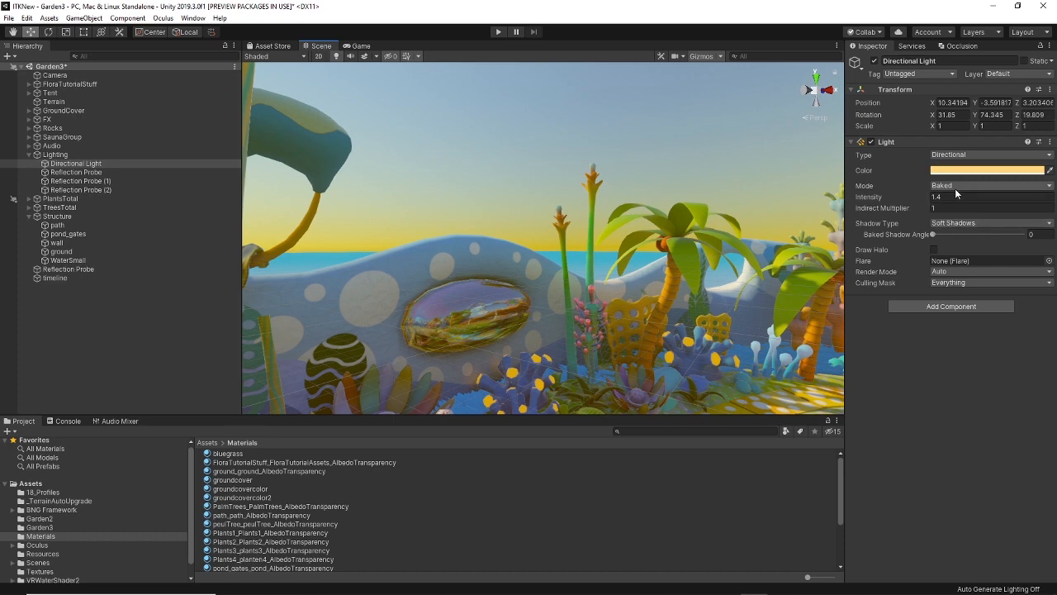
right_click_drag(534, 182, 600, 213)
right_click_drag(528, 239, 567, 261)
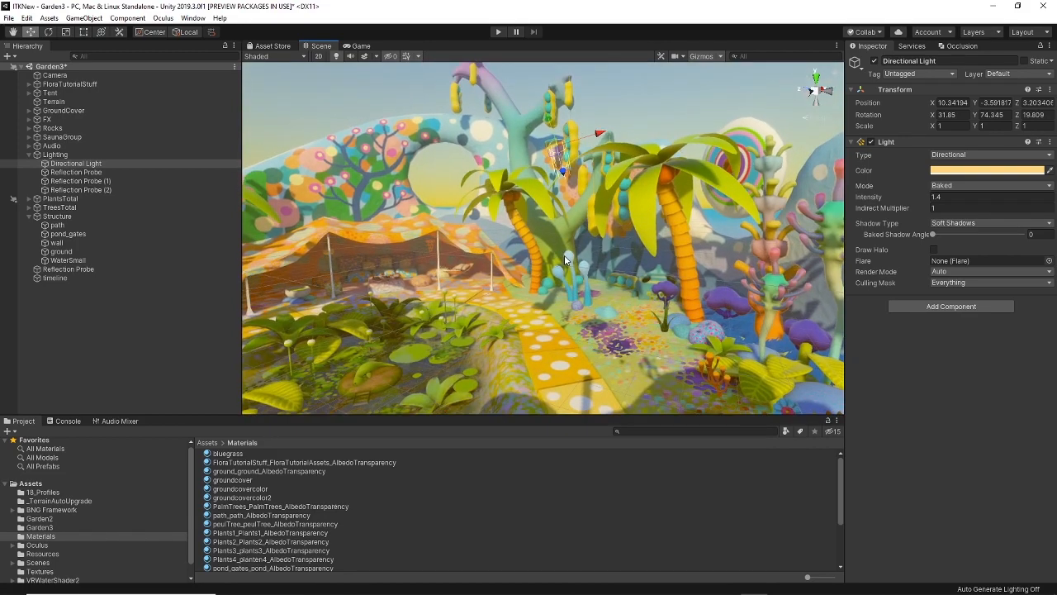
right_click_drag(506, 285, 535, 304)
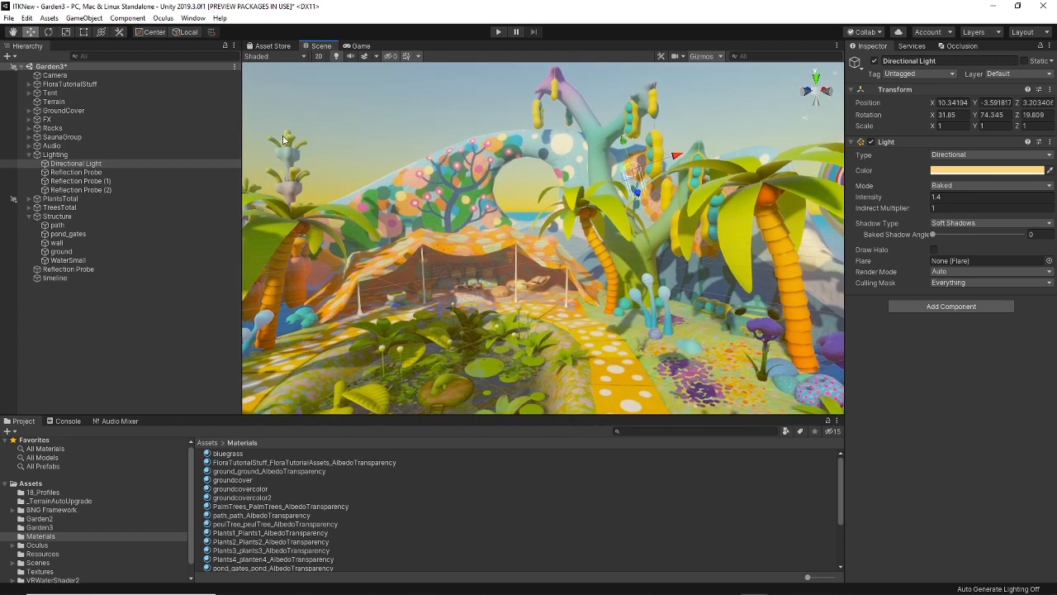
left_click(193, 18)
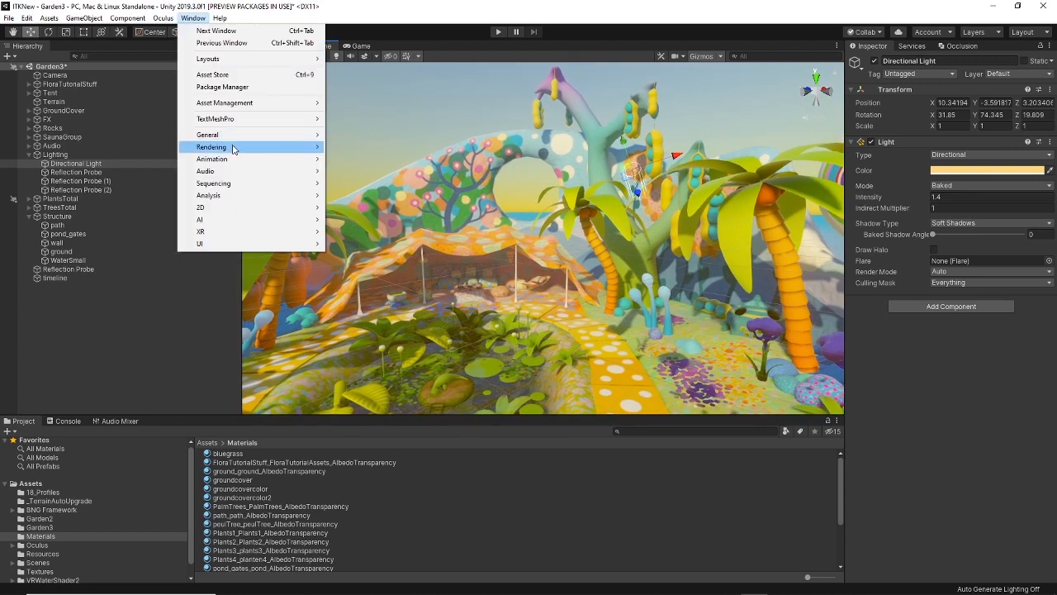
mouse_move(235, 147)
left_click(342, 149)
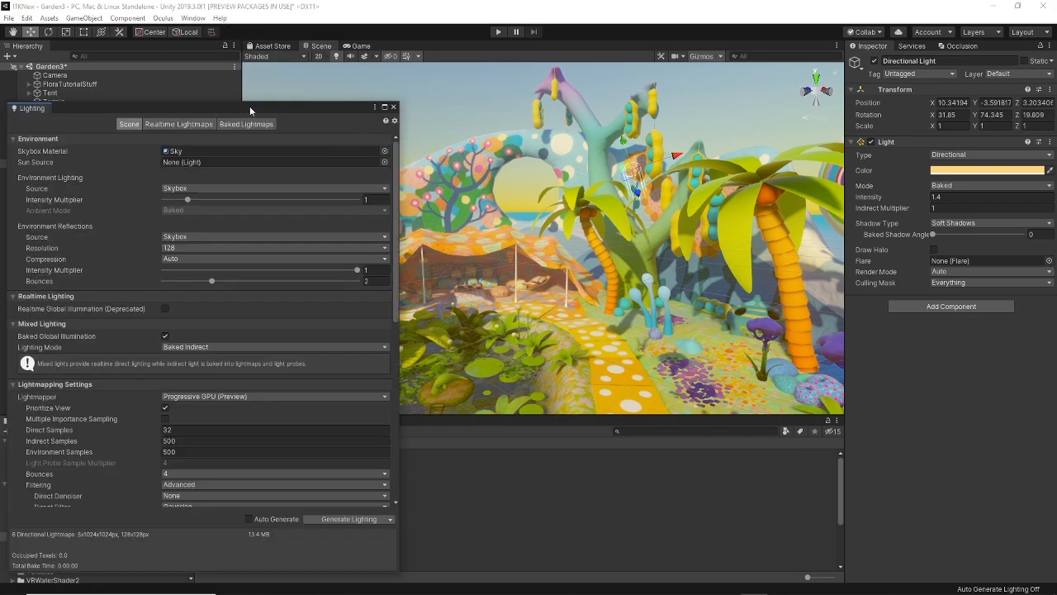
left_click_drag(253, 108, 746, 95)
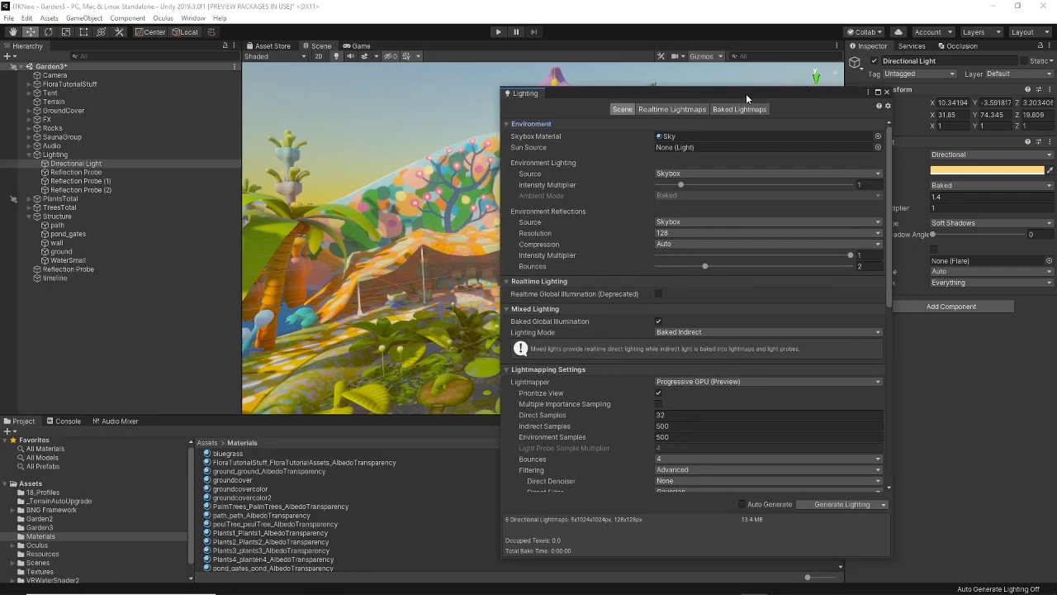
mouse_move(545, 140)
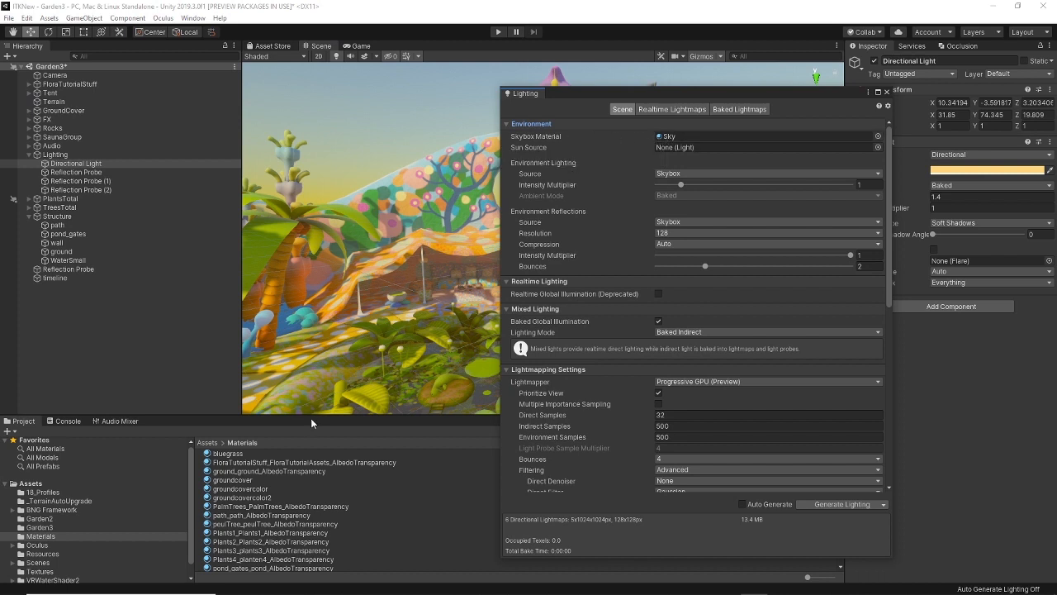
- Create a new material named skyV2 in the Materials folder
left_click(380, 525)
right_click(392, 523)
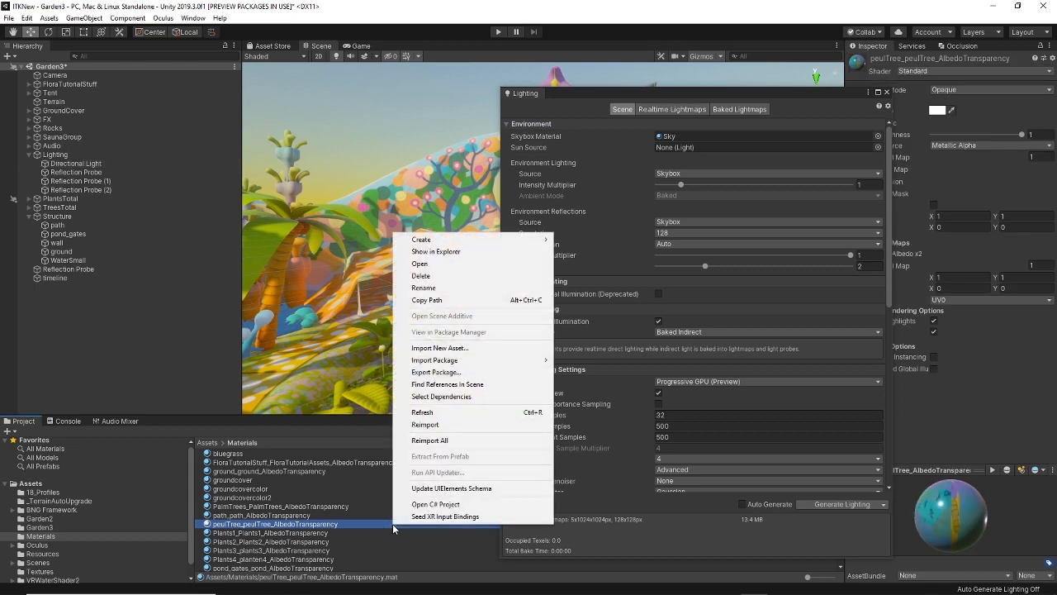
mouse_move(475, 241)
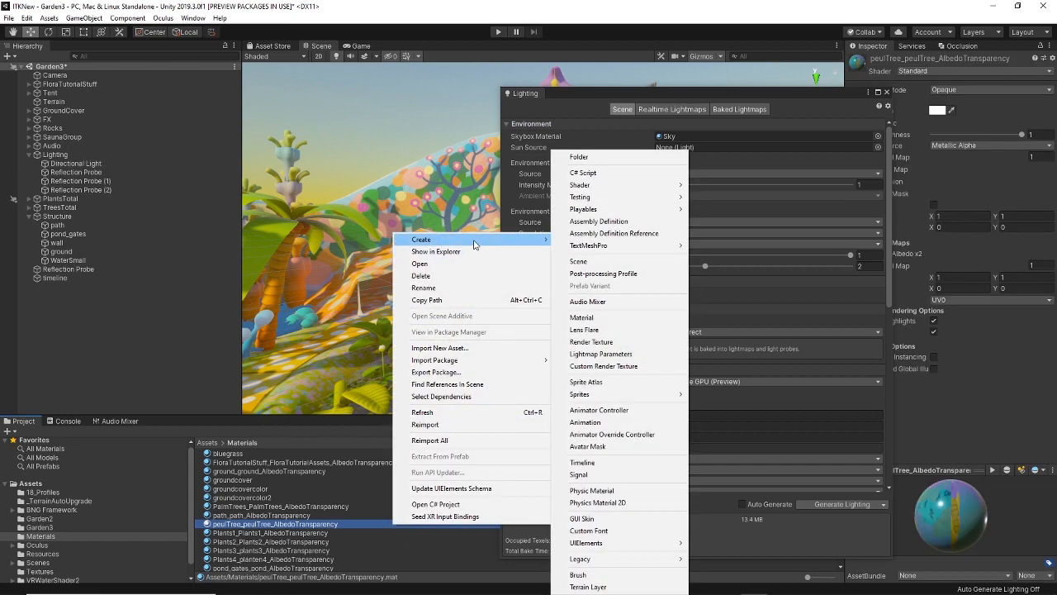
left_click(584, 318)
type("sky")
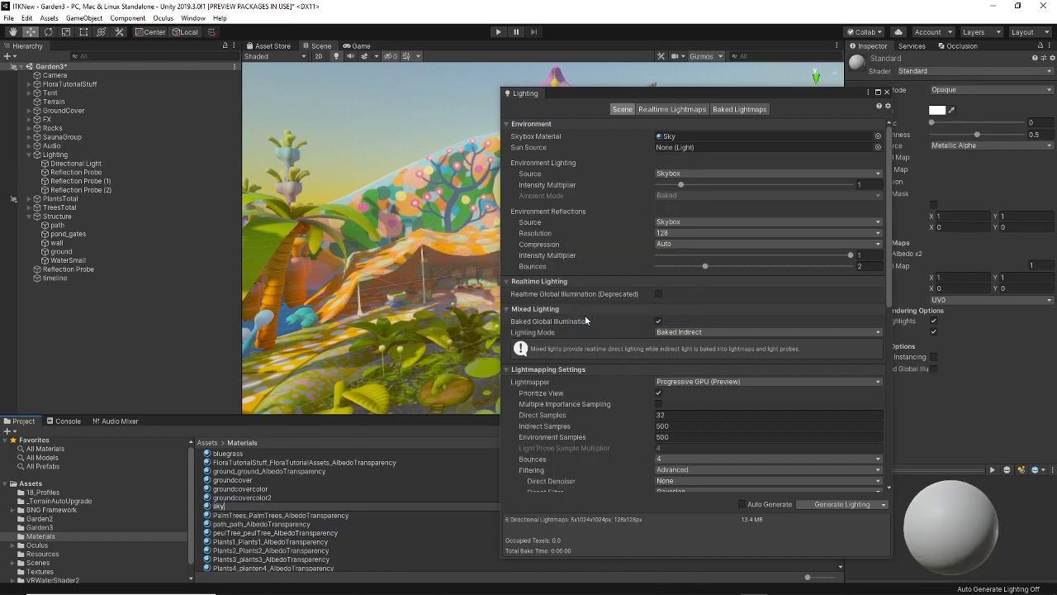
type("V2")
key("Return")
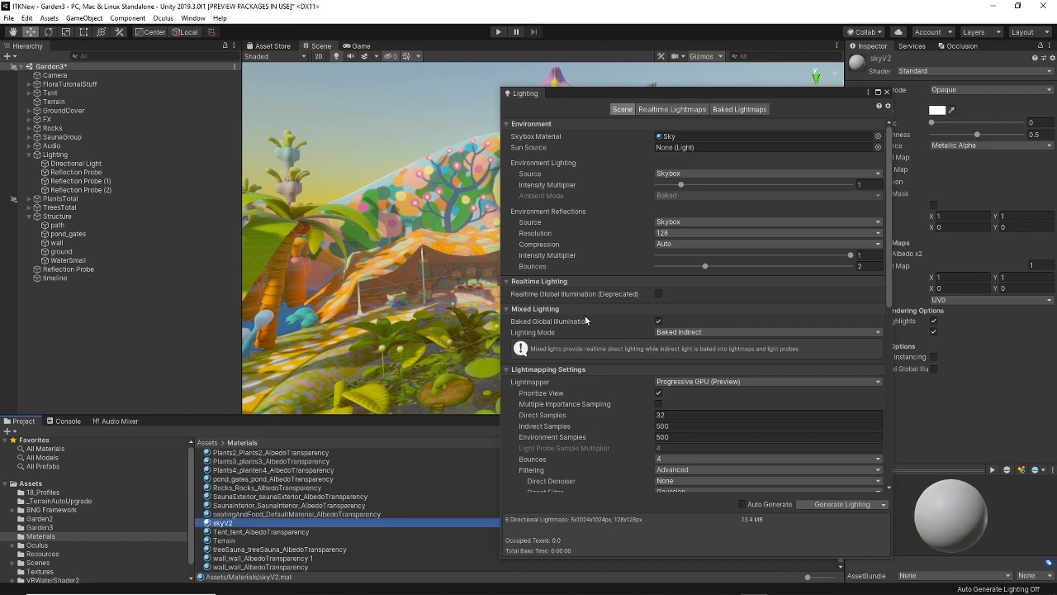
- Close the Lighting settings and change the skyV2 material's shader to Skybox/Procedural
left_click(886, 92)
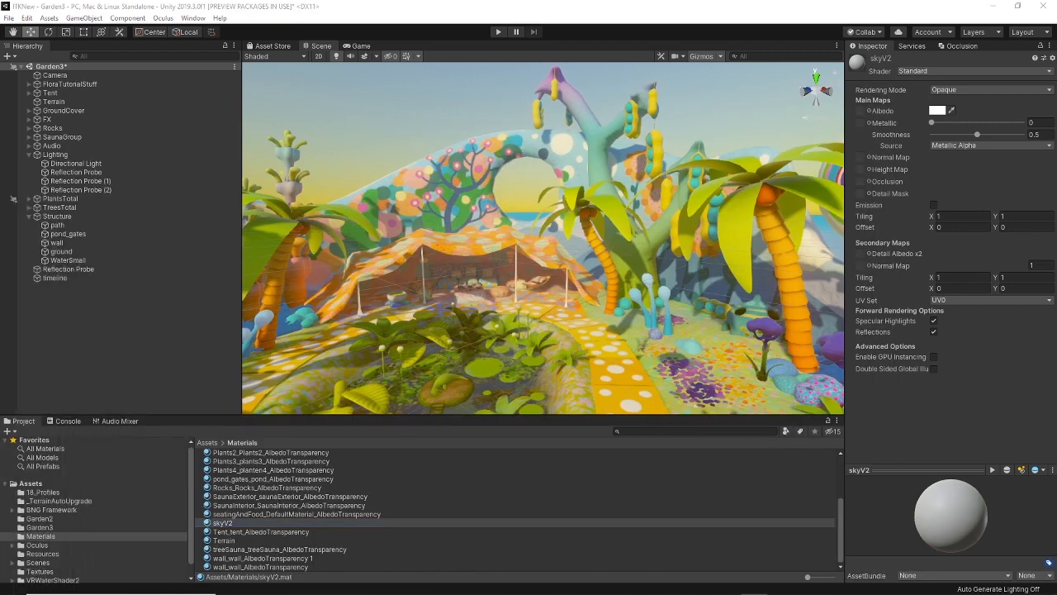
key("Up")
left_click(230, 524)
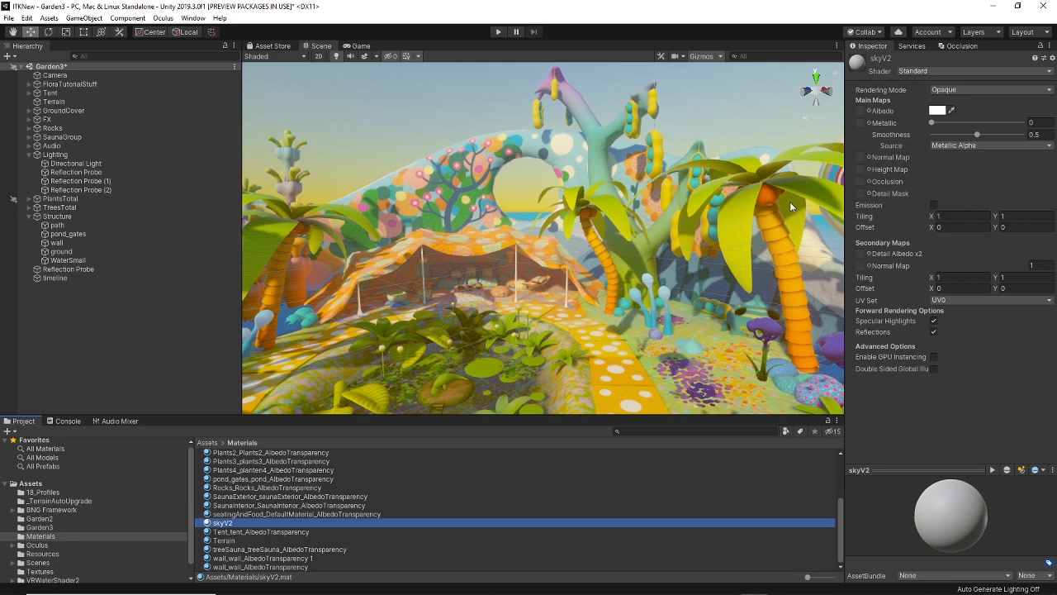
left_click(924, 73)
left_click(940, 230)
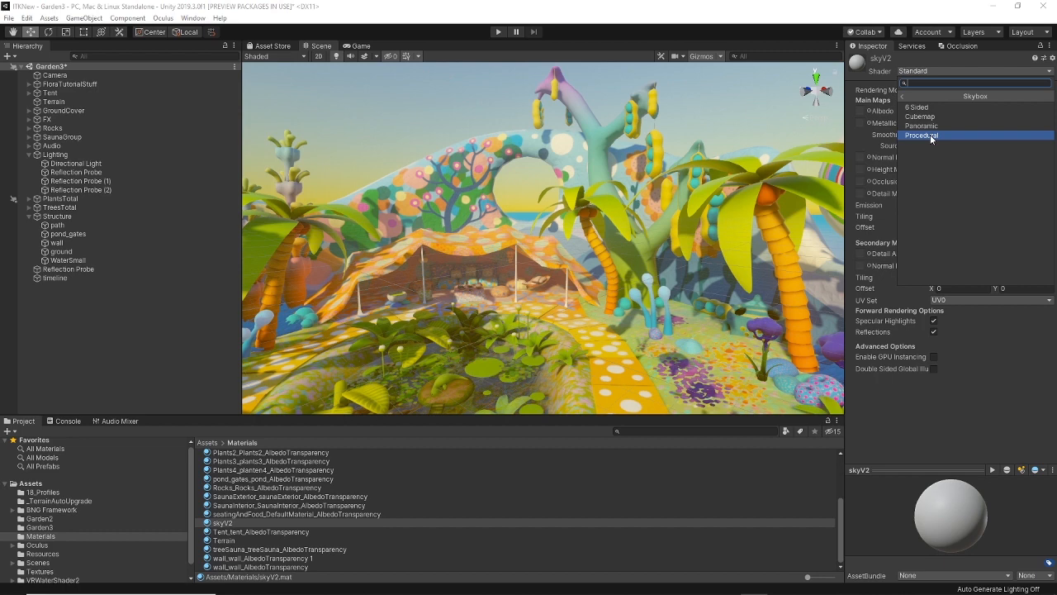
left_click(931, 136)
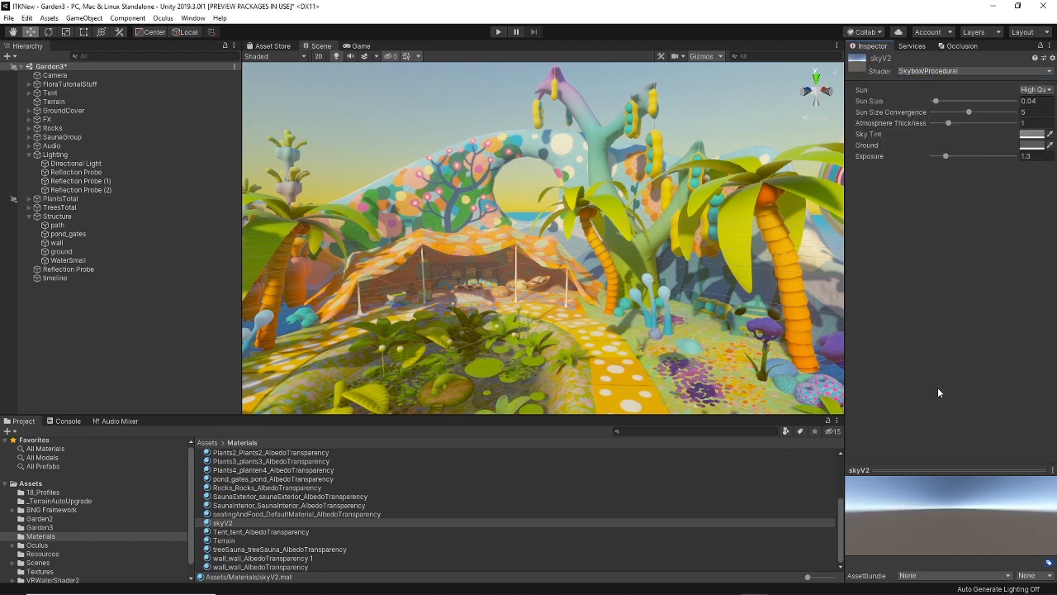
- Enlarge the skyV2 material preview and raise its Atmosphere Thickness to 1.74
left_click_drag(942, 471, 920, 370)
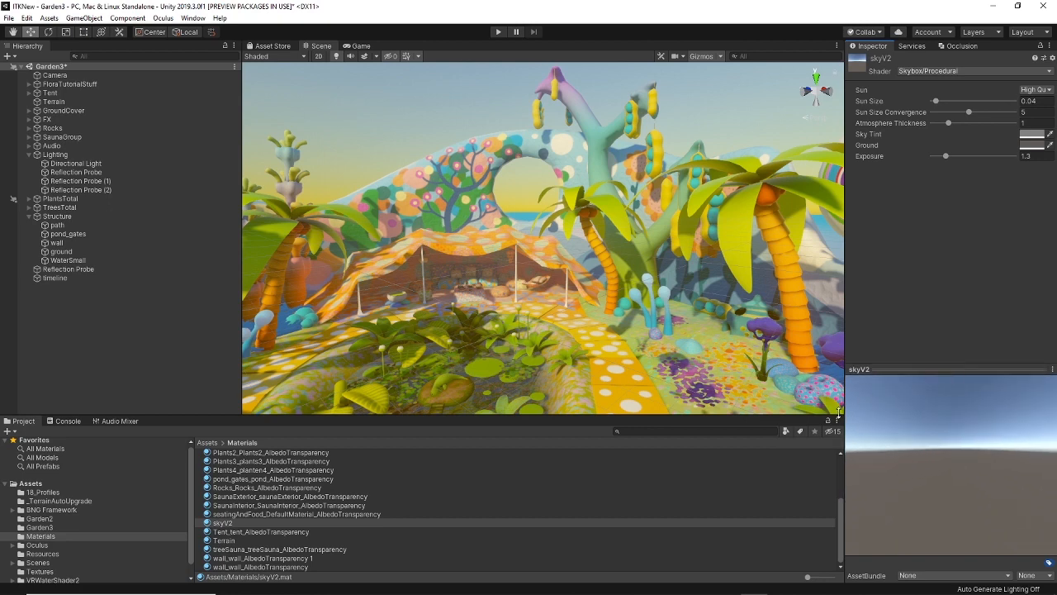
left_click_drag(847, 414, 798, 421)
left_click_drag(947, 444, 943, 451)
left_click_drag(949, 122, 961, 122)
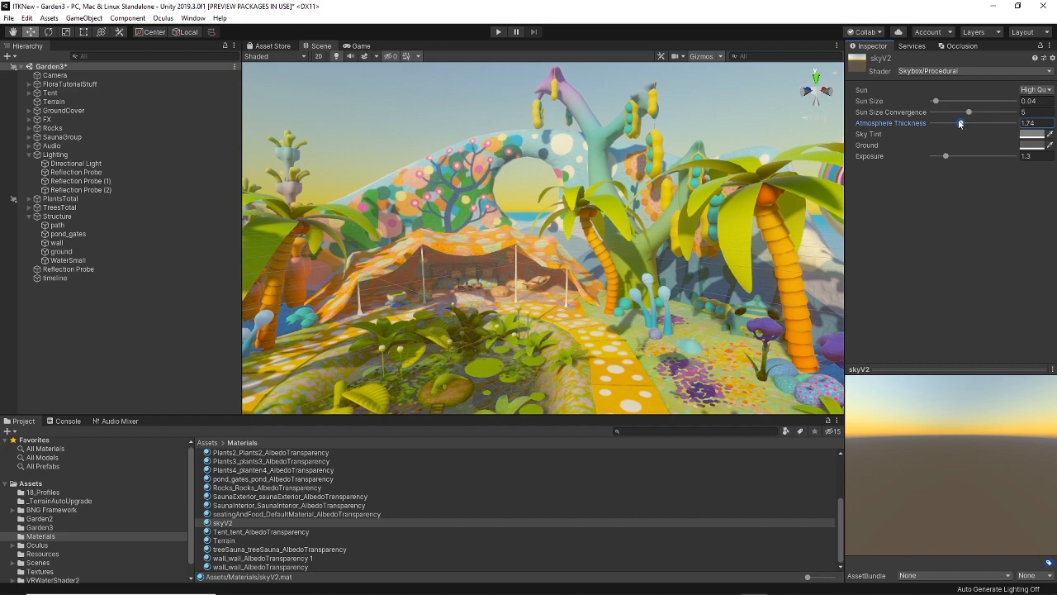
- Change the skyV2 Sky Tint to a light blue and rotate the material preview to show the sun
left_click(1030, 134)
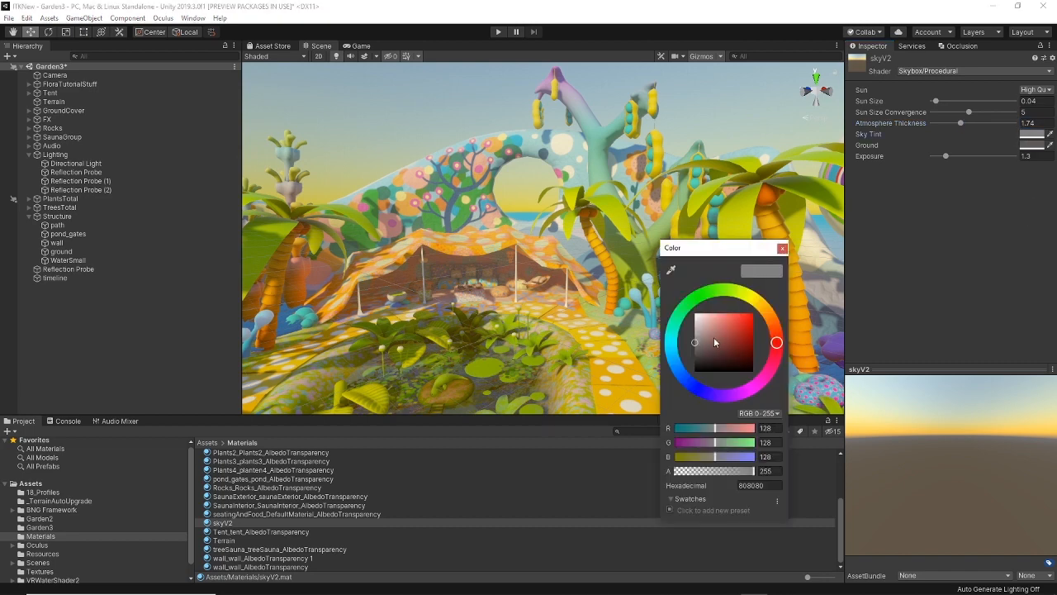
left_click_drag(773, 335, 672, 353)
left_click_drag(734, 341, 711, 333)
left_click_drag(966, 449, 998, 393)
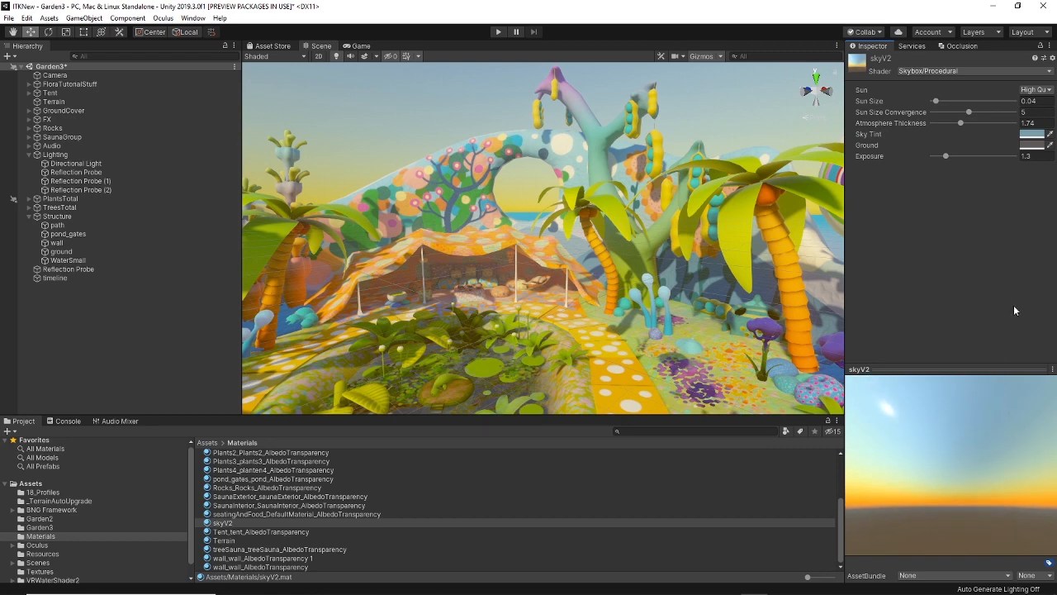
- Check the scene's Skybox Material in the Lighting settings, locate its Sky asset in the project, and close the settings
right_click_drag(664, 194, 626, 208)
left_click_drag(389, 594, 473, 152)
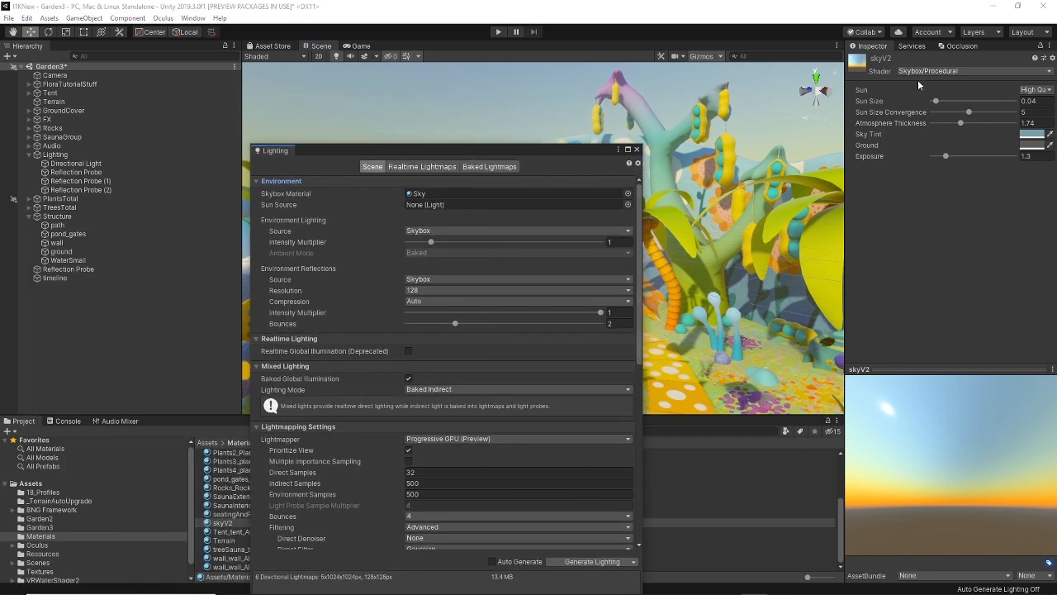
left_click(420, 195)
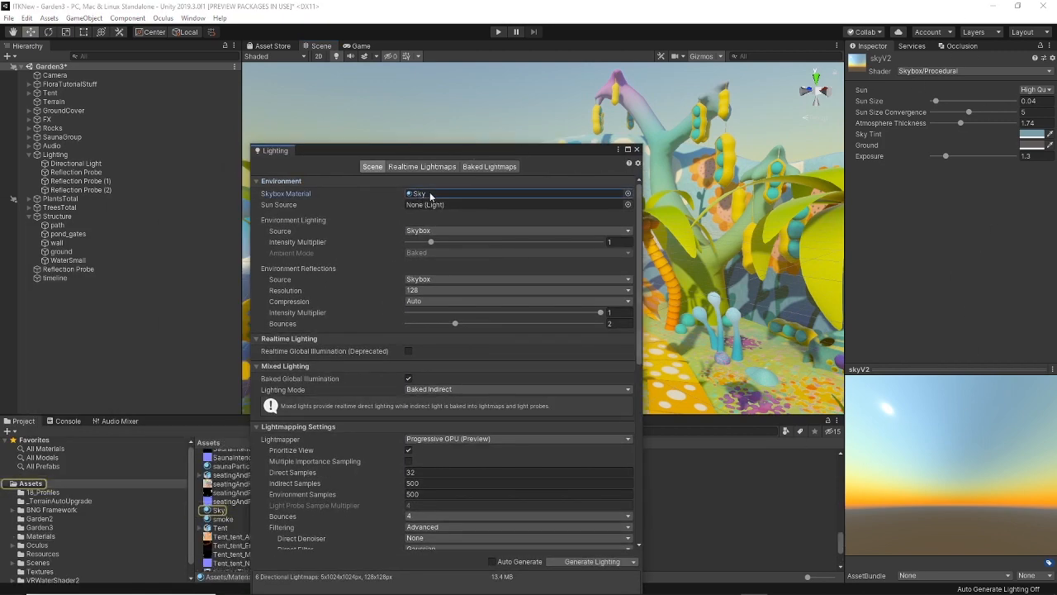
left_click_drag(469, 156, 711, 130)
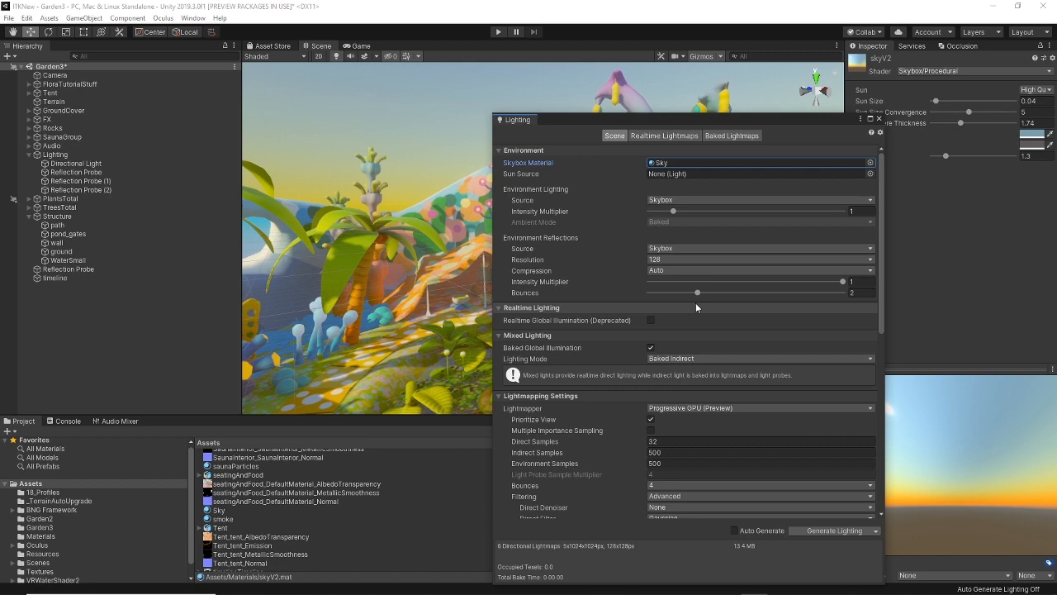
left_click_drag(758, 121, 803, 113)
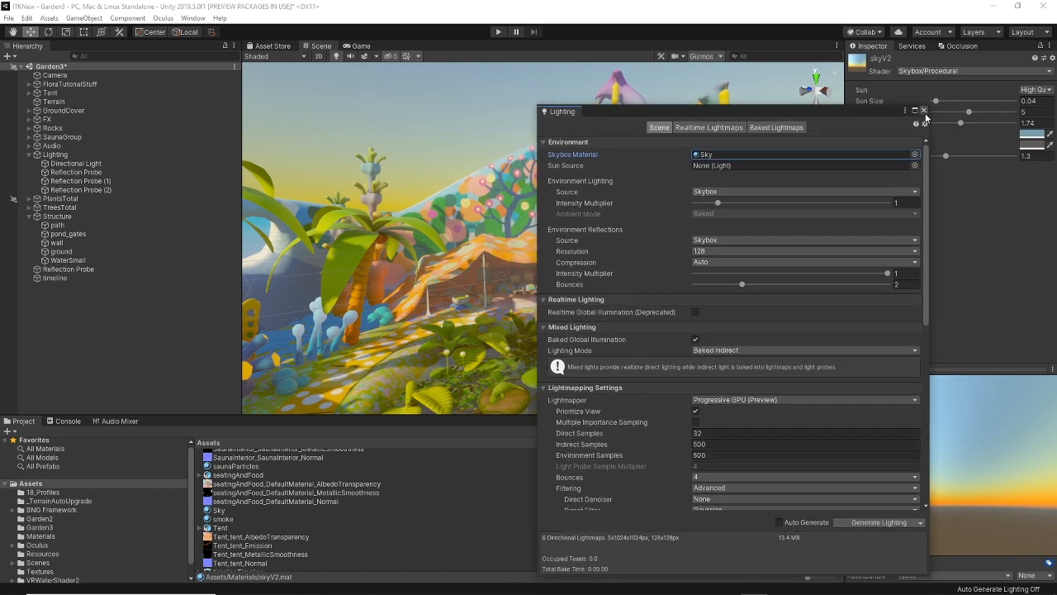
left_click(924, 110)
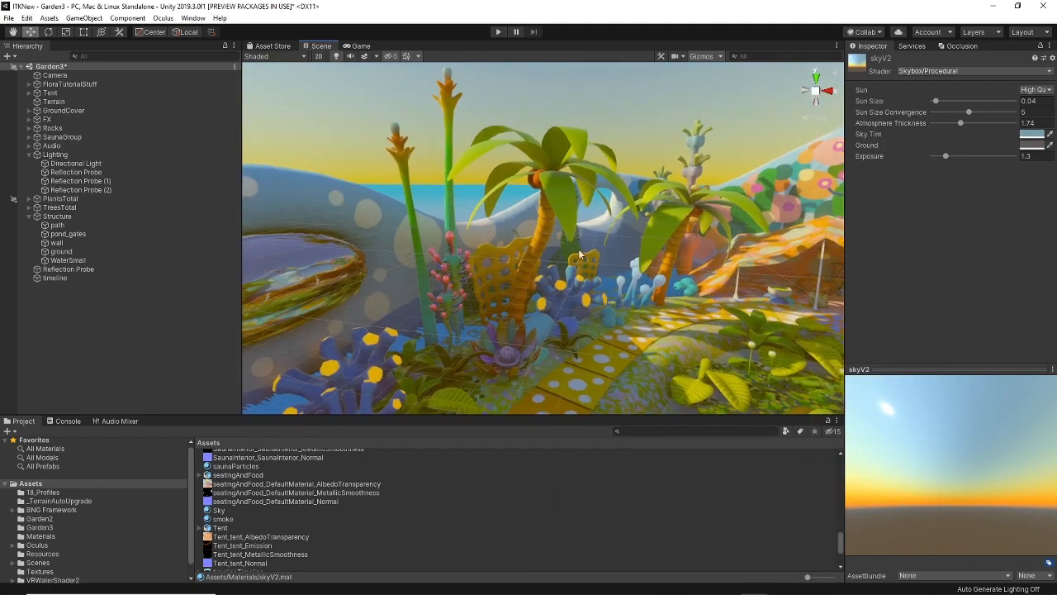
- Examine the oval mirror on the spotted wall up close, viewing its reflections of the garden from several angles
right_click_drag(579, 255, 520, 256)
scroll(520, 255, "down", 3)
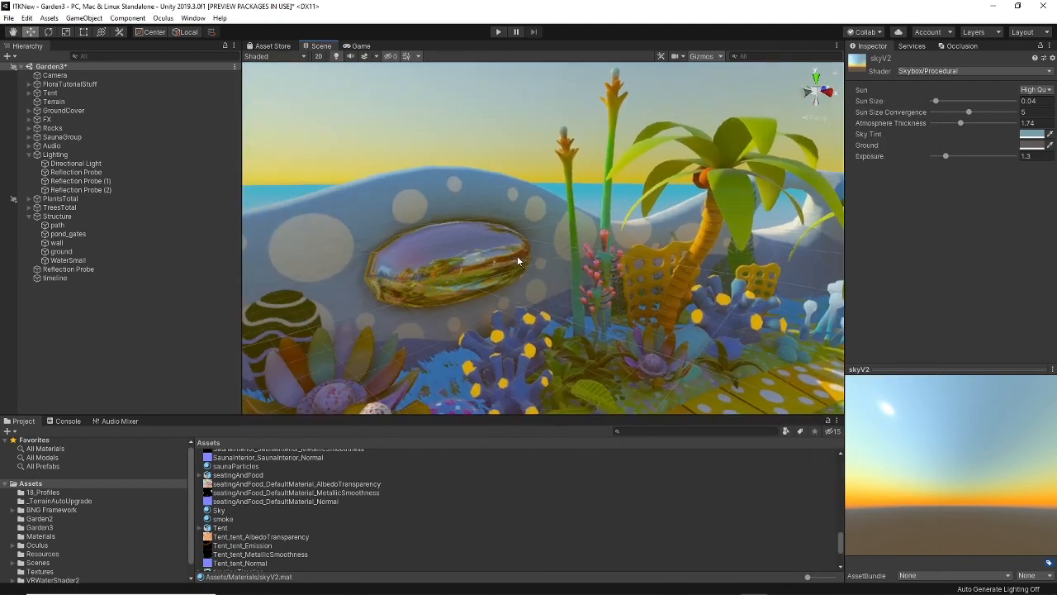
middle_click_drag(520, 255, 548, 226)
scroll(513, 247, "up", 6)
middle_click_drag(495, 261, 567, 229)
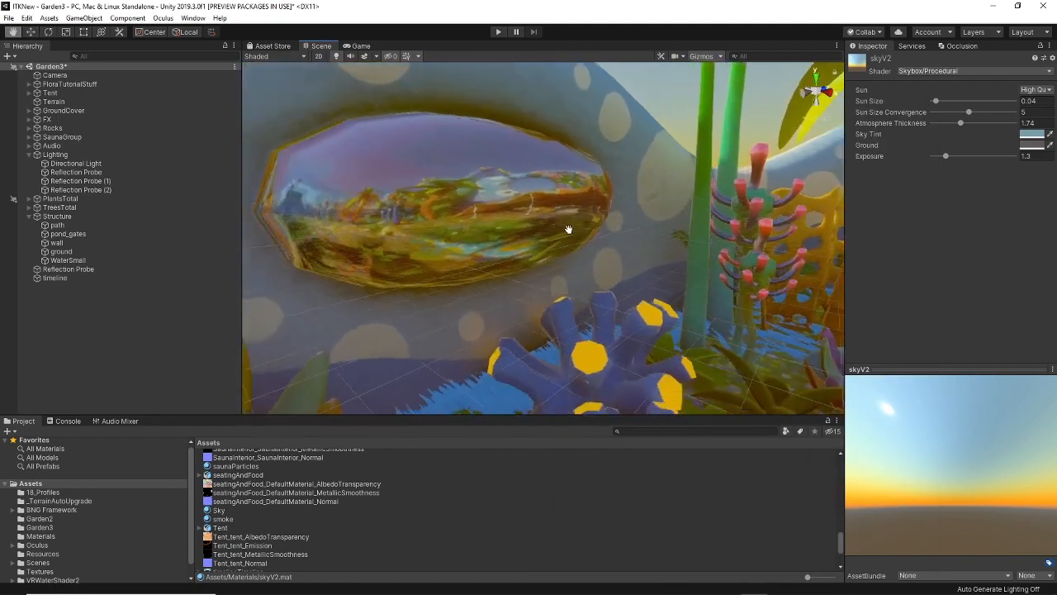
scroll(545, 252, "up", 3)
right_click_drag(545, 254, 507, 247)
middle_click_drag(508, 247, 538, 229)
right_click_drag(538, 229, 361, 253)
middle_click_drag(361, 253, 307, 237)
right_click_drag(615, 254, 544, 243)
mouse_move(620, 253)
middle_mouse_down()
mouse_move(581, 264)
mouse_move(630, 261)
middle_mouse_up()
right_click_drag(629, 261, 612, 299)
scroll(589, 297, "down", 2)
scroll(611, 294, "up", 2)
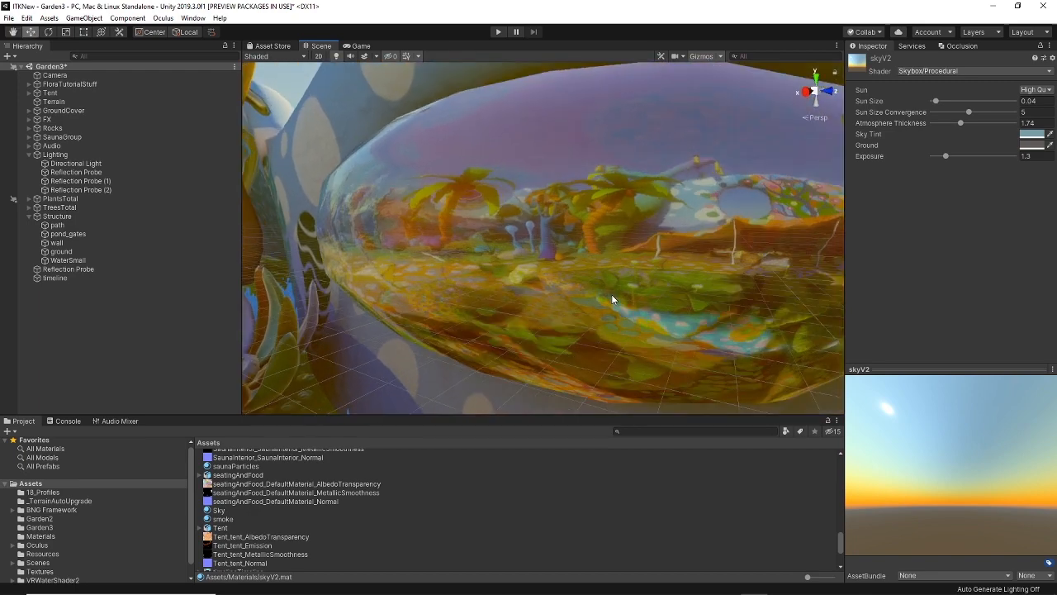
right_click_drag(626, 294, 625, 289)
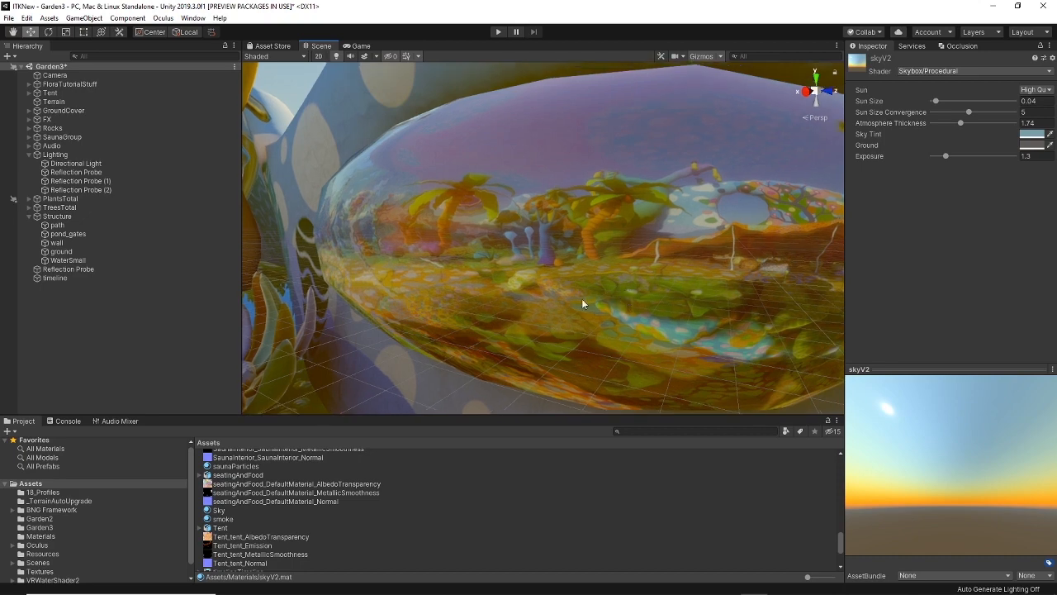
scroll(570, 264, "down", 3)
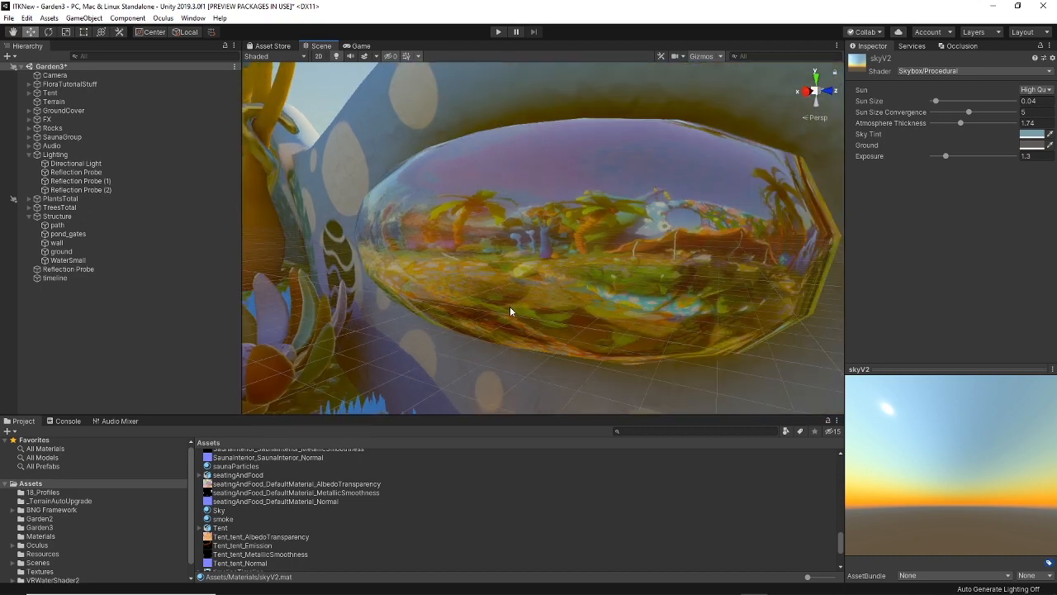
- Review the garden from the oval mirror back out to an overview of the pond, paths and tent
right_click_drag(510, 306, 590, 267)
scroll(590, 267, "down", 4)
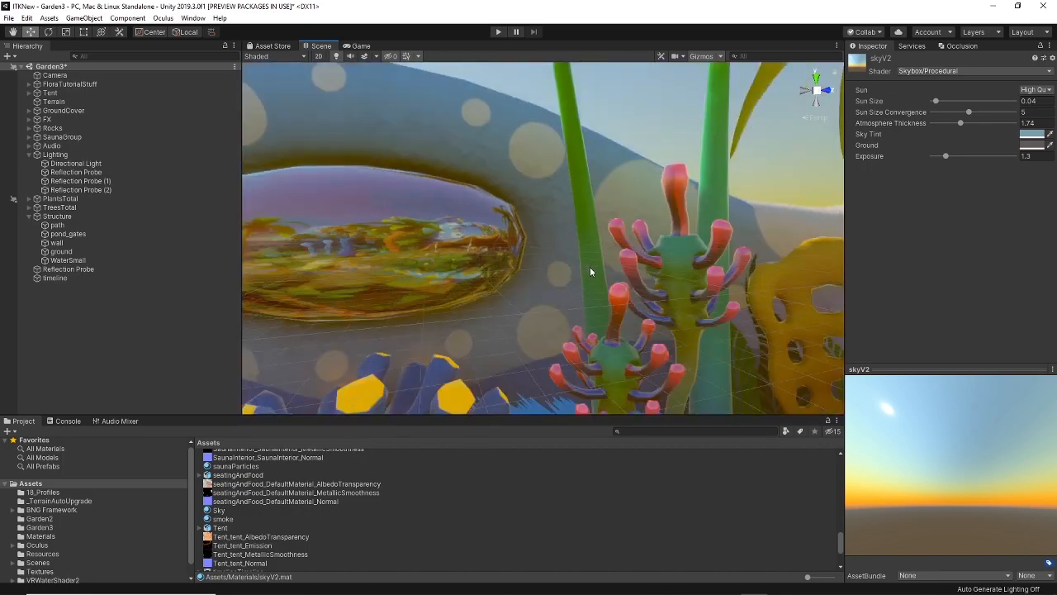
scroll(580, 284, "down", 3)
right_click_drag(501, 267, 623, 257)
scroll(578, 254, "down", 3)
right_click_drag(559, 253, 587, 258)
scroll(604, 279, "down", 3)
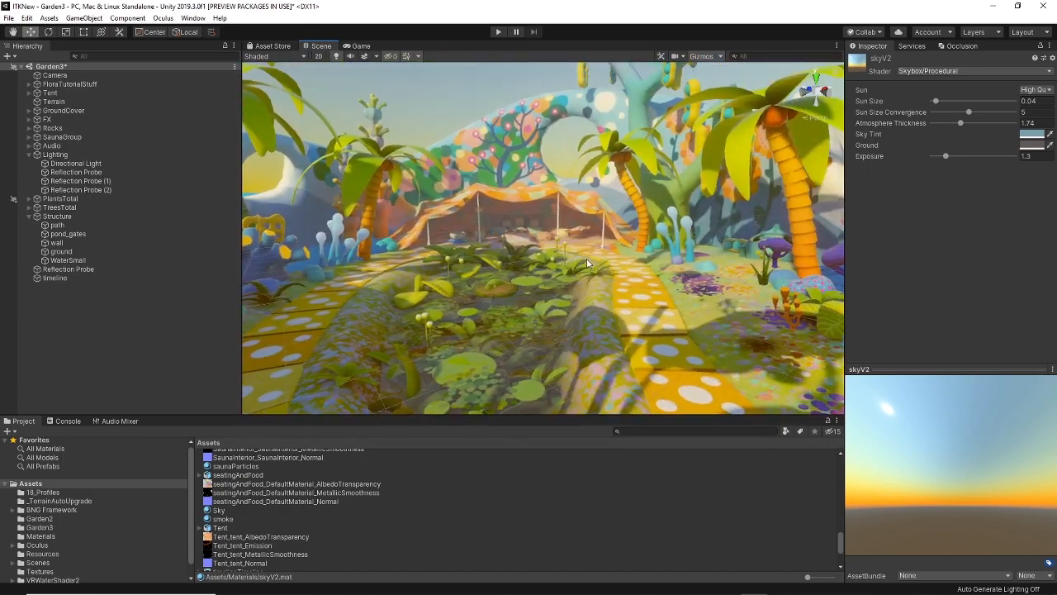
scroll(586, 258, "down", 1)
scroll(625, 246, "down", 2)
scroll(626, 247, "up", 2)
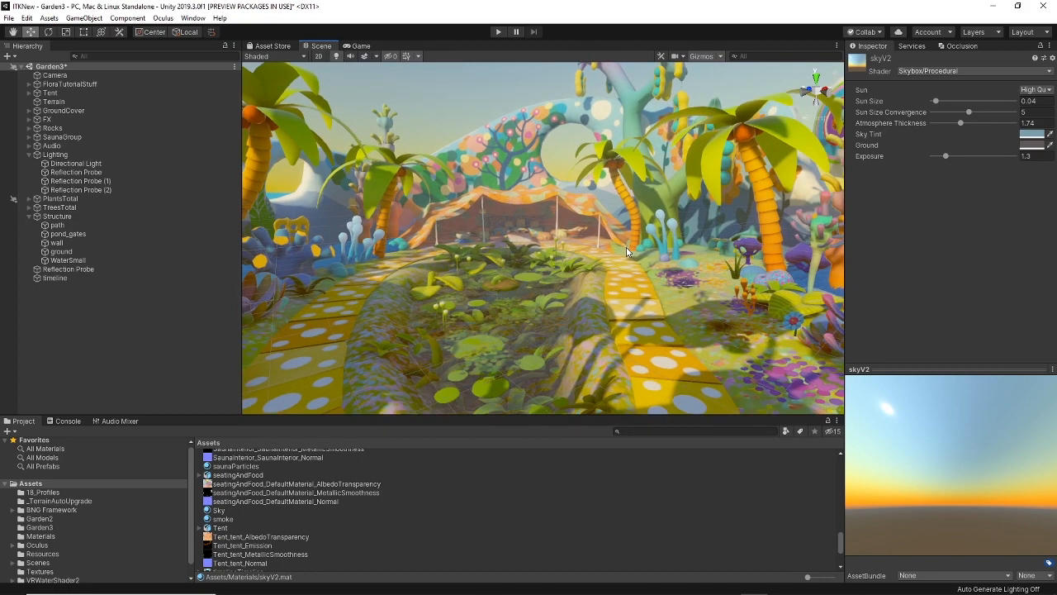
scroll(626, 247, "down", 2)
right_click_drag(627, 247, 578, 263)
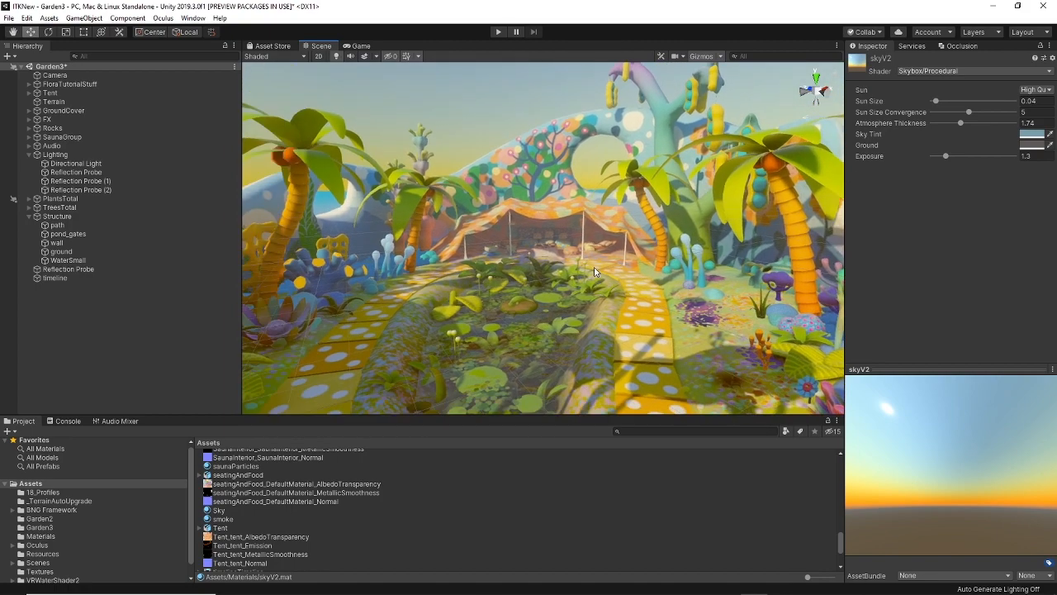
- Select the first Reflection Probe in the Lighting group and frame it in the scene
left_click(64, 174)
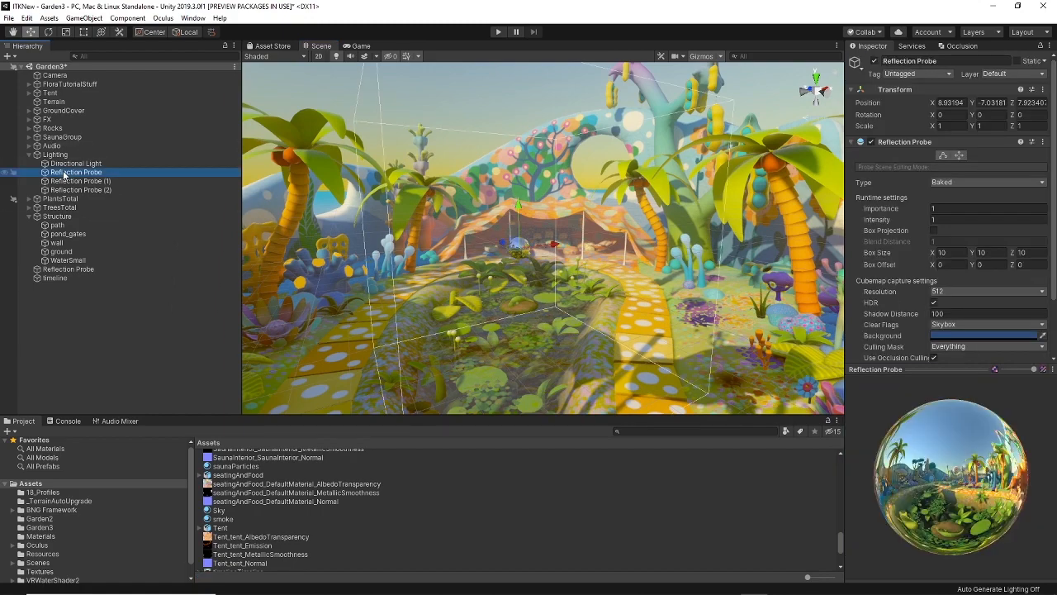
key("f")
scroll(649, 259, "up", 2)
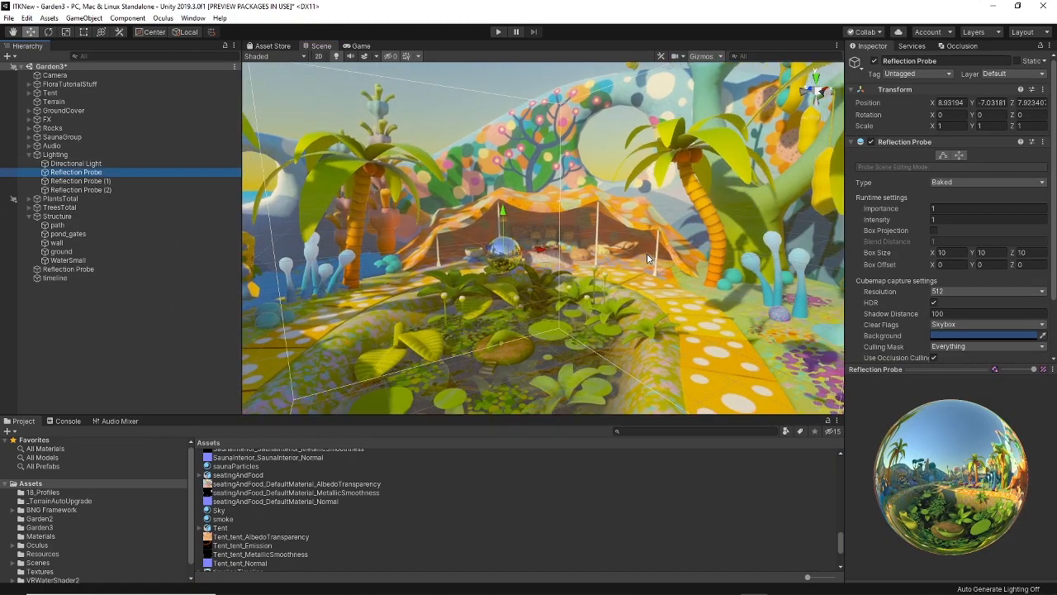
- Examine the first Reflection Probe's mirrored sphere and bounding box above the pond from several angles
right_click_drag(649, 259, 619, 277)
scroll(620, 277, "up", 2)
scroll(503, 268, "up", 3)
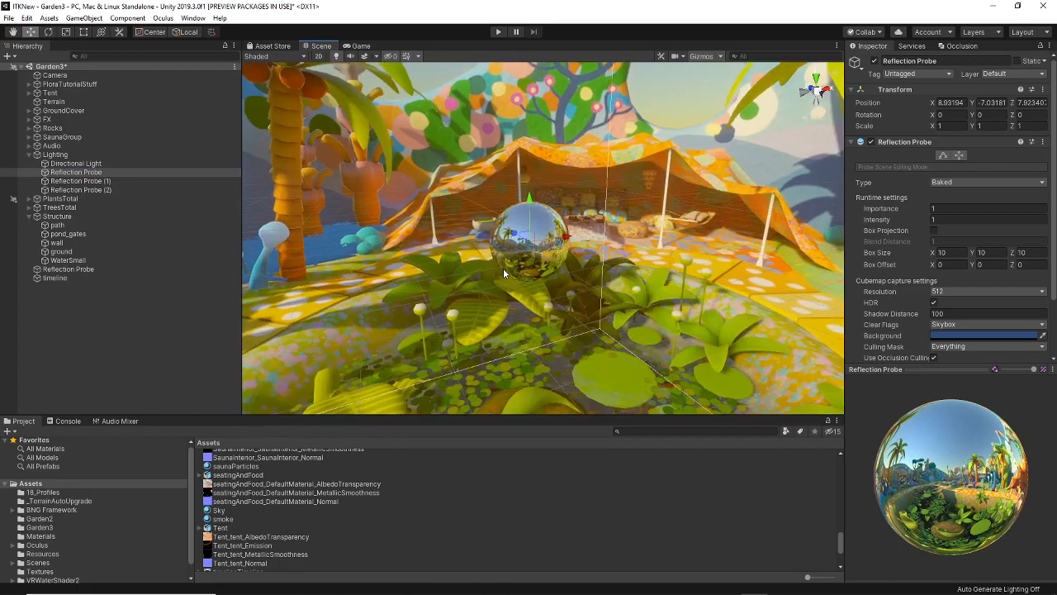
scroll(526, 285, "down", 5)
middle_click_drag(576, 330, 601, 281)
left_click_drag(601, 280, 539, 257, "alt")
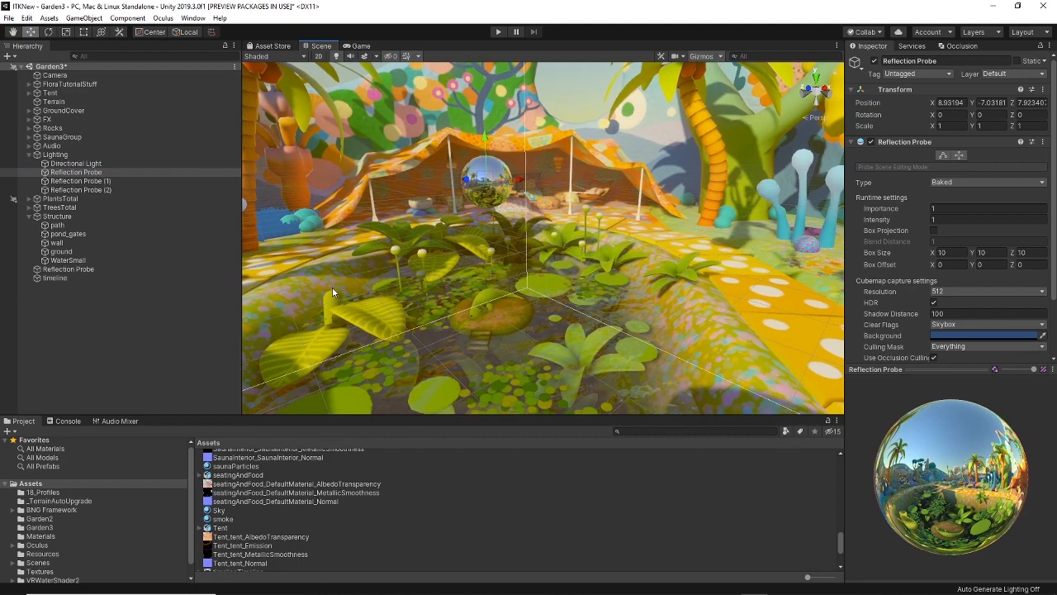
left_click_drag(411, 281, 558, 368, "alt")
left_click_drag(552, 257, 467, 321, "alt")
- Select Reflection Probe (1) in the Lighting group and frame it at the blue dome's round entrance
left_click(80, 180)
key("f")
left_click_drag(710, 286, 483, 279, "alt")
right_click_drag(483, 279, 655, 280)
key("w")
key("a")
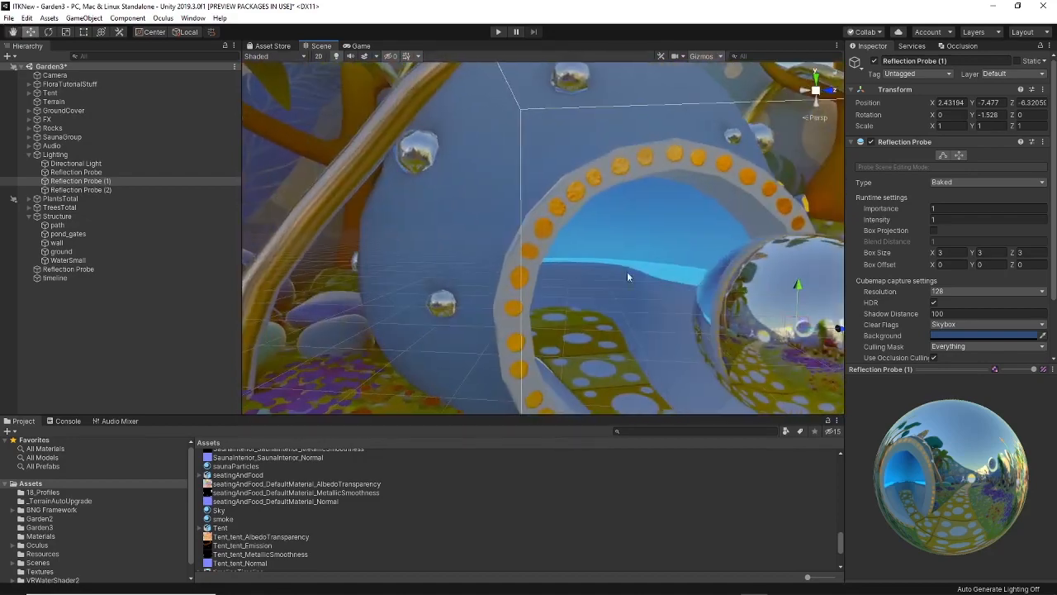
- Examine Reflection Probe (1)'s bounding box, the metal studs on the blue dome, and the path leading away from it
scroll(656, 280, "down", 3)
left_click_drag(614, 276, 574, 274, "alt")
scroll(548, 273, "down", 3)
right_click_drag(548, 274, 552, 309)
scroll(551, 302, "up", 1)
scroll(551, 303, "up", 1)
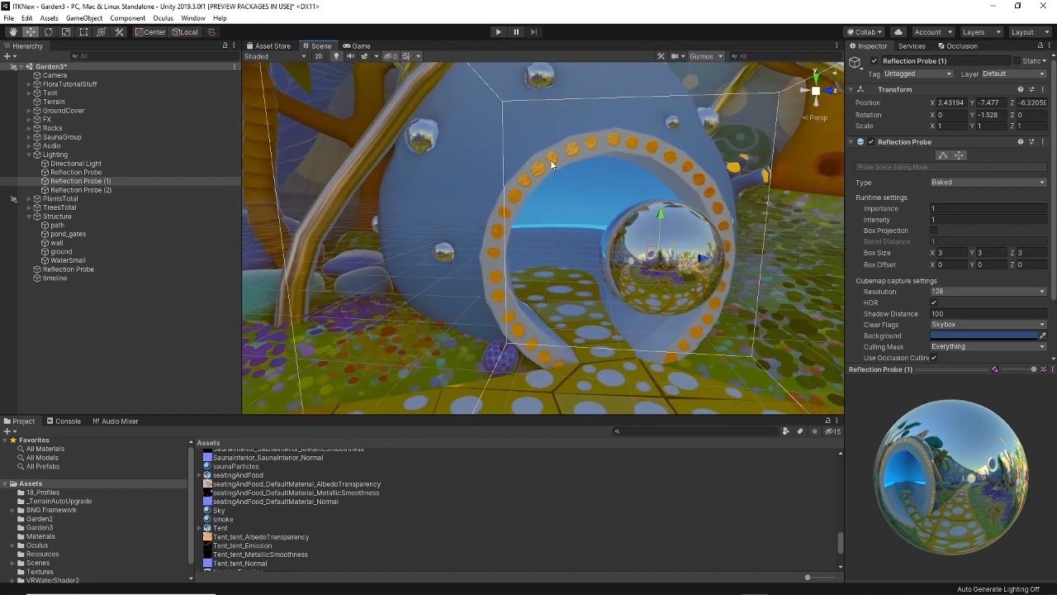
right_click_drag(473, 217, 477, 174)
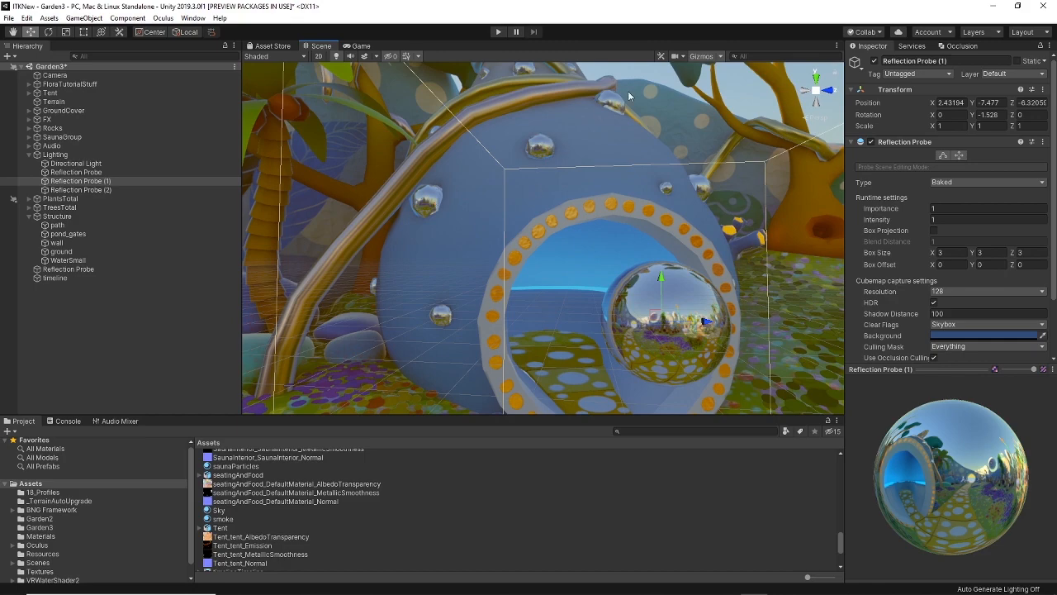
right_click_drag(560, 195, 404, 270)
key("w")
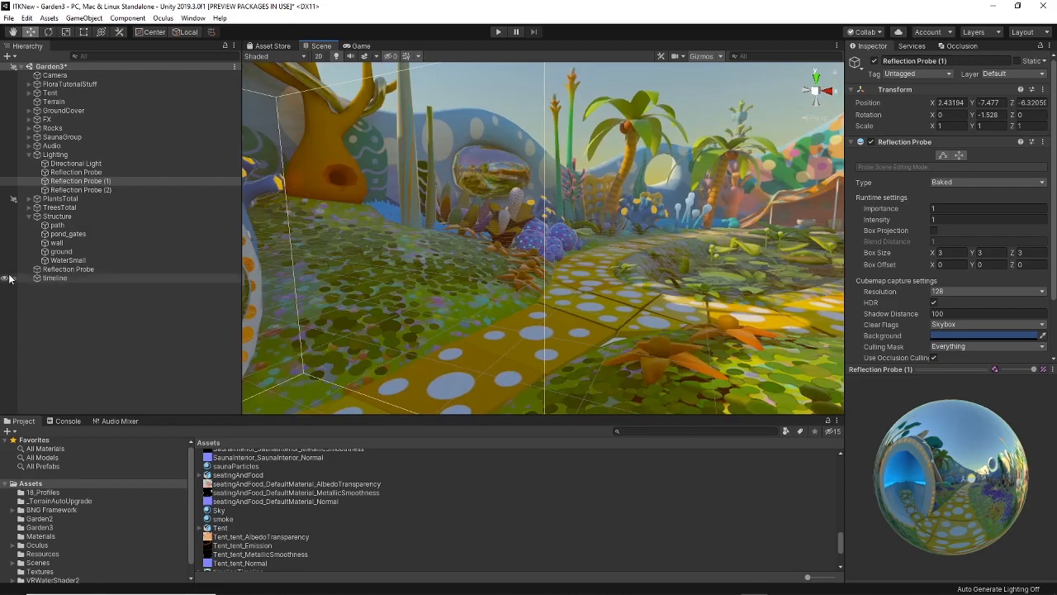
- Select Reflection Probe (2) inside the tent, inspect it and the food table, and return to a garden overview
left_click(98, 189)
right_click_drag(413, 248, 239, 289)
key("w")
key("d")
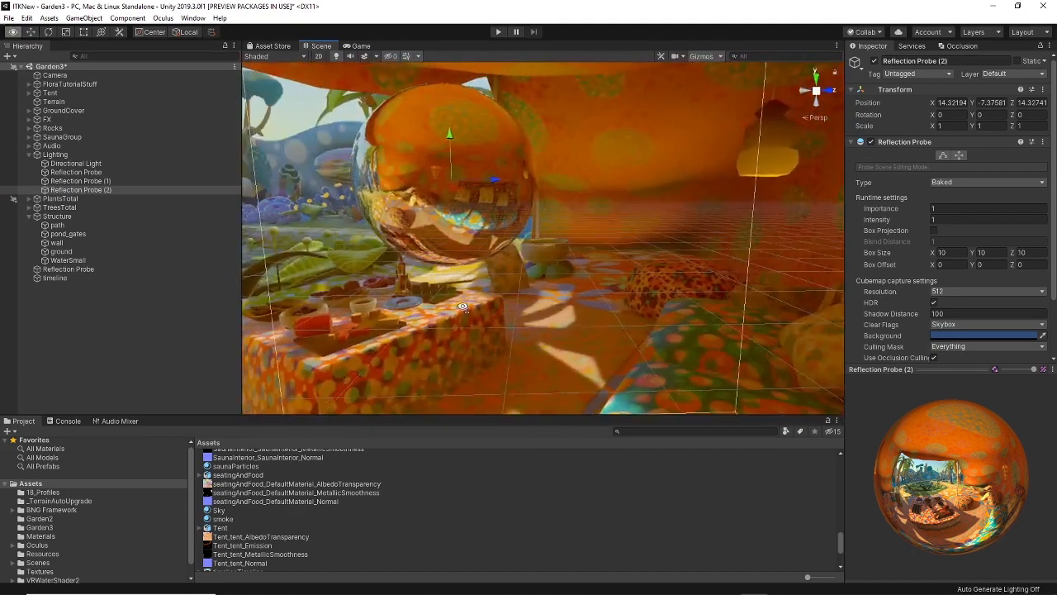
right_click_drag(458, 304, 289, 301)
scroll(572, 311, "up", 4)
scroll(572, 309, "up", 5)
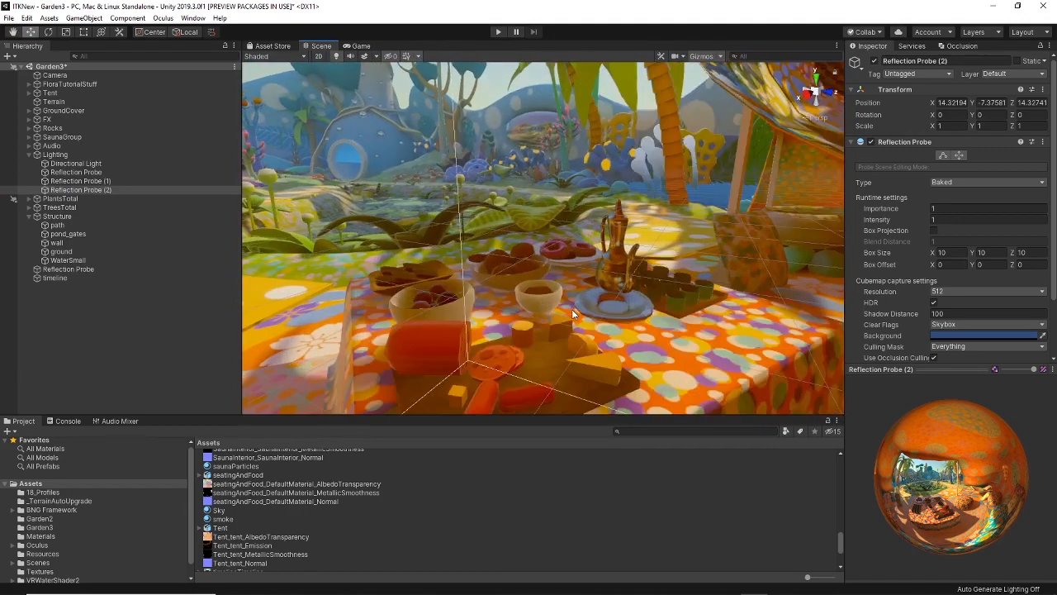
middle_click_drag(622, 312, 545, 300)
scroll(537, 303, "up", 3)
right_click_drag(545, 299, 537, 332)
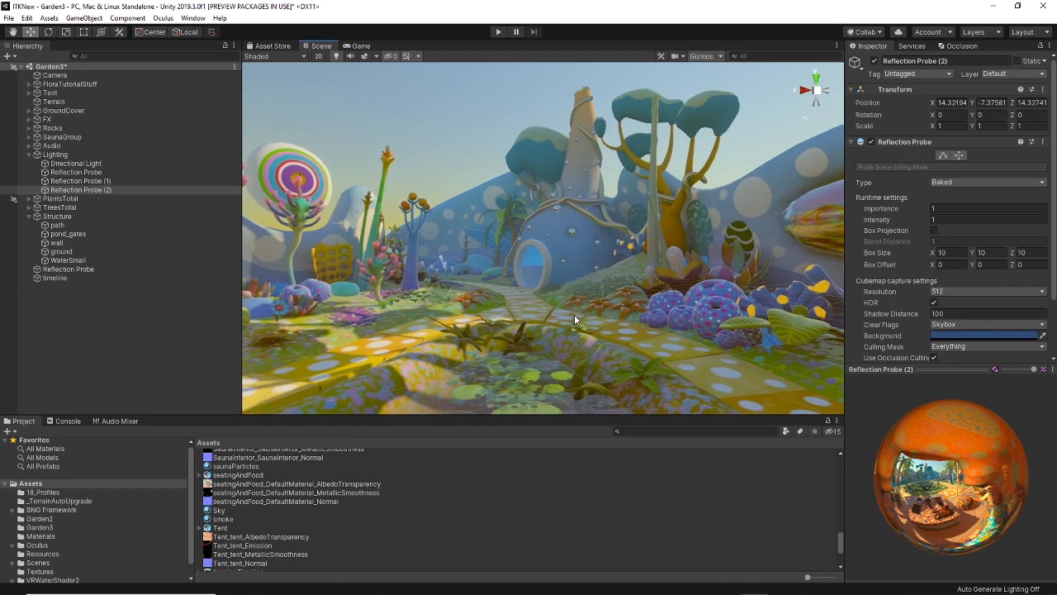
- Open the Lighting settings window, place it over the scene and bring up its Lightmapping Settings
left_click(188, 22)
mouse_move(261, 149)
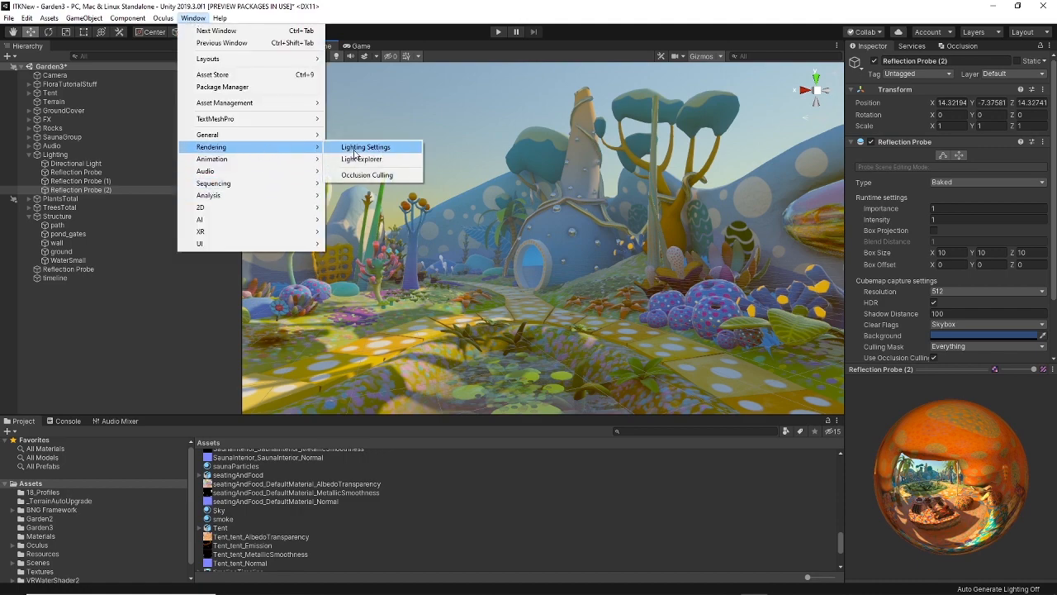
left_click(354, 148)
left_click_drag(757, 109, 609, 49)
scroll(463, 351, "down", 2)
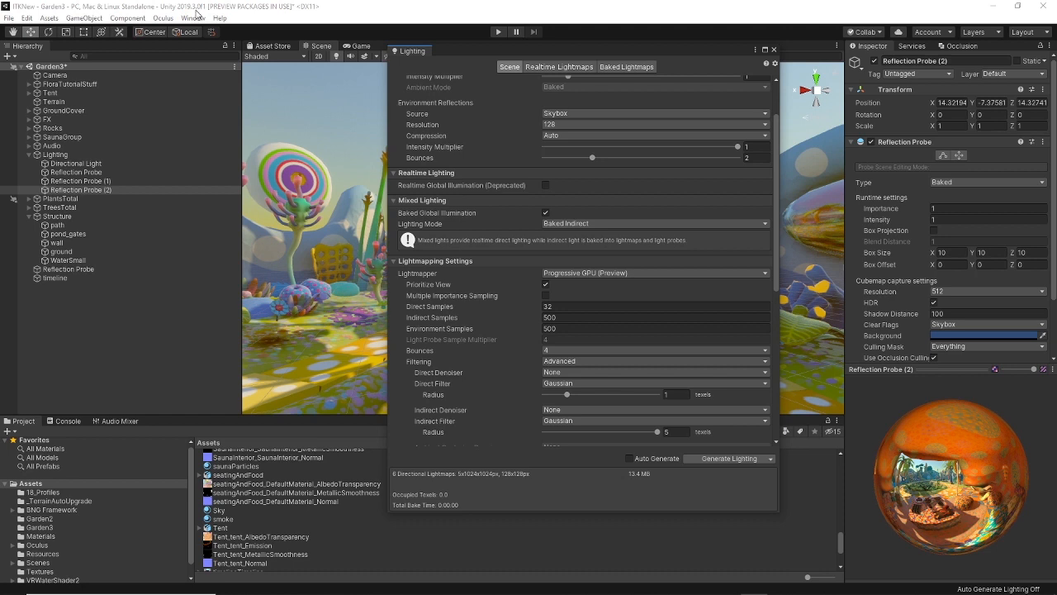
- Check which Lightmapper choices are available and leave Progressive GPU (Preview) selected
left_click(603, 274)
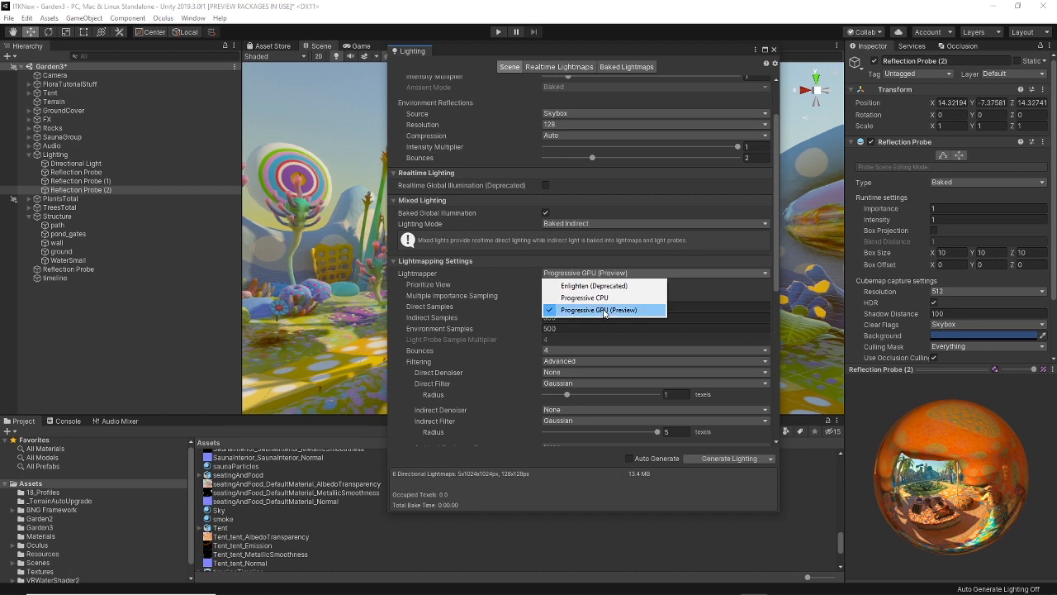
left_click(663, 50)
left_click_drag(679, 47, 684, 55)
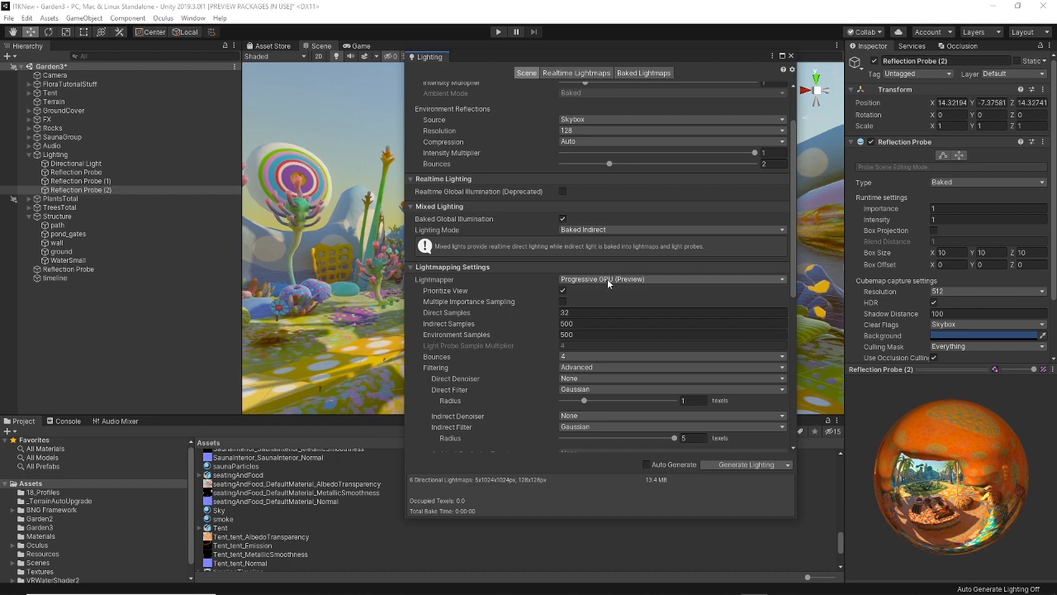
mouse_move(641, 61)
left_mouse_down()
mouse_move(634, 55)
mouse_move(653, 56)
left_mouse_up()
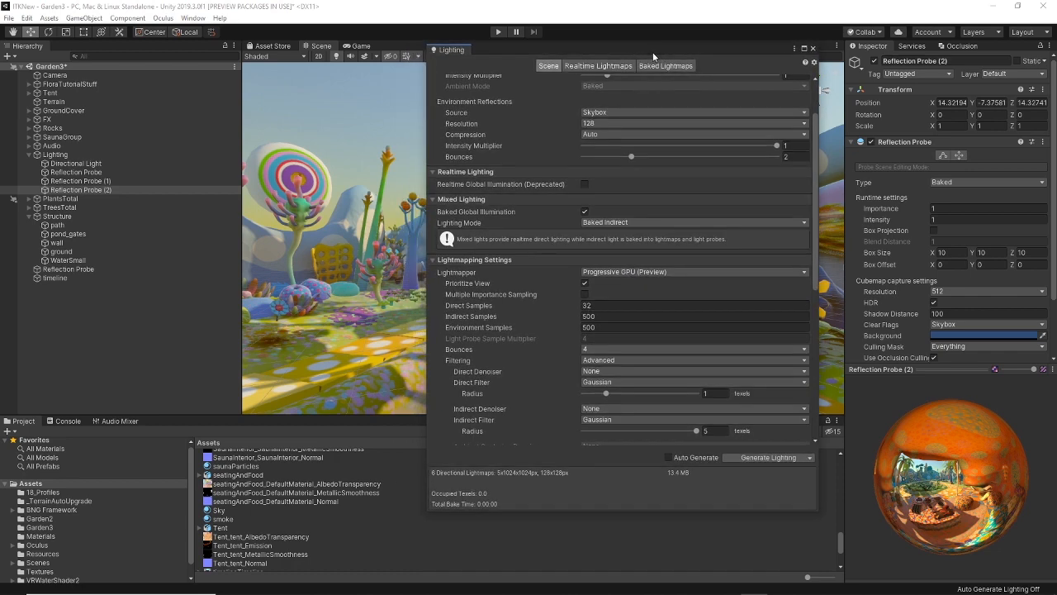
- Review the lightmapping options from Bounces and Filtering down to Lightmap Resolution, Lightmap Size and Lightmap Parameters
left_click(606, 351)
left_click(605, 351)
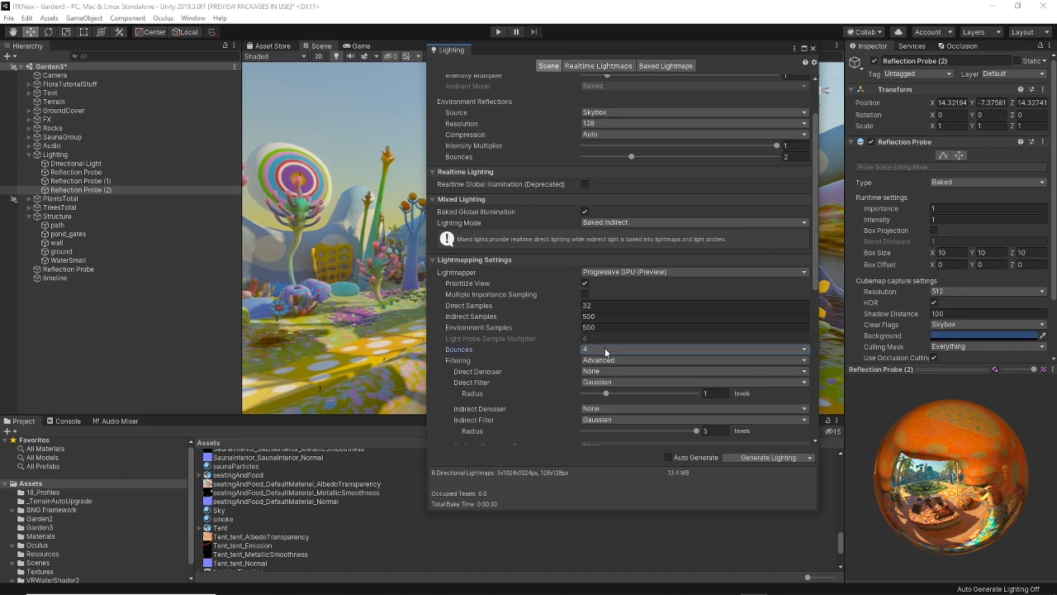
scroll(605, 352, "down", 4)
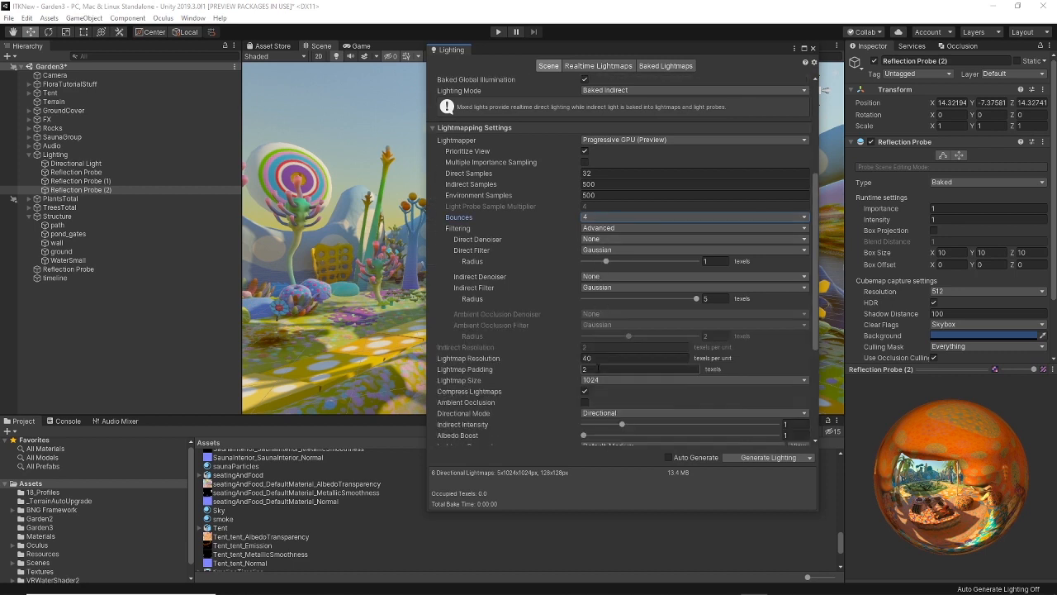
scroll(516, 389, "down", 2)
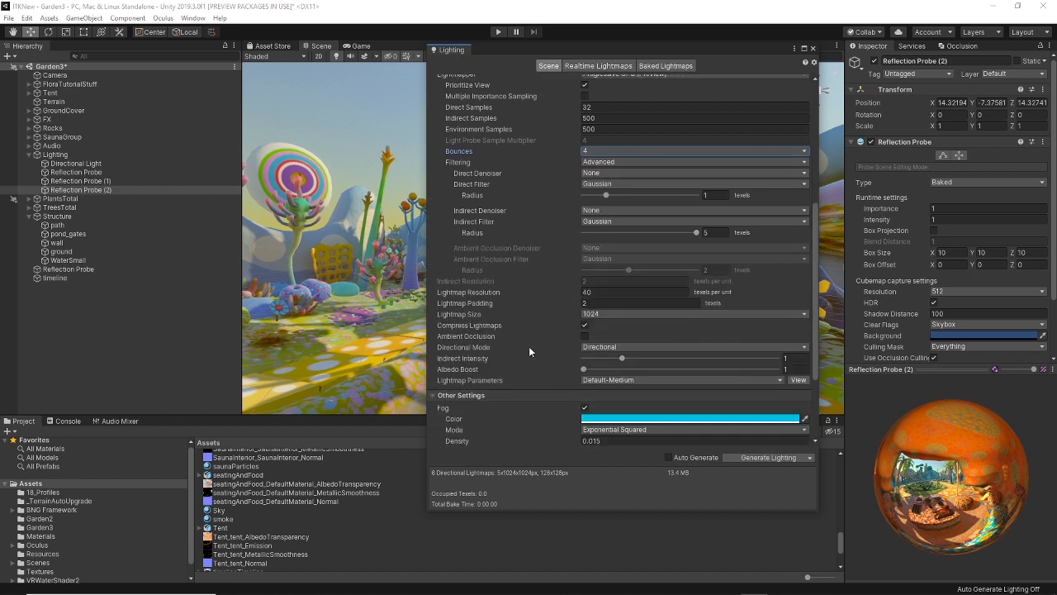
scroll(531, 335, "down", 1)
scroll(530, 334, "down", 1)
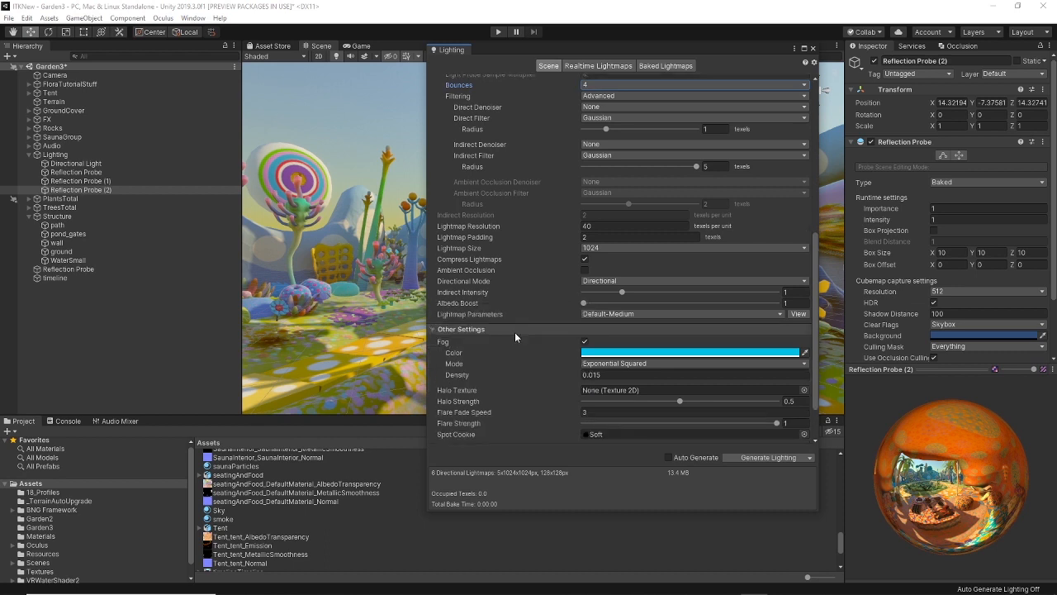
- Check the available Lightmap Parameters presets and leave Default-Medium selected
mouse_move(507, 314)
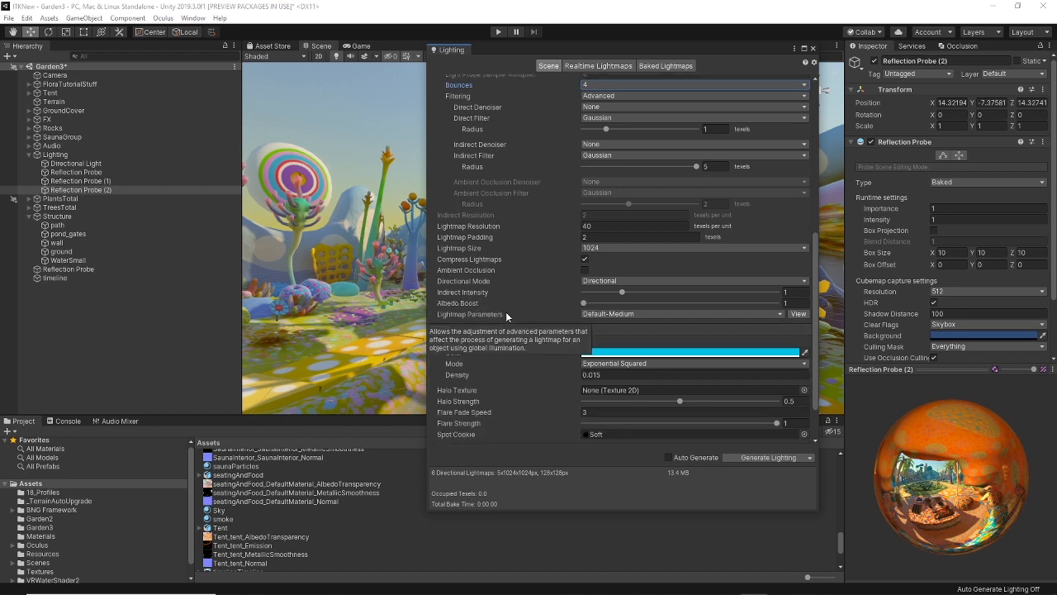
left_click(627, 315)
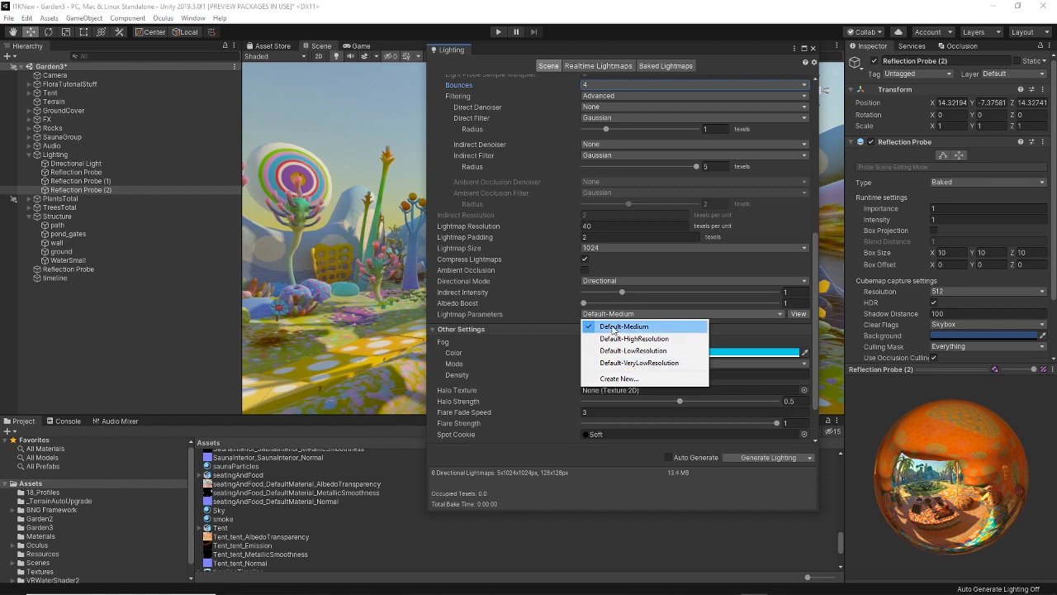
left_click(623, 50)
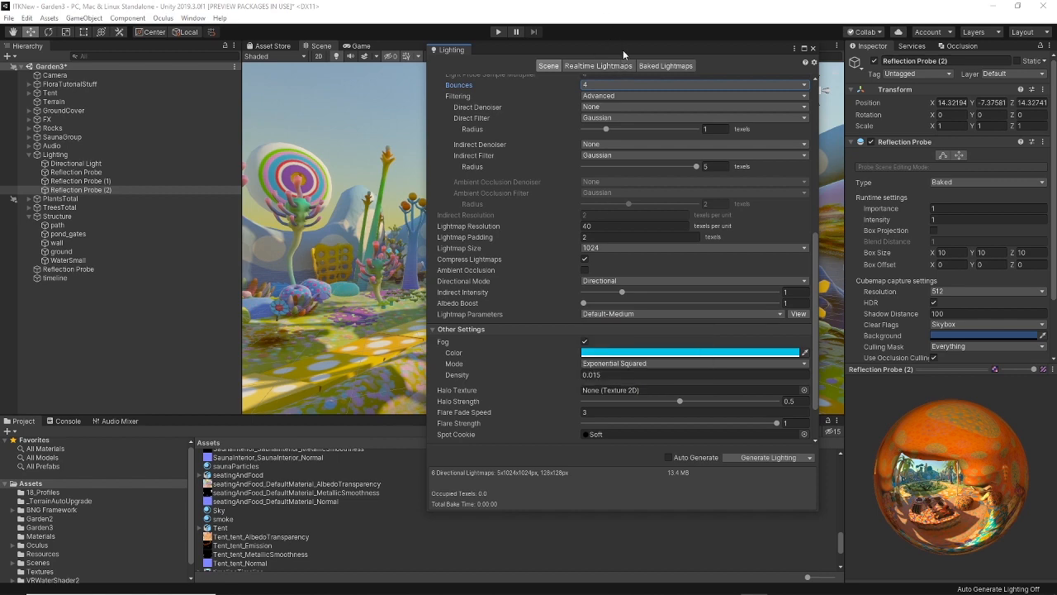
left_click_drag(623, 50, 640, 41)
- Turn the scene's Fog off and back on to compare its effect on the garden view
scroll(570, 380, "down", 3)
left_click(569, 381)
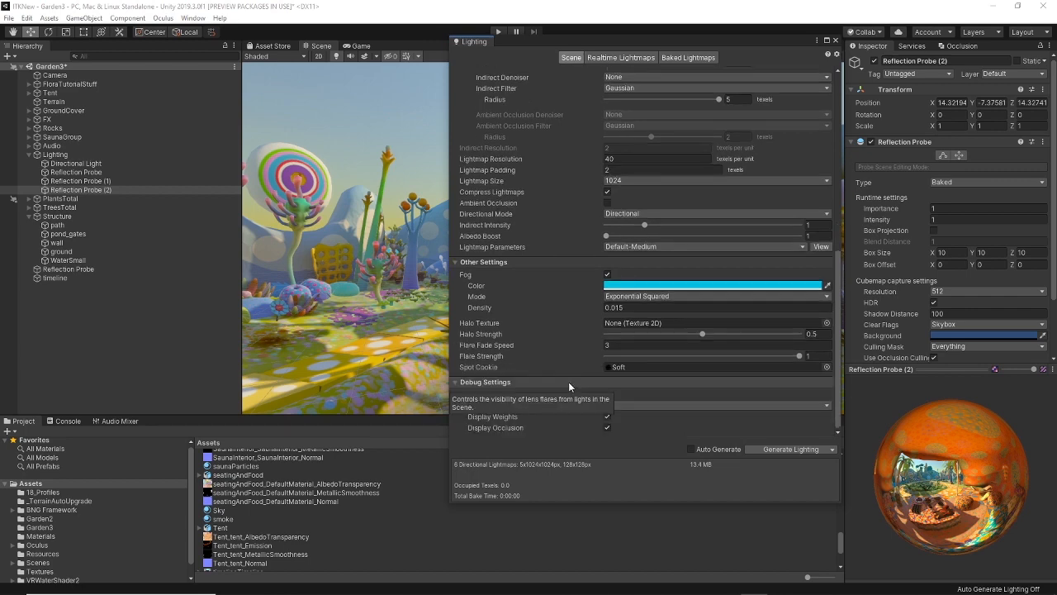
left_click_drag(665, 46, 867, 94)
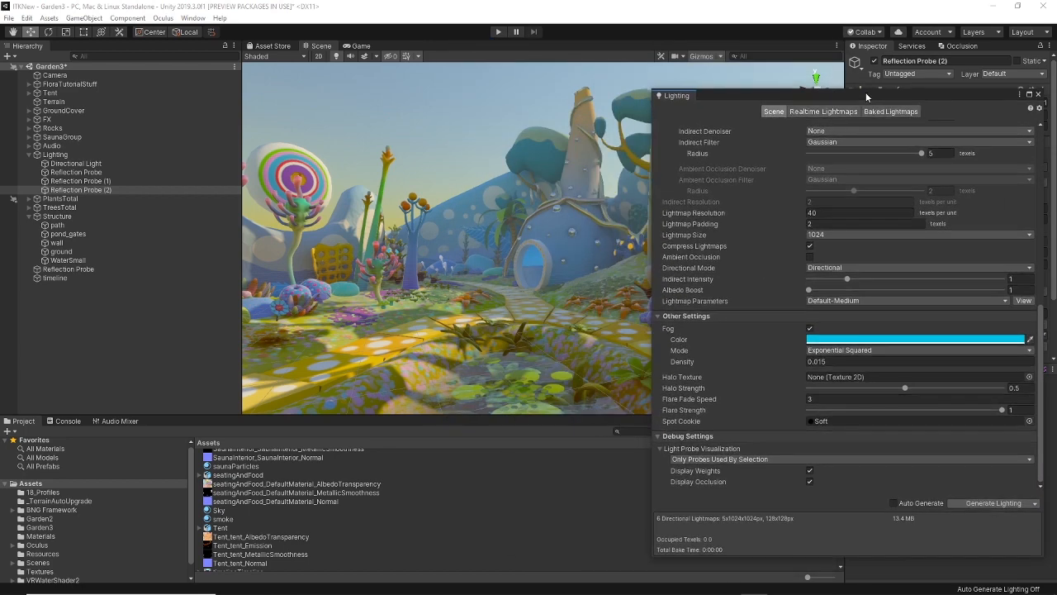
left_click(810, 331)
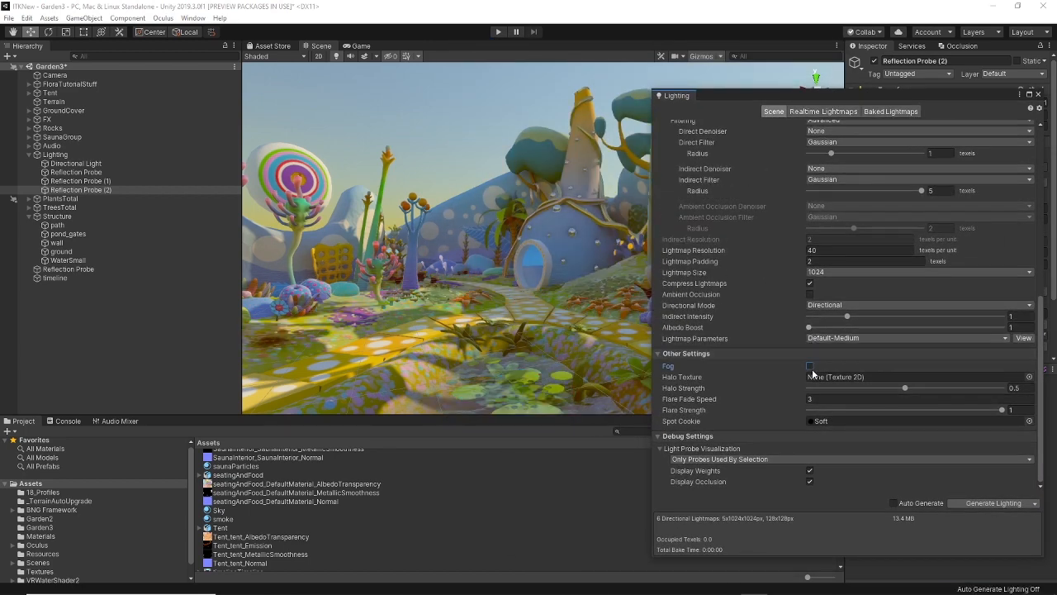
left_click(812, 368)
scroll(811, 371, "down", 1)
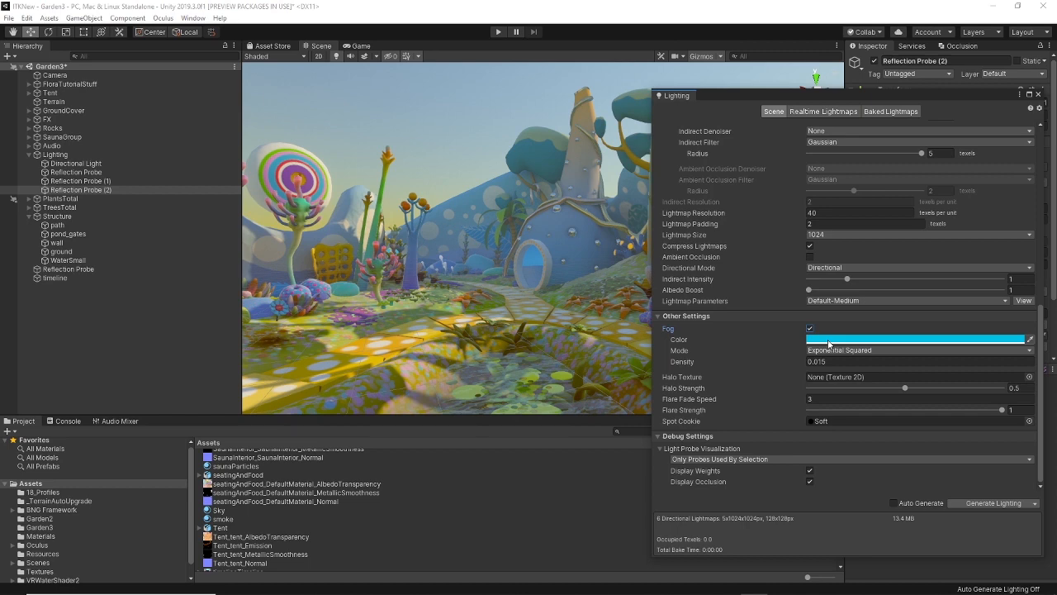
left_click_drag(915, 92, 832, 106)
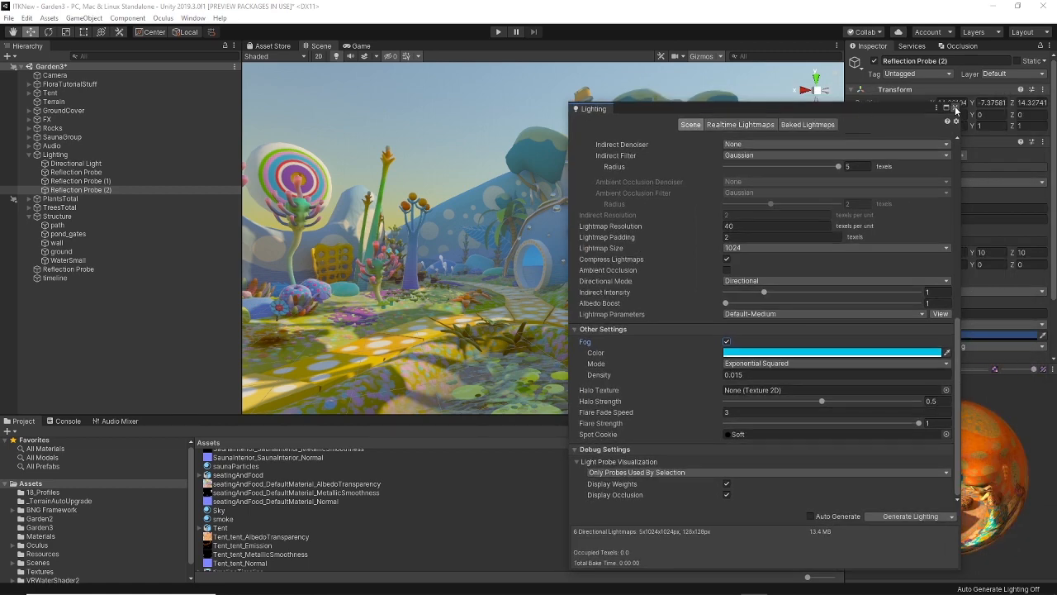
- Select the blueTree object among the garden plants and frame it in the scene view
scroll(687, 407, "up", 3)
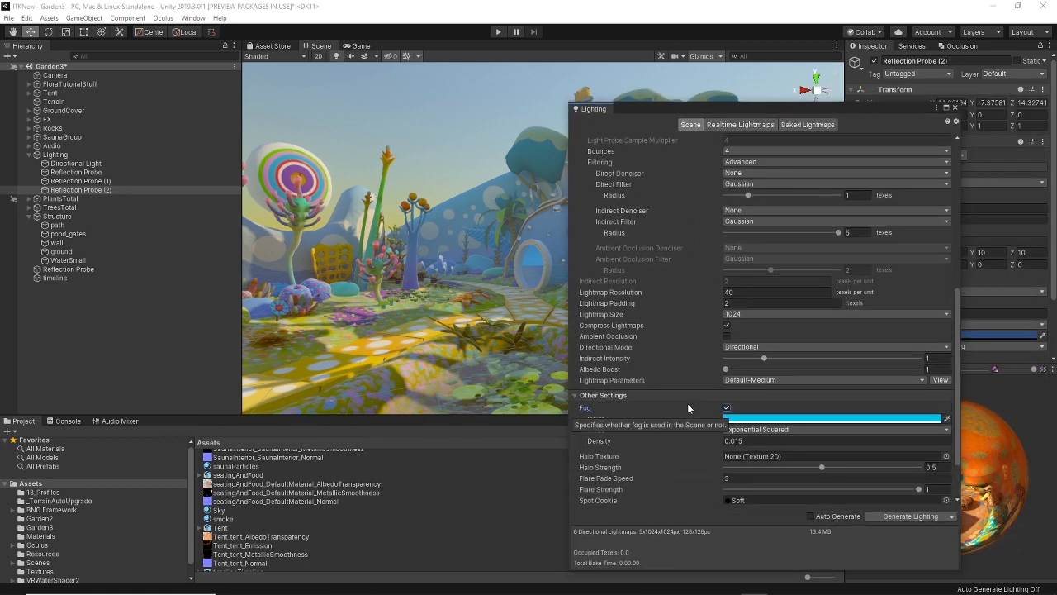
left_click_drag(727, 112, 756, 108)
right_click_drag(477, 248, 434, 258)
scroll(474, 255, "up", 3)
scroll(434, 258, "up", 3)
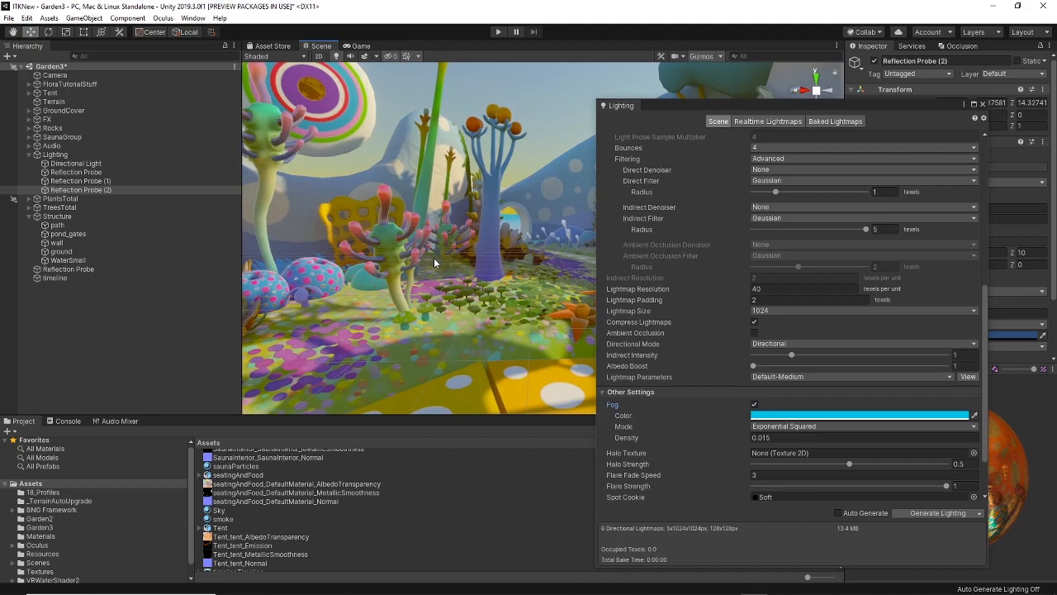
scroll(434, 259, "down", 2)
scroll(461, 274, "up", 8)
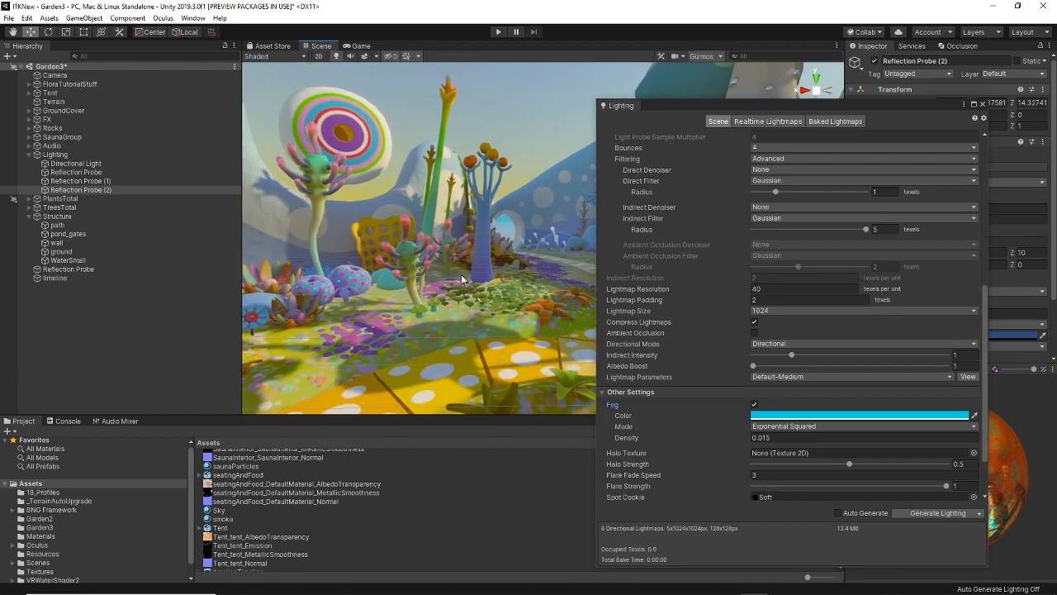
right_click_drag(465, 280, 436, 303)
scroll(518, 282, "up", 2)
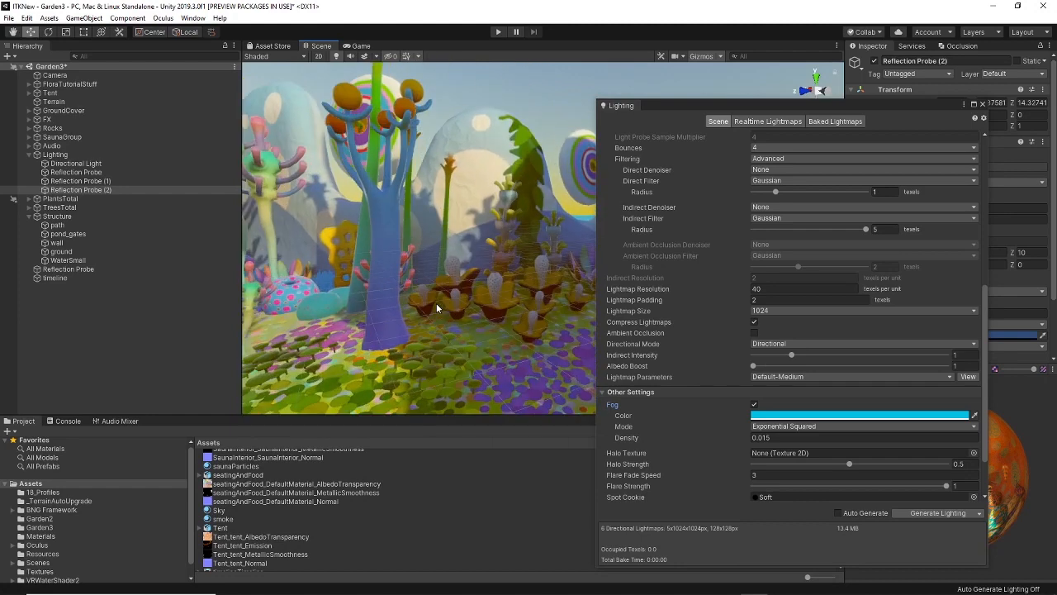
left_click(393, 324)
key("f")
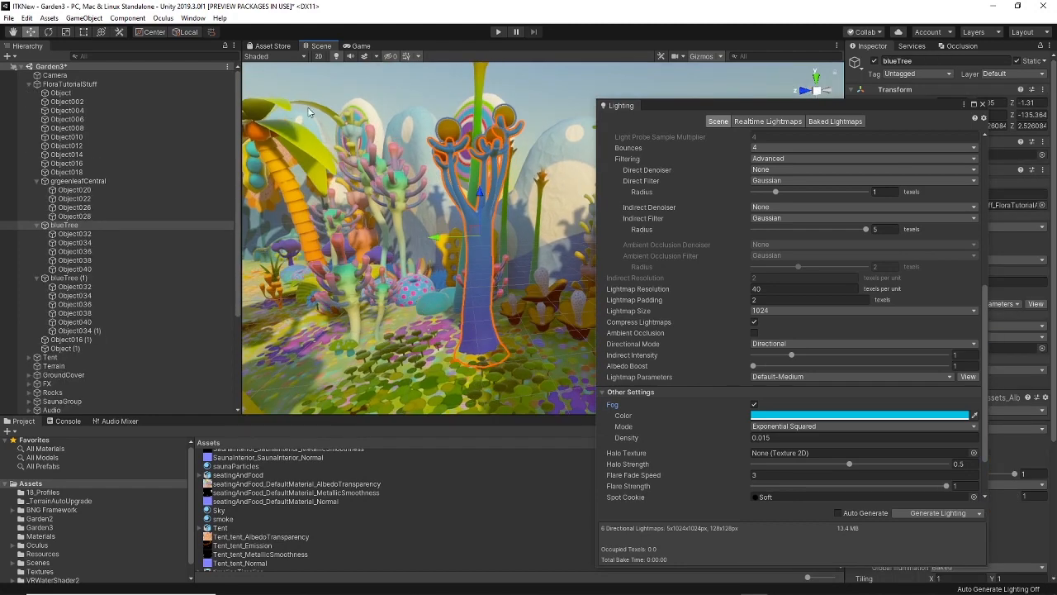
- Switch the scene view's draw mode from Shaded to Baked Lightmap
left_click(274, 56)
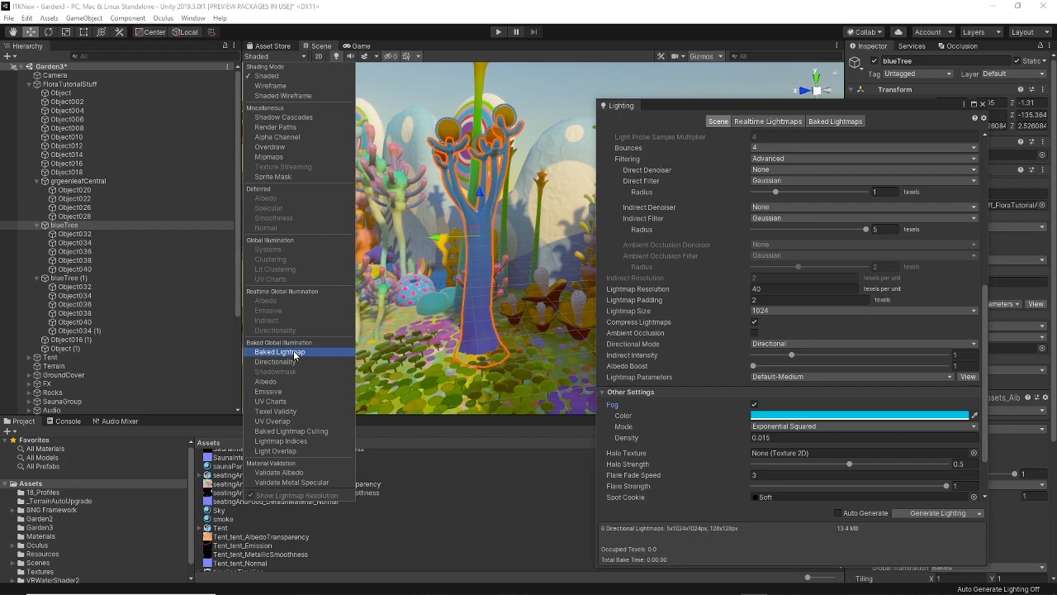
left_click(274, 56)
left_click(275, 56)
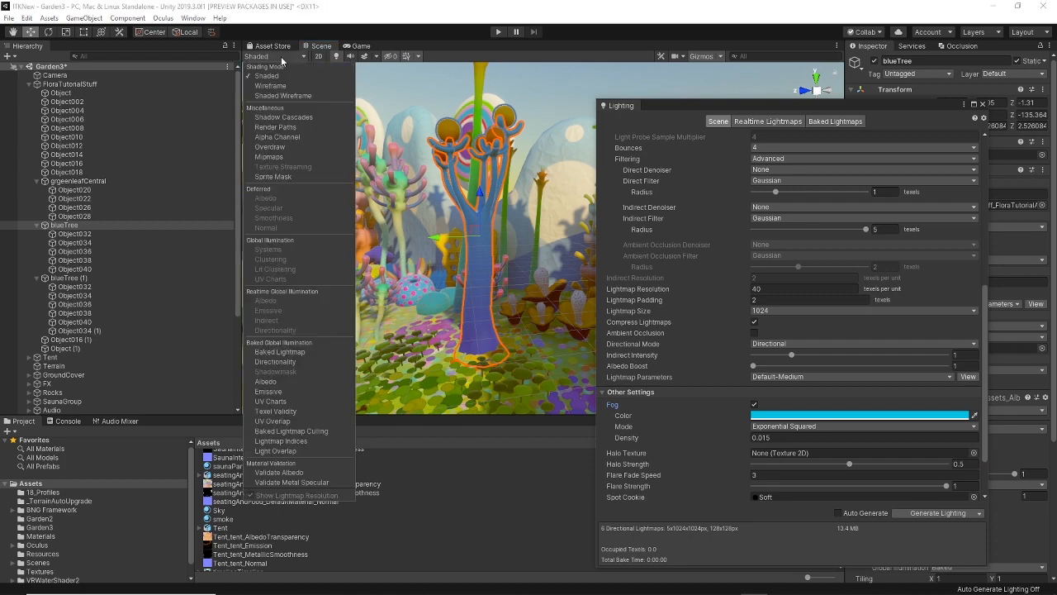
left_click(292, 355)
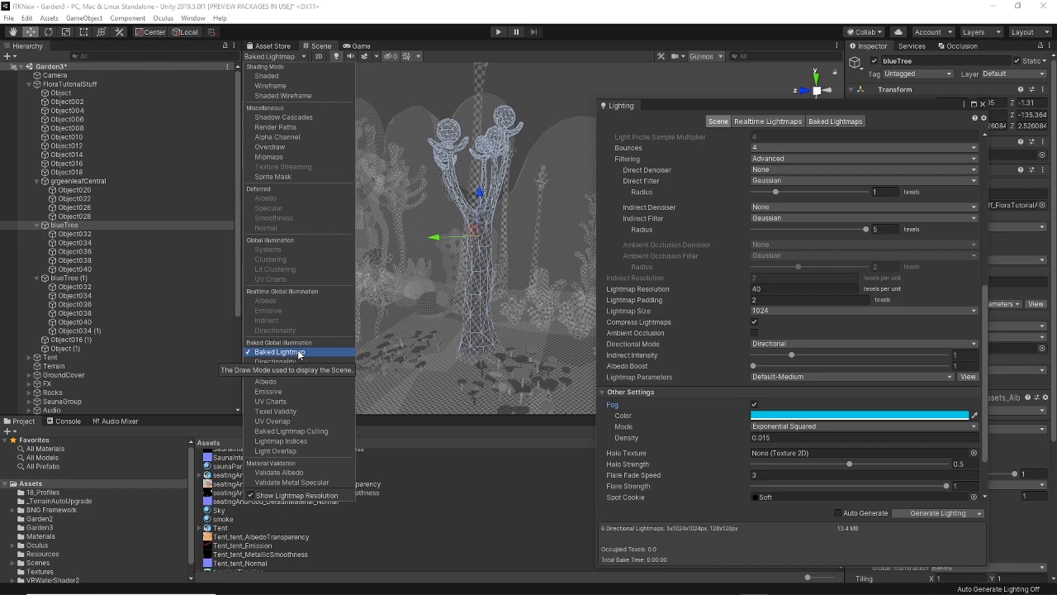
- Examine the lightmap texel density on the blueTree and the surrounding plants and ground from several angles
right_click_drag(526, 181, 447, 164)
middle_click_drag(494, 176, 367, 218)
right_click_drag(442, 216, 397, 219)
middle_click_drag(499, 216, 410, 247)
right_click_drag(450, 244, 399, 242)
scroll(400, 243, "down", 3)
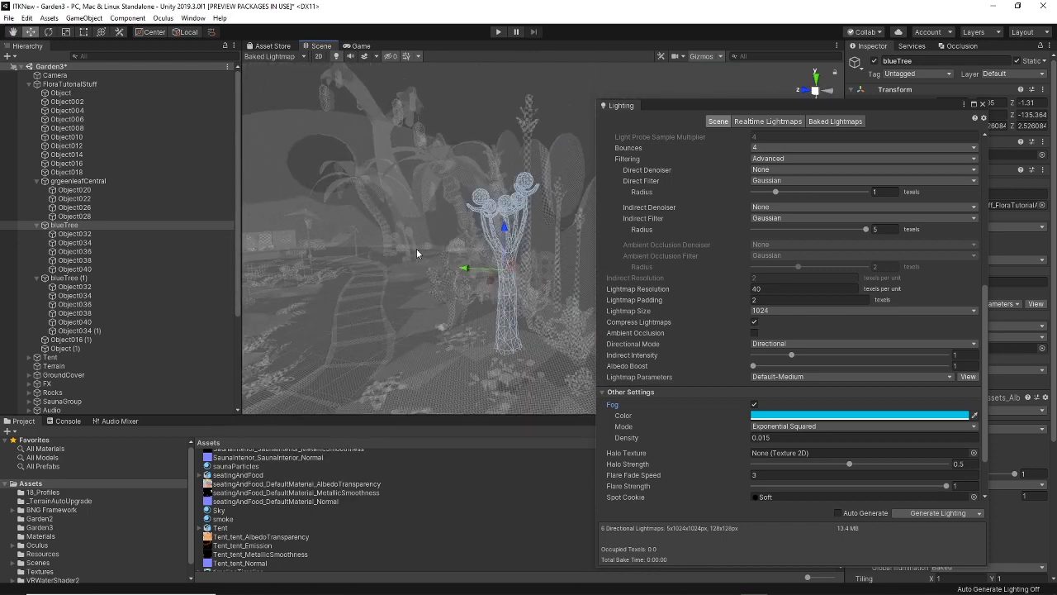
- Set the scene's Lightmap Parameters to Default-VeryLowResolution and start generating the lighting
middle_click_drag(416, 249, 462, 239)
right_click_drag(440, 246, 463, 238)
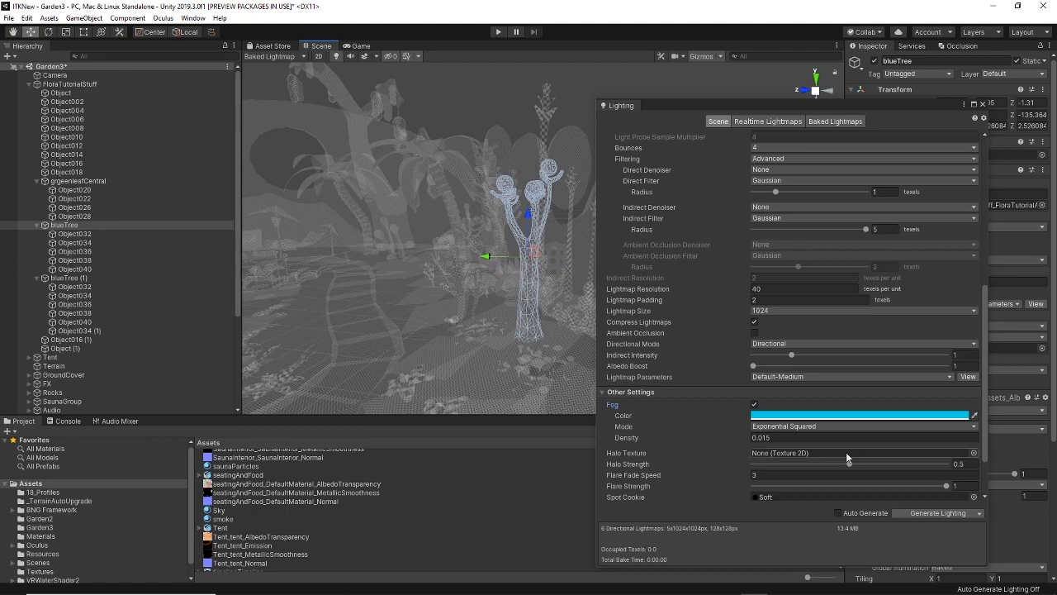
left_click(800, 377)
left_click(805, 425)
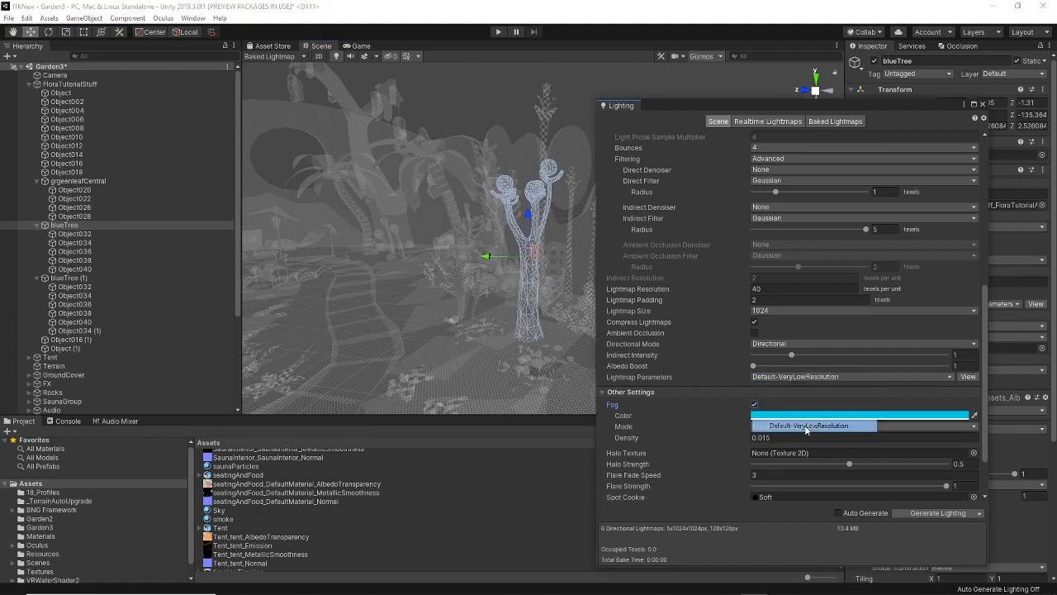
scroll(859, 364, "down", 3)
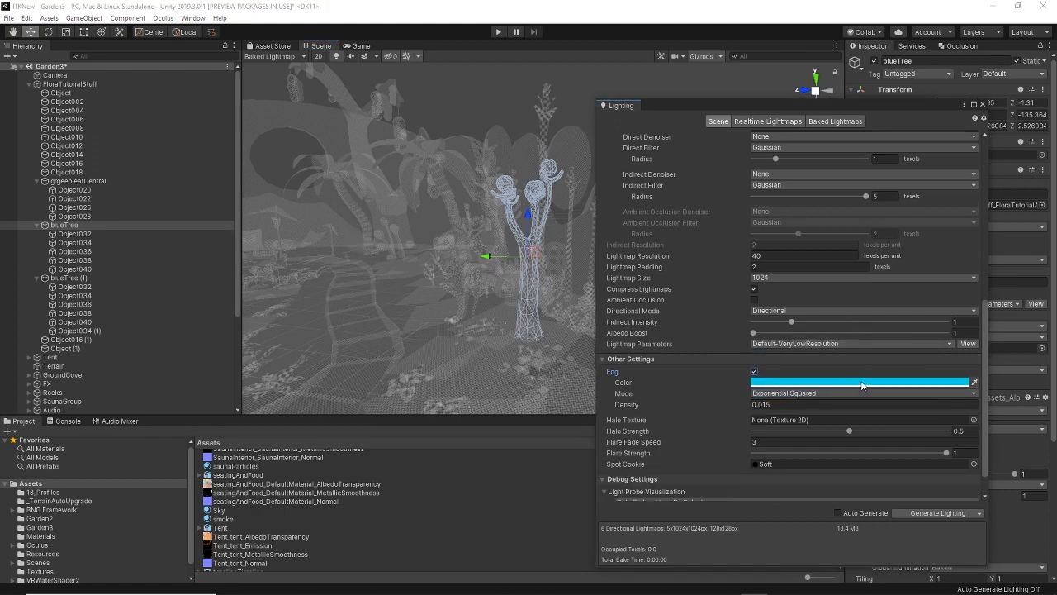
left_click(942, 513)
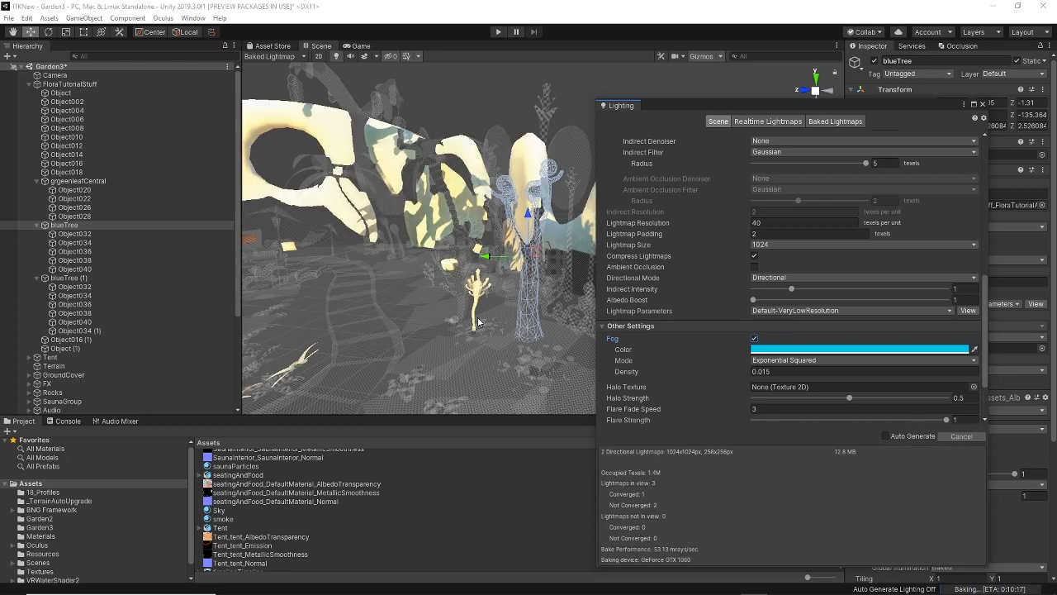
- Move the Lighting window aside, review its lightmapping settings and close it
left_click_drag(754, 102, 799, 106)
scroll(755, 314, "up", 8)
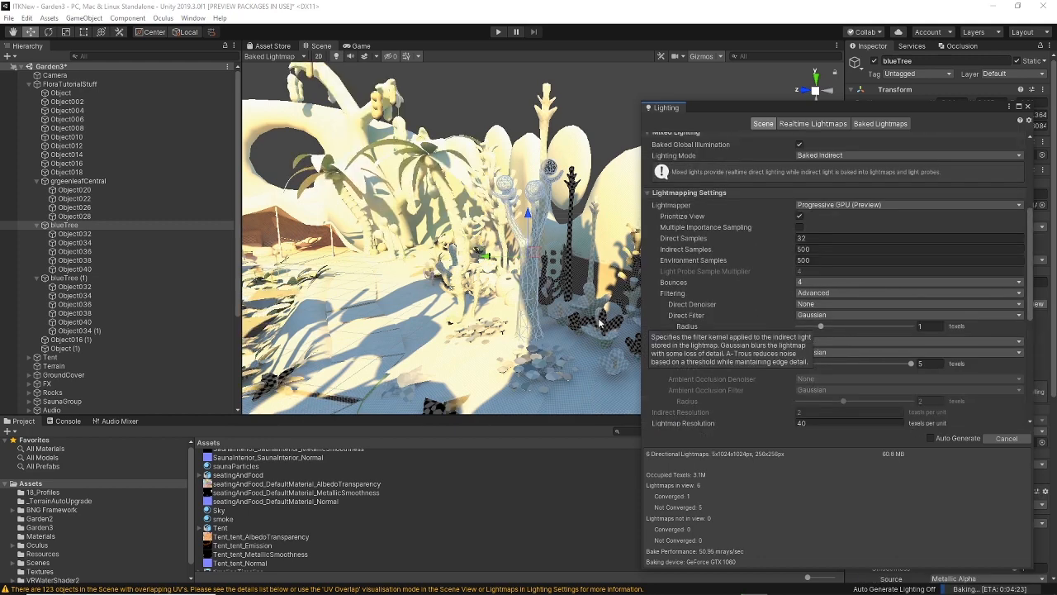
left_click(1028, 107)
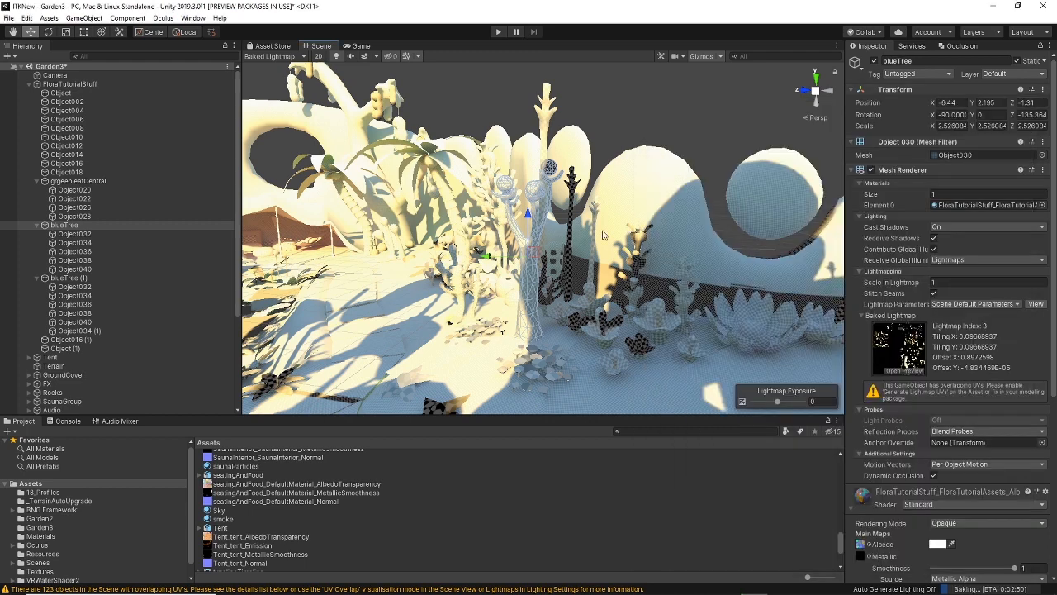
- Examine the baking lightmap on the blueTree, surrounding plants, ground and garden walls from several angles
middle_click_drag(525, 265, 529, 261)
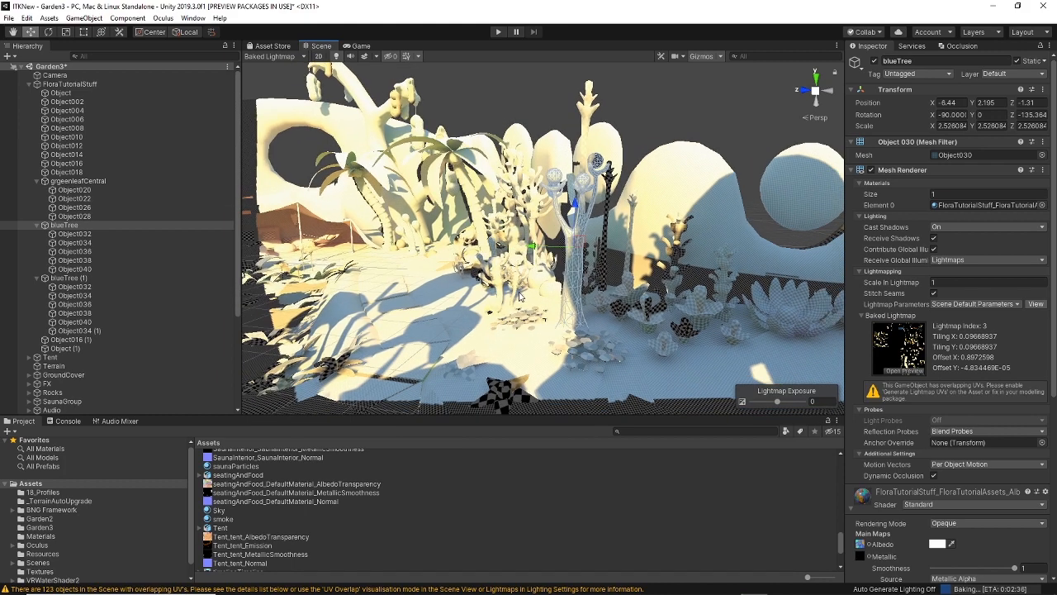
scroll(519, 295, "up", 2)
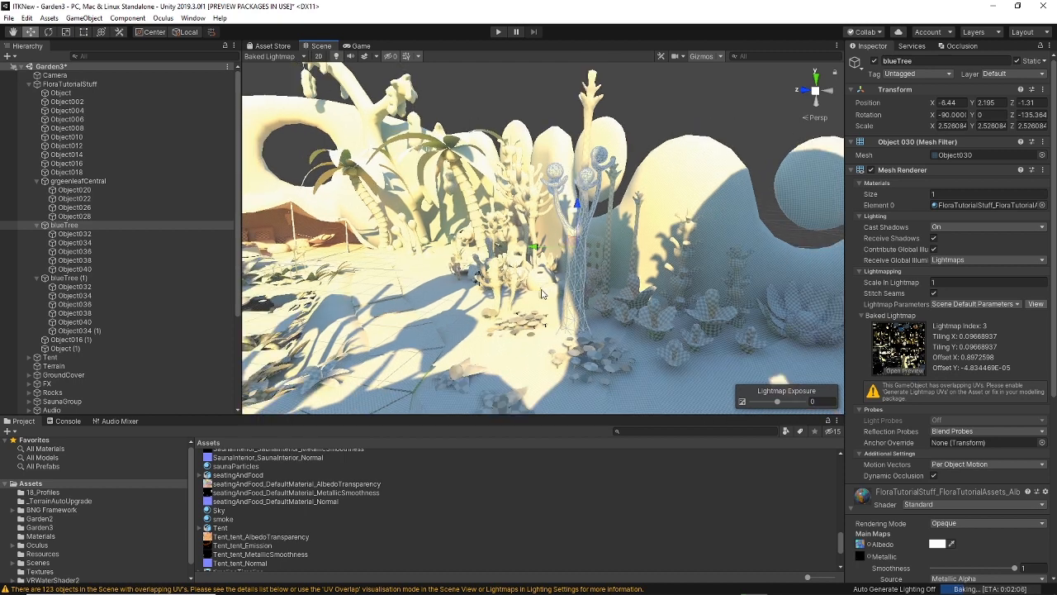
middle_click_drag(536, 305, 537, 266)
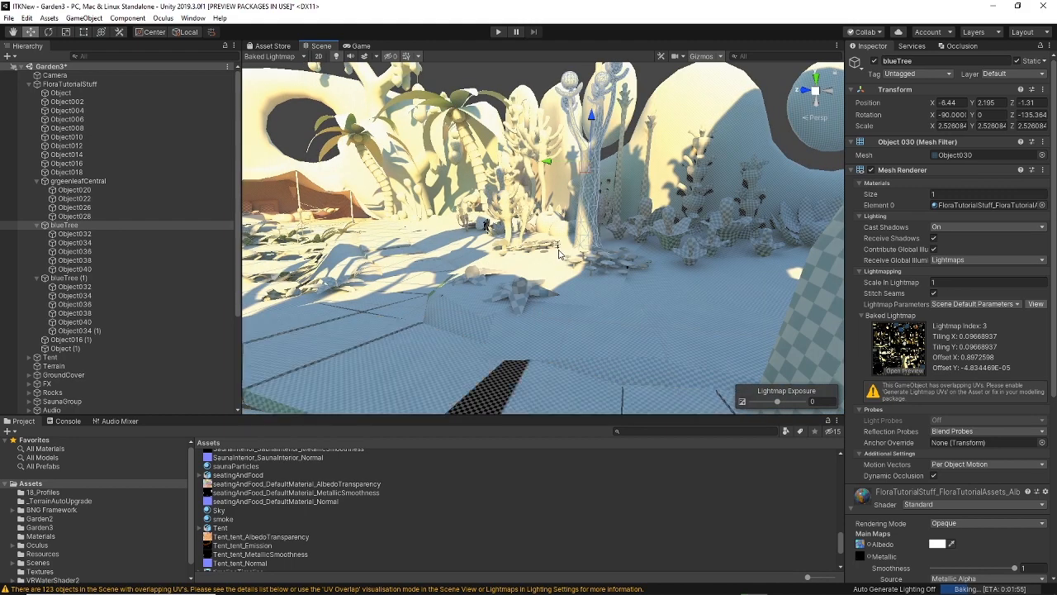
mouse_move(575, 248)
right_mouse_down()
mouse_move(473, 211)
mouse_move(580, 249)
mouse_move(572, 244)
right_mouse_up()
scroll(574, 218, "up", 6)
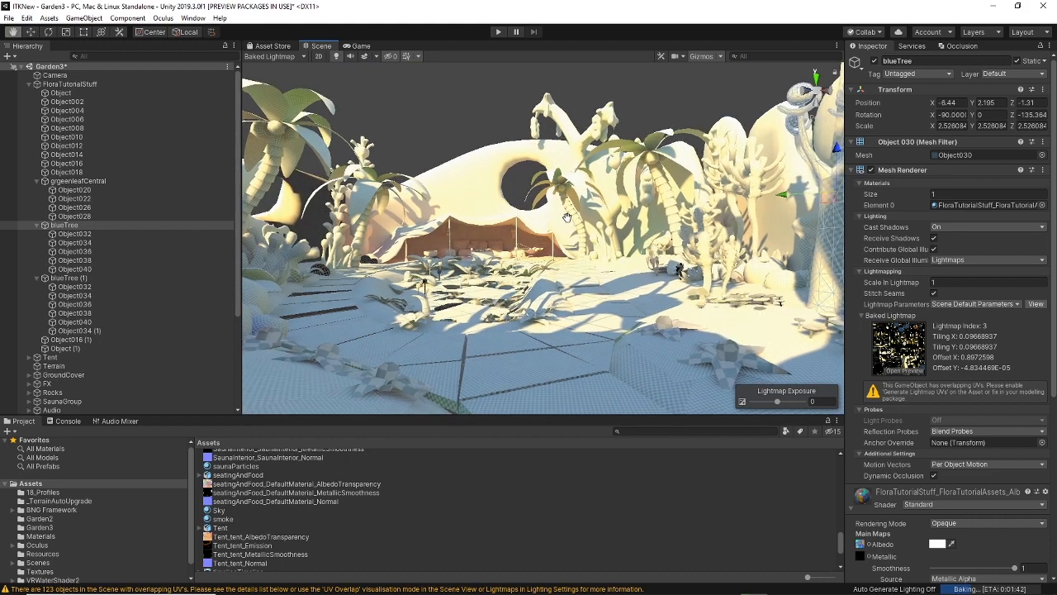
middle_click_drag(575, 223, 570, 264)
right_click_drag(570, 265, 611, 272)
right_click_drag(506, 288, 645, 289)
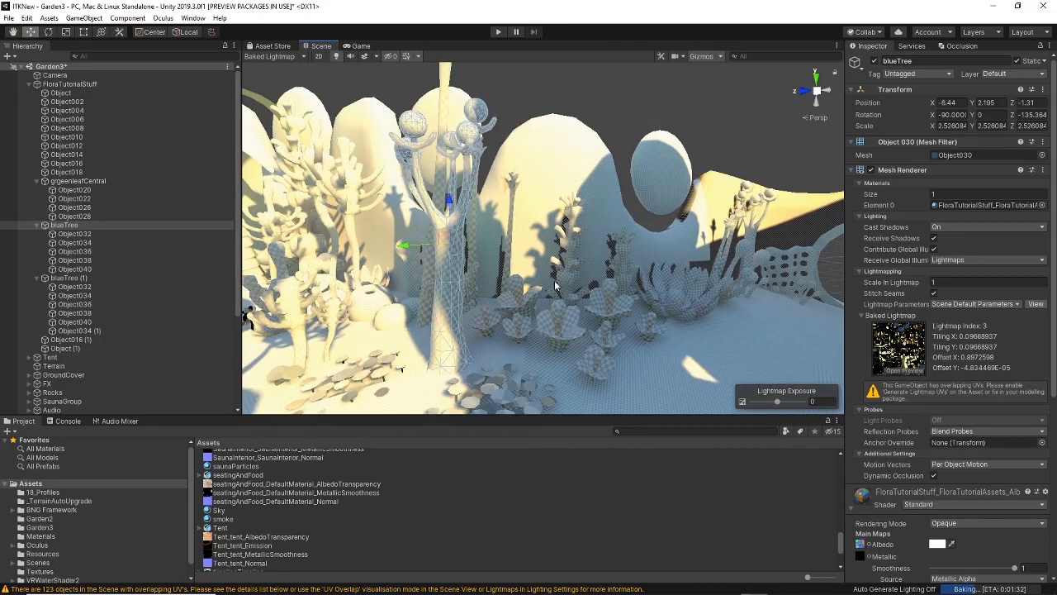
scroll(568, 283, "down", 1)
right_click_drag(538, 297, 661, 291)
scroll(560, 287, "up", 3)
right_click_drag(527, 278, 556, 279)
scroll(556, 280, "up", 2)
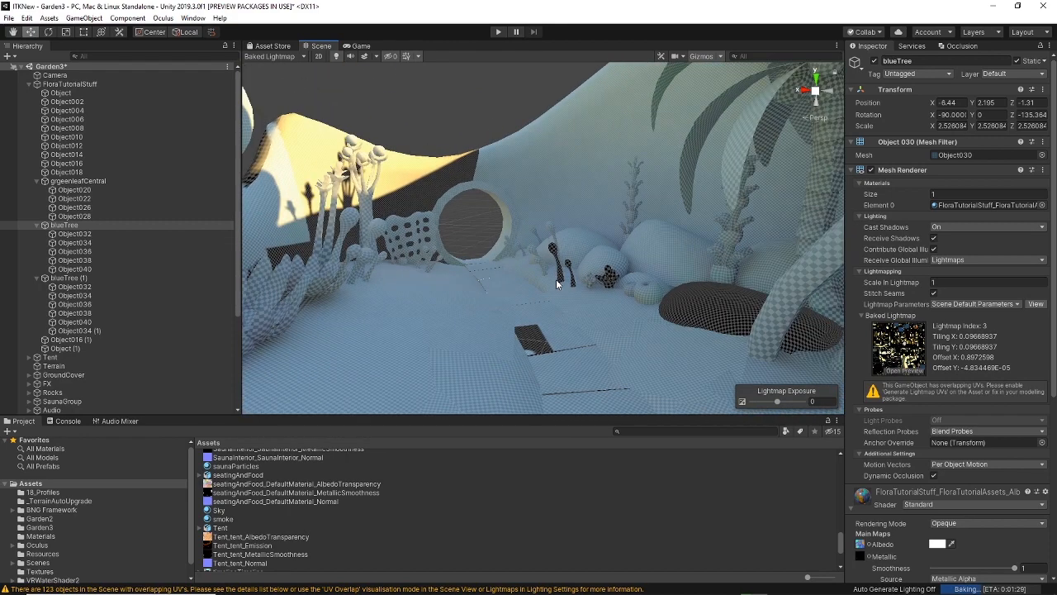
- Examine the baking lightmap across the palm trees and up close on the tent and its seating
right_click_drag(576, 266, 426, 258)
right_click_drag(710, 279, 468, 285)
middle_click_drag(469, 285, 508, 287)
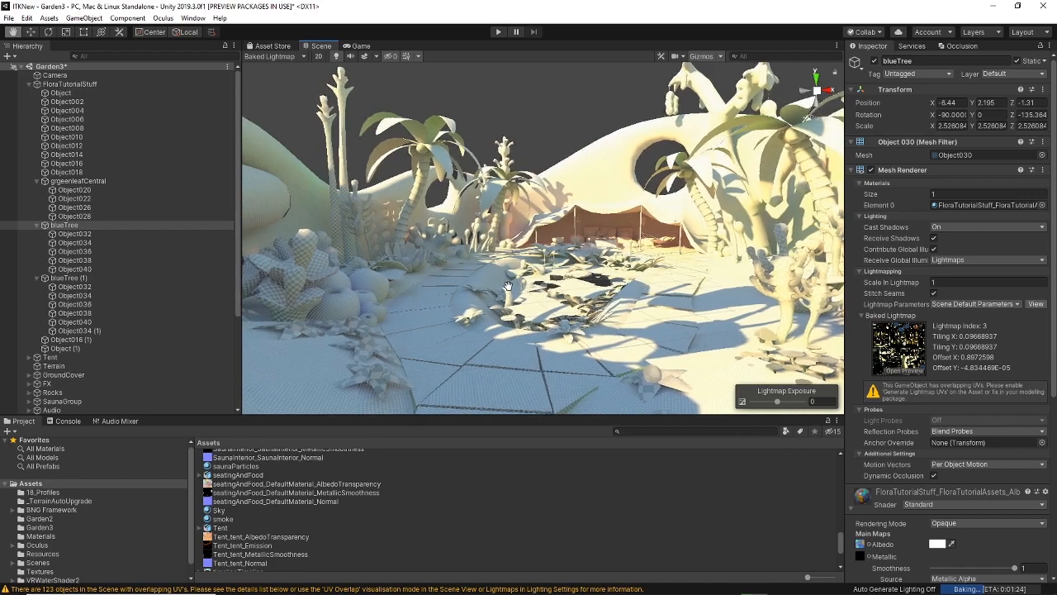
scroll(507, 287, "up", 4)
right_click_drag(529, 282, 693, 269)
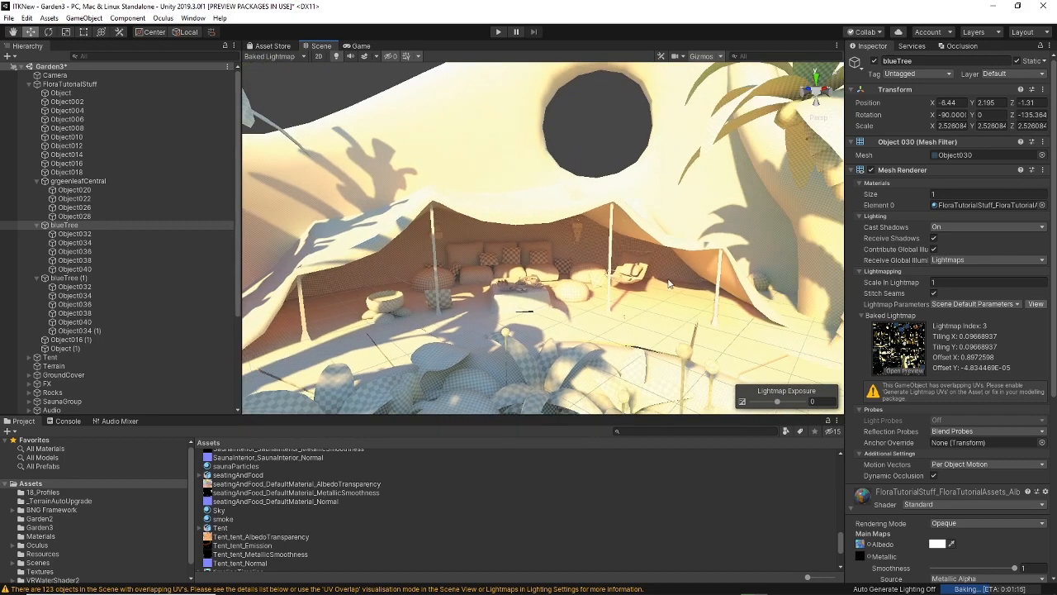
mouse_move(629, 304)
right_mouse_down()
mouse_move(615, 322)
mouse_move(661, 290)
mouse_move(522, 260)
mouse_move(727, 265)
mouse_move(704, 297)
mouse_move(646, 309)
right_mouse_up()
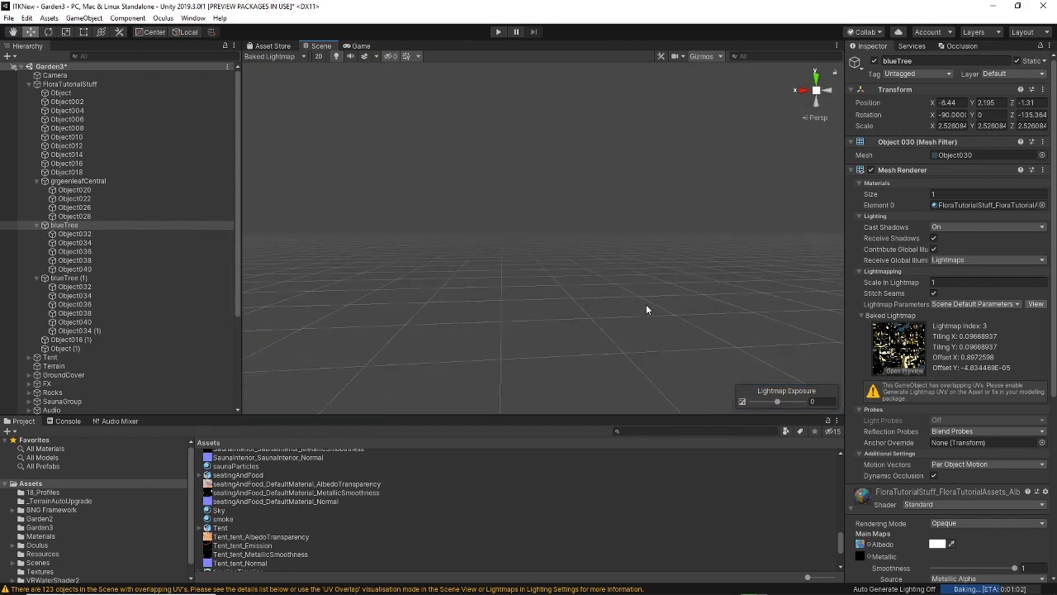
- Switch the scene view's draw mode from Baked Lightmap to Shaded
right_click_drag(552, 309, 847, 269)
right_click_drag(602, 261, 428, 122)
left_click(271, 57)
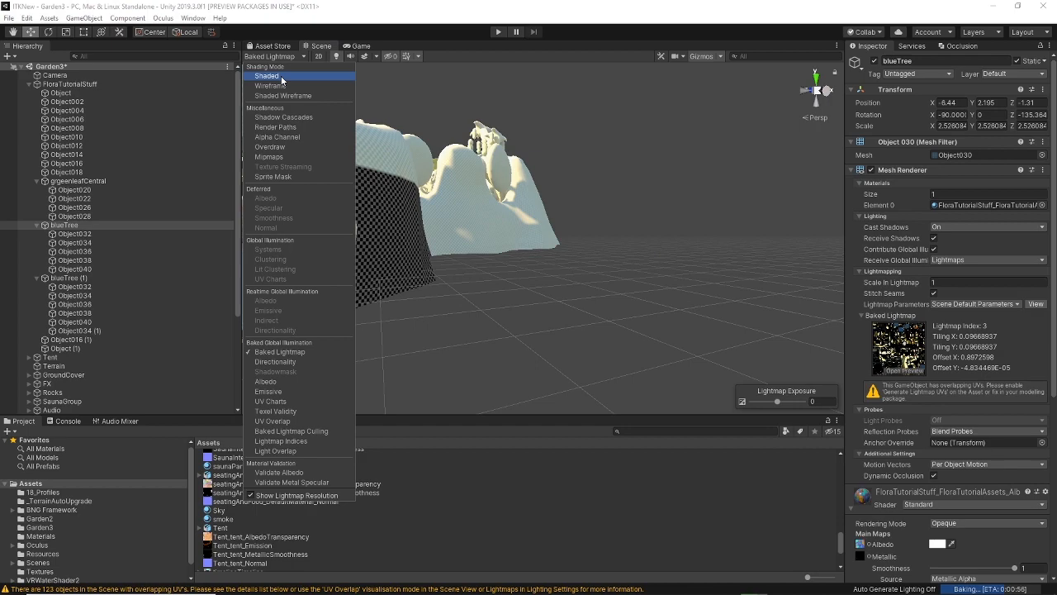
left_click(273, 76)
- Examine the sauna's round doorway and its blue interior in the shaded view
mouse_move(673, 241)
right_mouse_down()
mouse_move(719, 246)
mouse_move(722, 233)
mouse_move(637, 277)
right_mouse_up()
key("w")
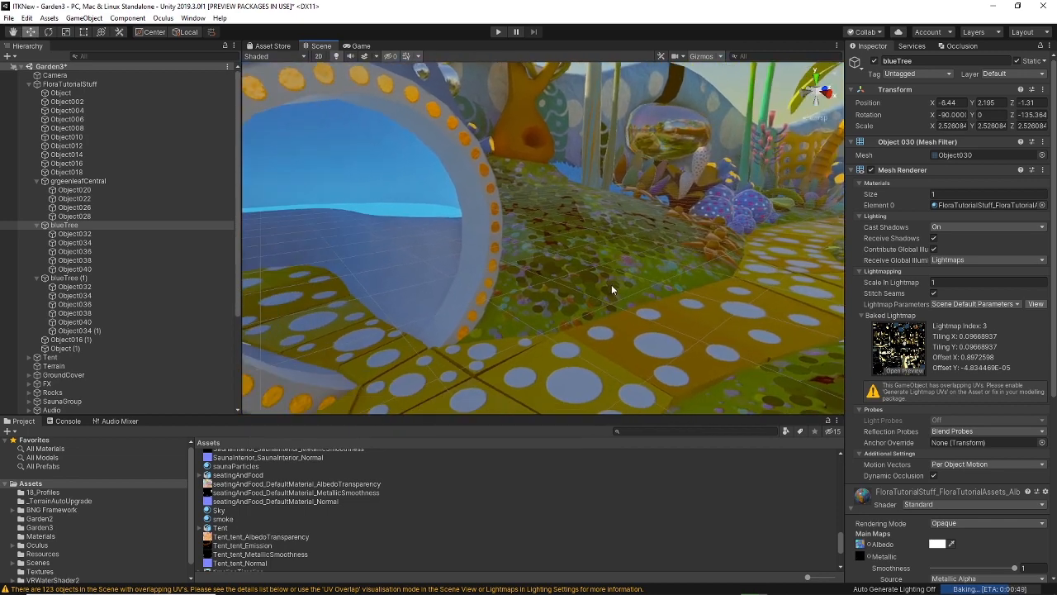
scroll(607, 365, "up", 1)
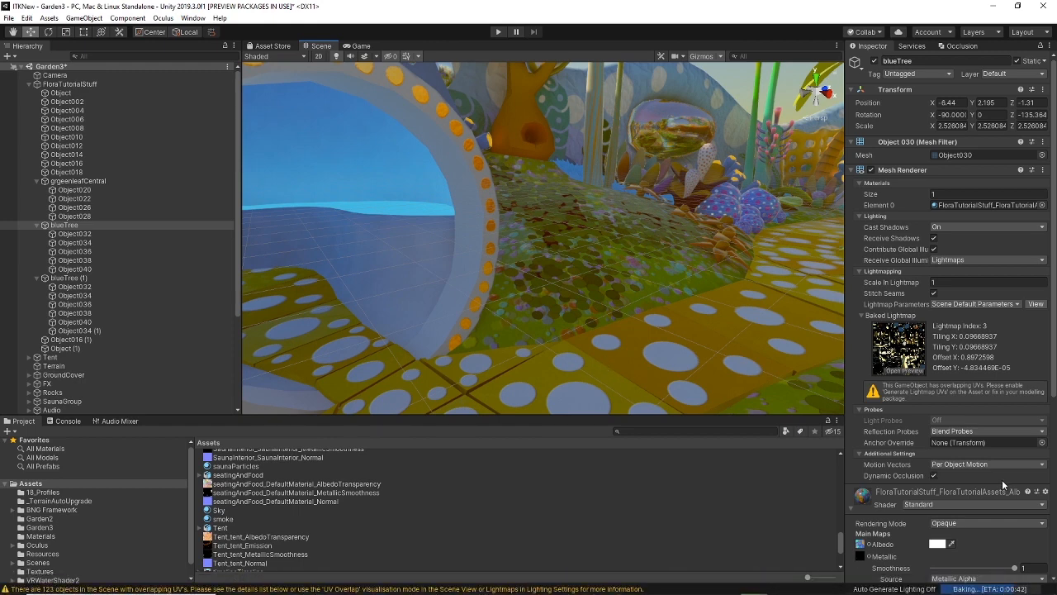
right_click_drag(532, 293, 476, 258)
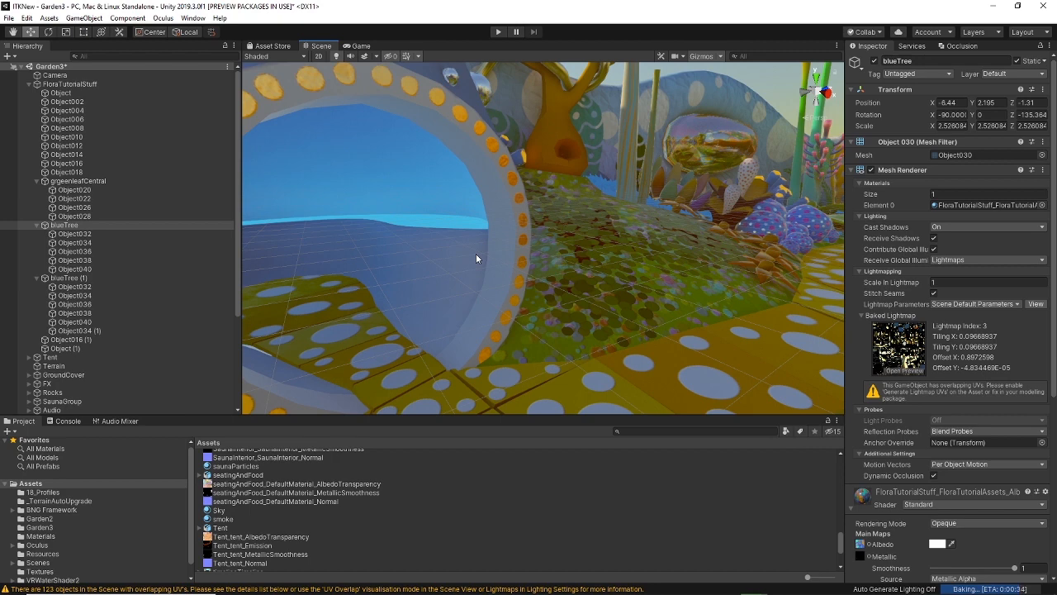
scroll(527, 268, "up", 2)
right_click_drag(528, 268, 417, 240)
scroll(484, 261, "up", 2)
scroll(482, 261, "up", 2)
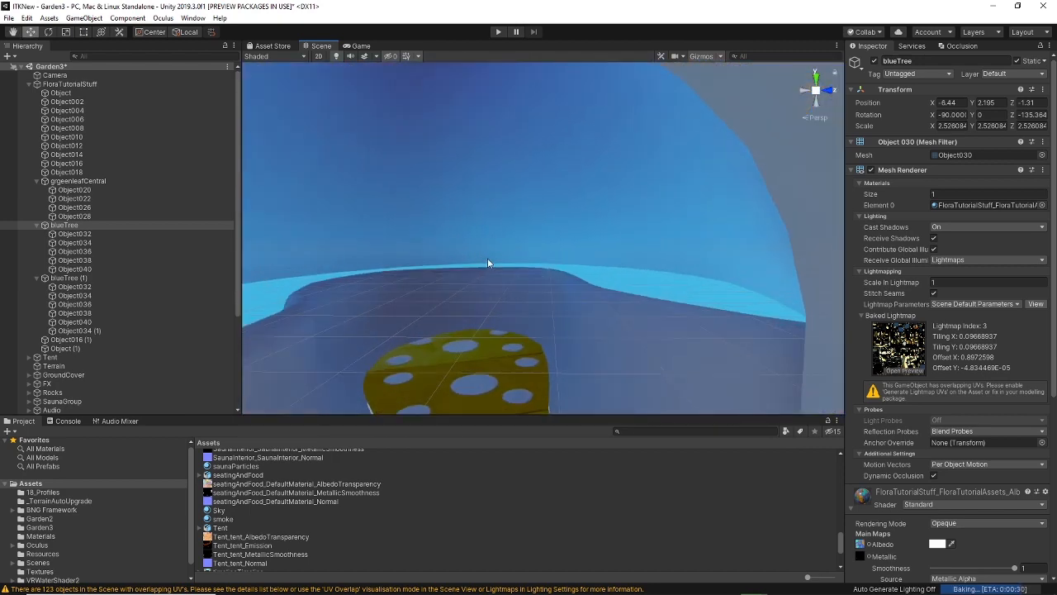
scroll(496, 265, "up", 1)
- Select the SaunaInterior, ground and path objects in turn and expand the path's material settings
left_click(662, 284)
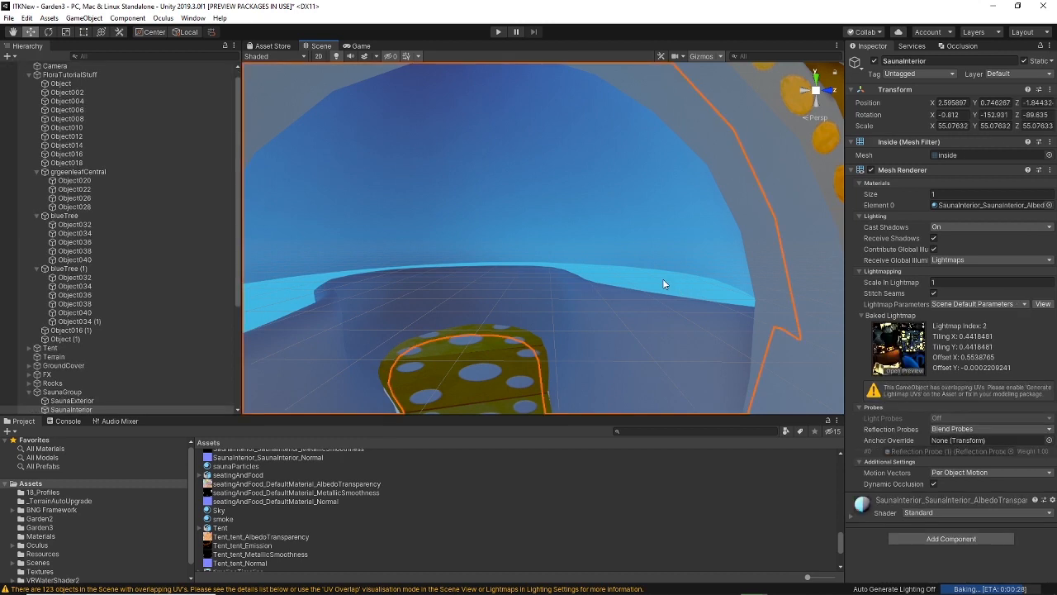
left_click(662, 279)
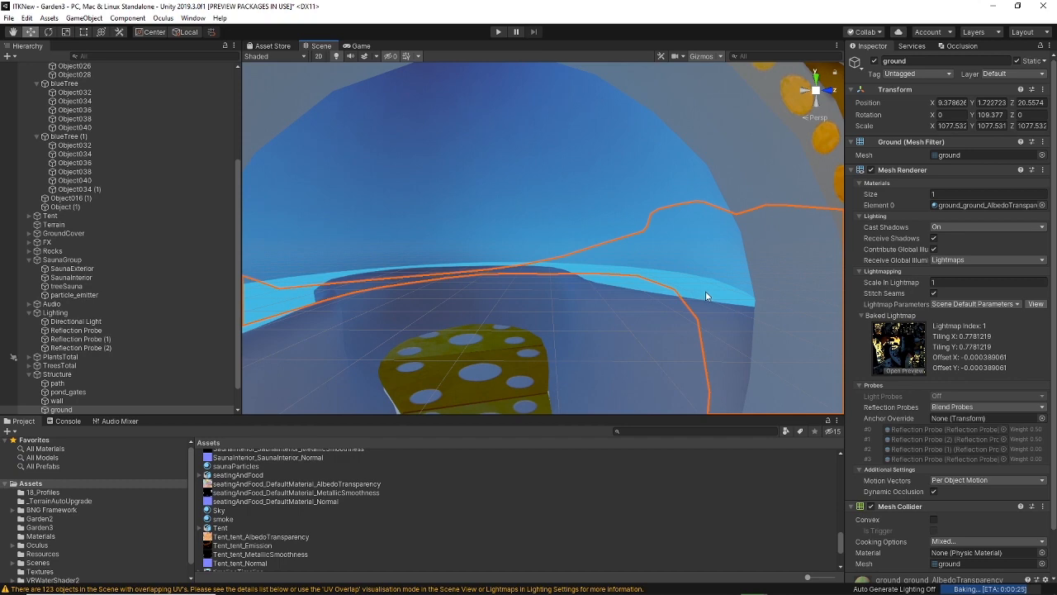
left_click(541, 299)
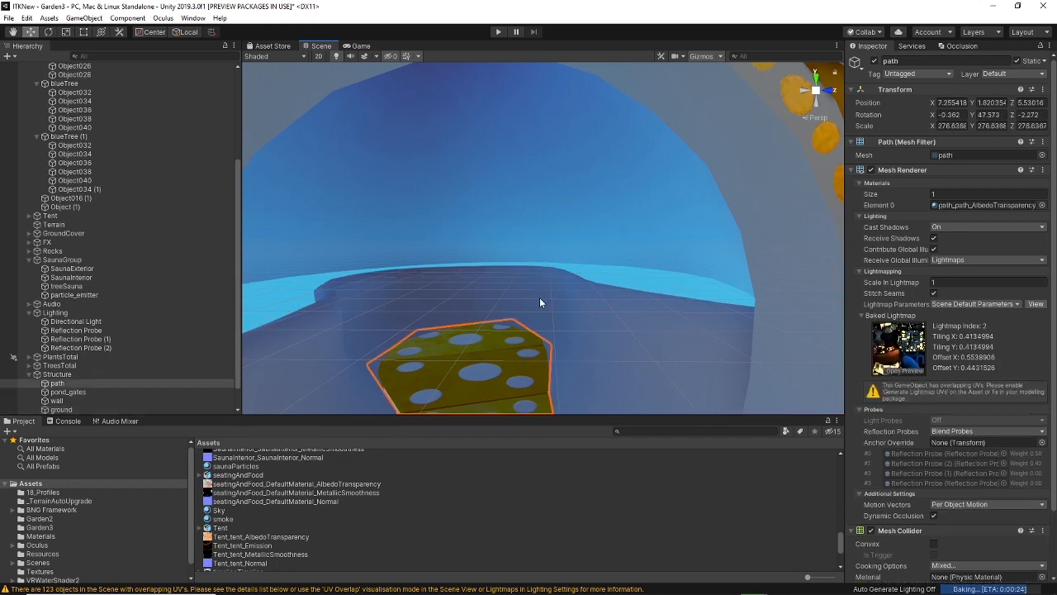
scroll(545, 299, "down", 3)
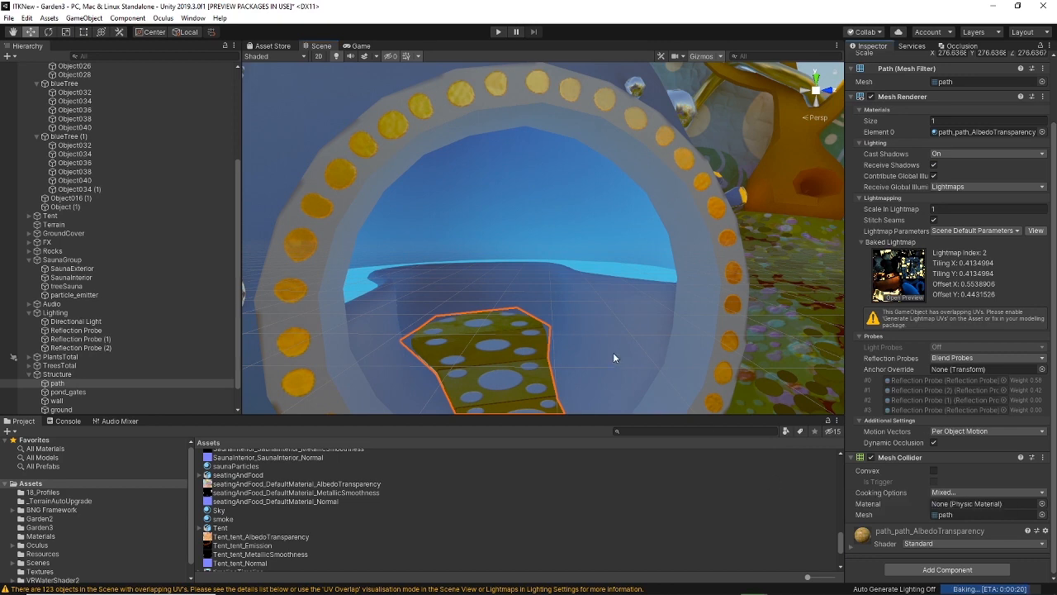
right_click_drag(516, 263, 534, 280)
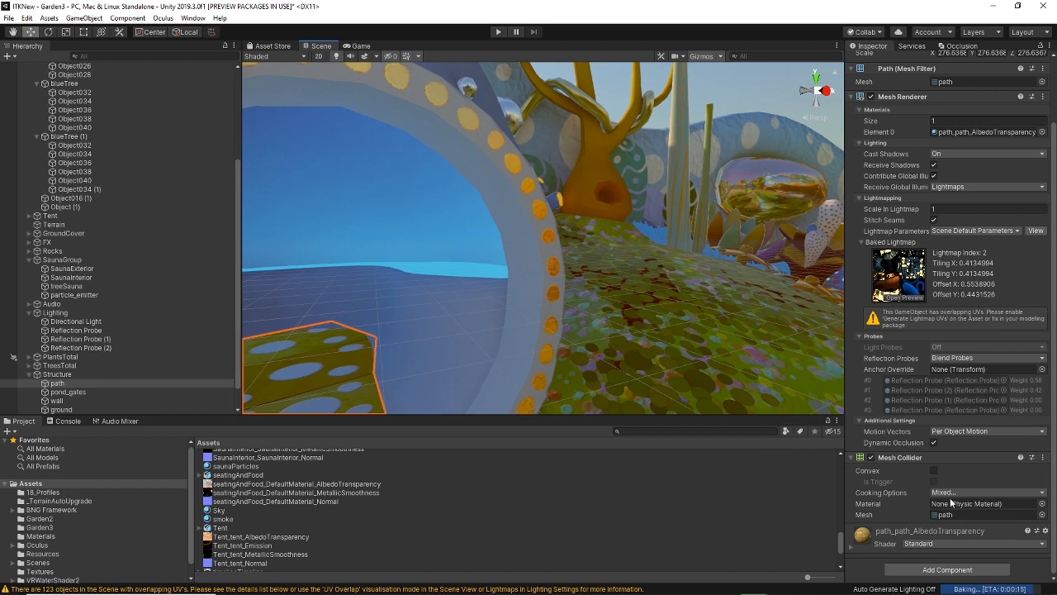
left_click(852, 550)
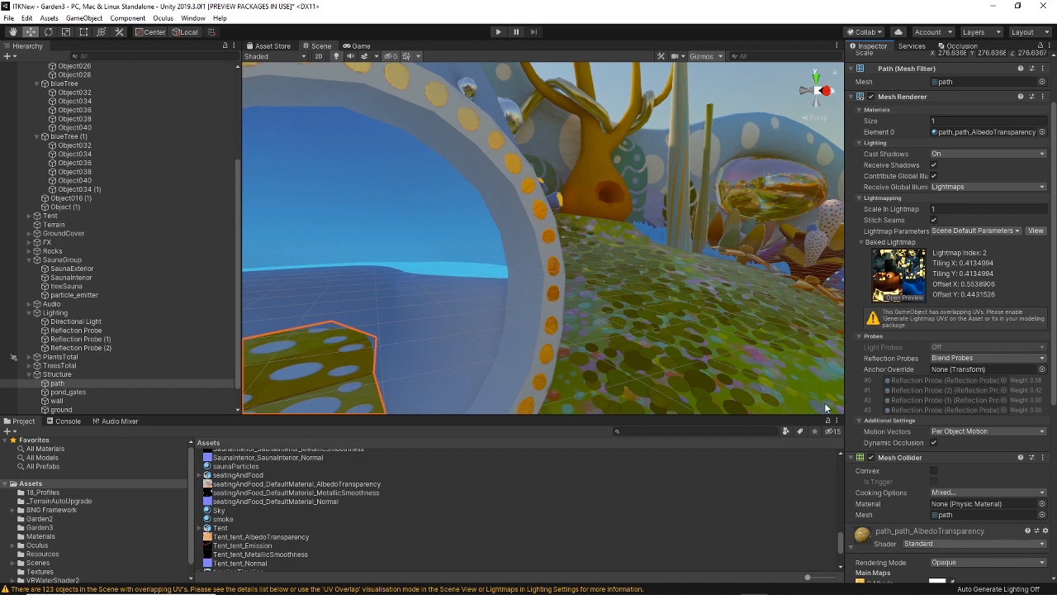
- Select the wall object from inside the sauna and review its material settings
right_click_drag(672, 263, 604, 269)
scroll(604, 270, "up", 3)
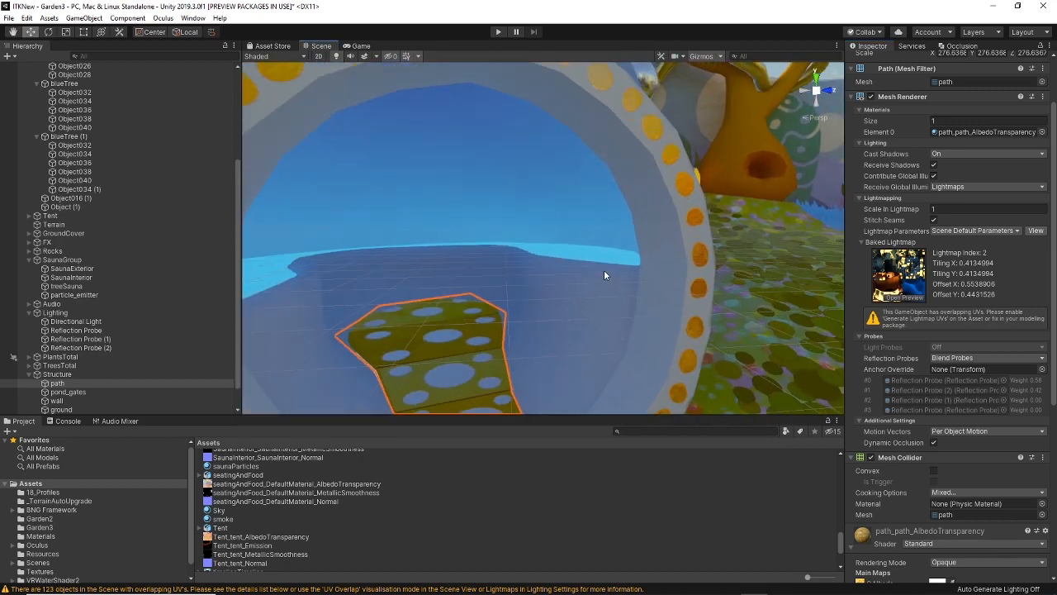
scroll(625, 271, "up", 6)
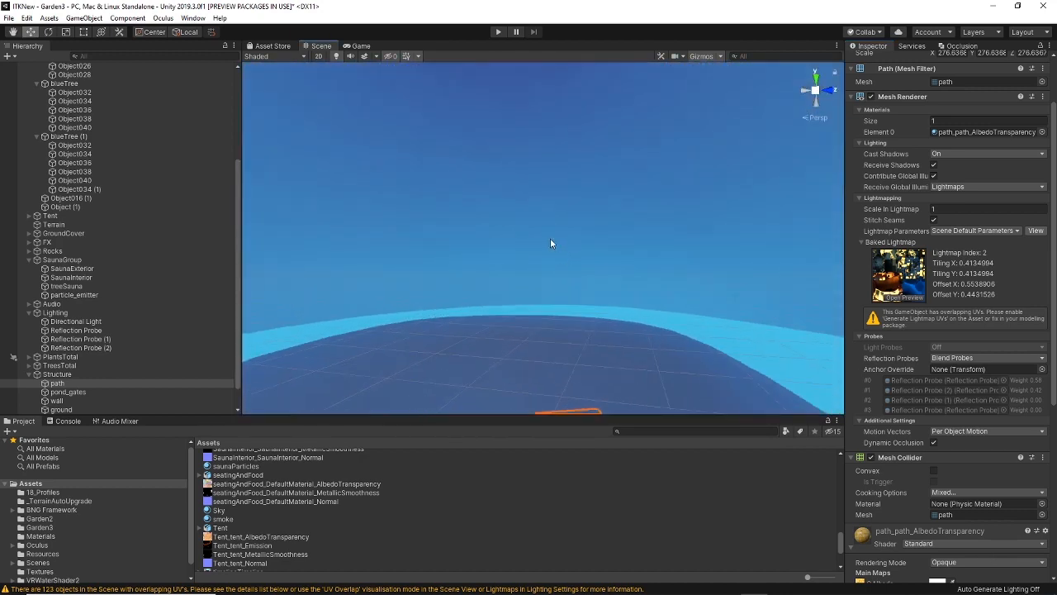
left_click(626, 279)
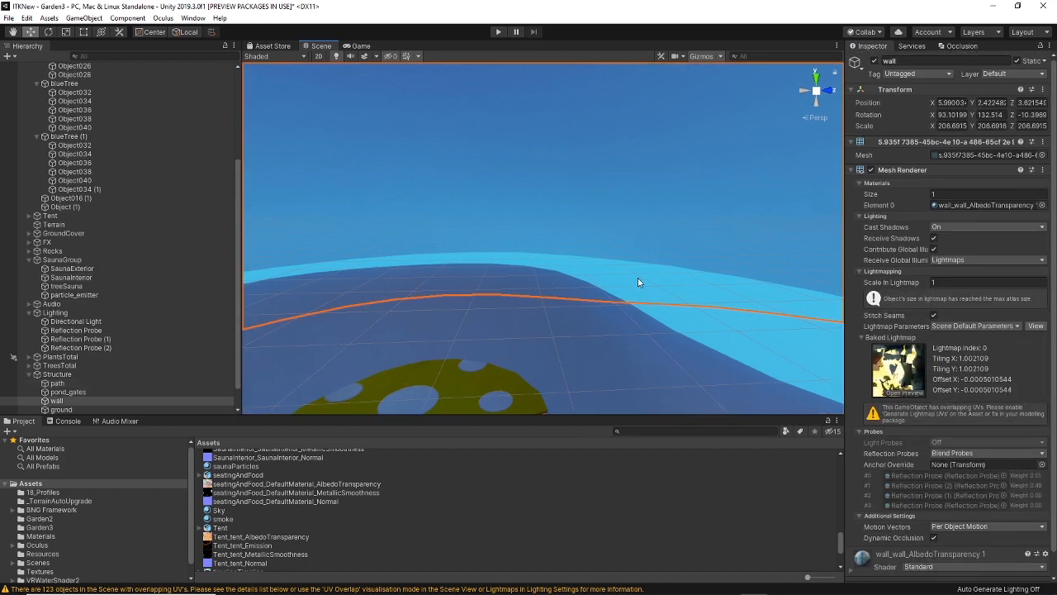
scroll(956, 438, "down", 1)
scroll(925, 444, "down", 4)
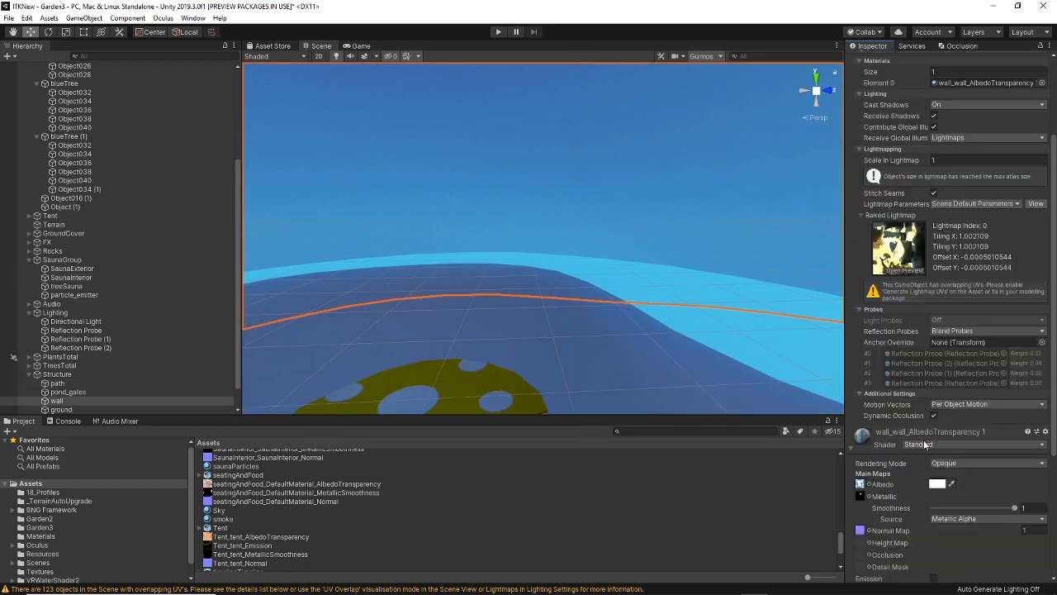
scroll(925, 445, "down", 3)
- Select SaunaInterior, expand its material and check the emission's Global Illumination options, leaving Baked selected
left_click(702, 284)
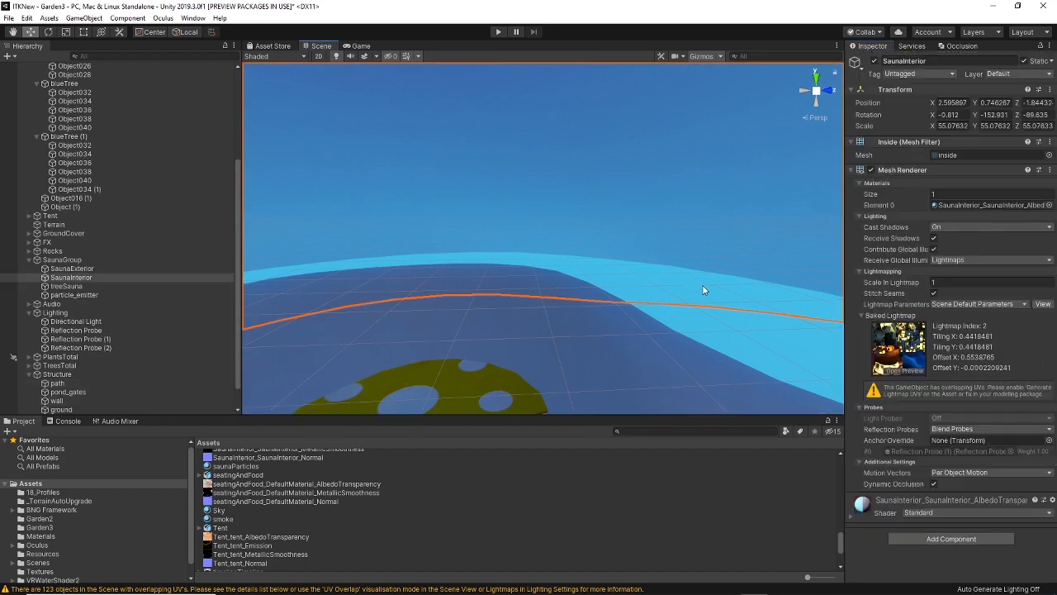
left_click(852, 516)
scroll(936, 435, "down", 5)
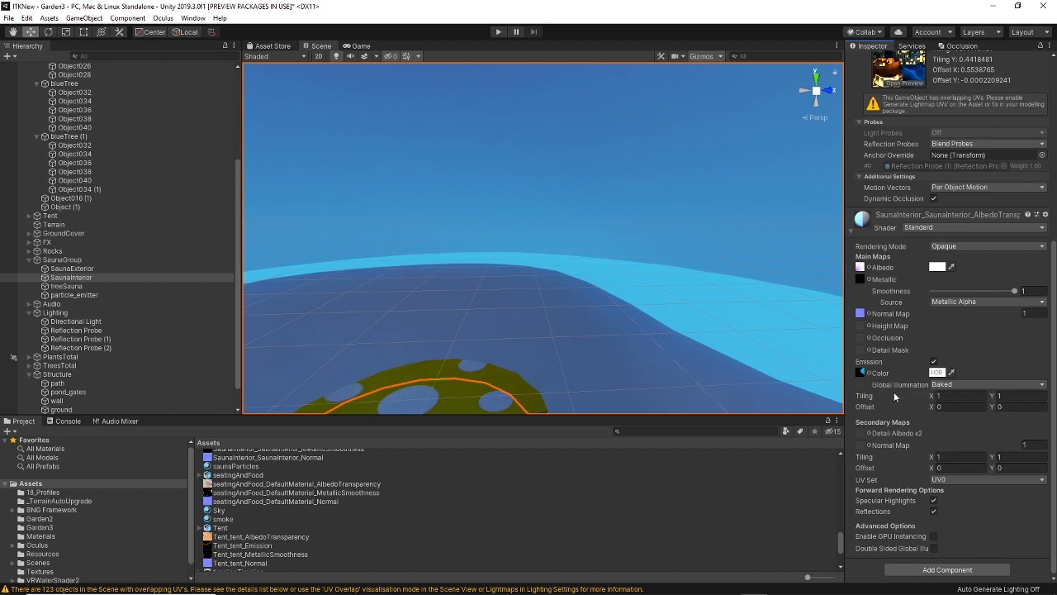
left_click(944, 385)
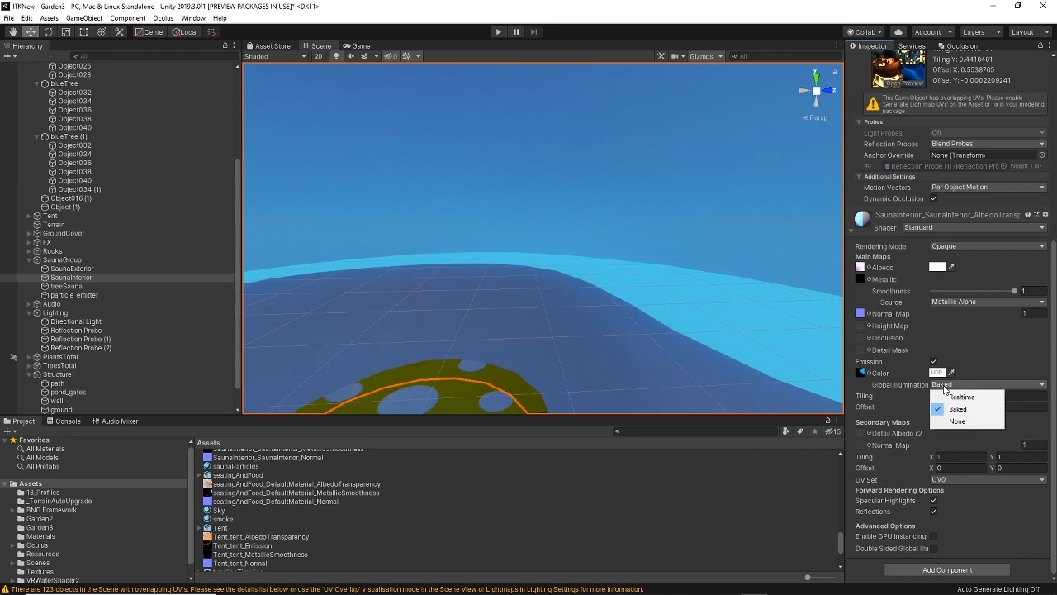
left_click(945, 389)
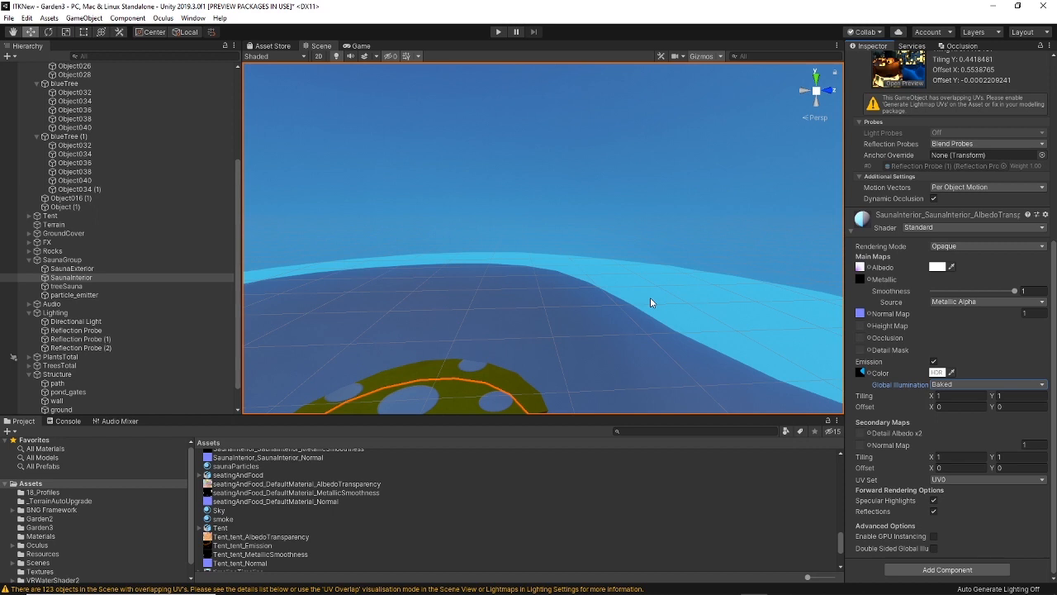
scroll(628, 297, "down", 5)
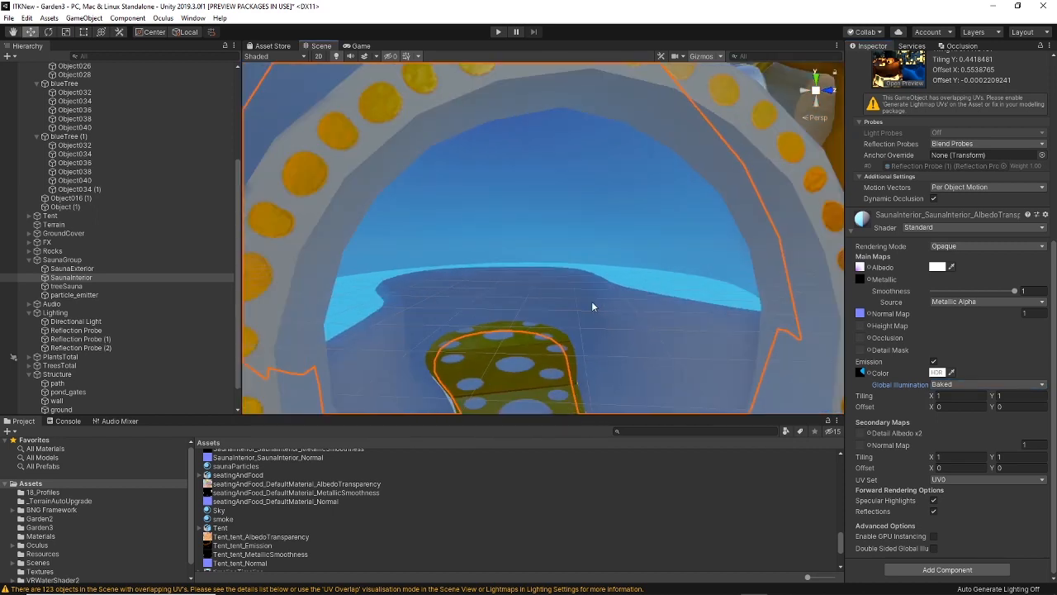
- Switch the scene view to Baked Lightmap and examine the baked light in the sauna interior and the garden
left_click_drag(569, 295, 402, 179, "alt")
left_click(273, 55)
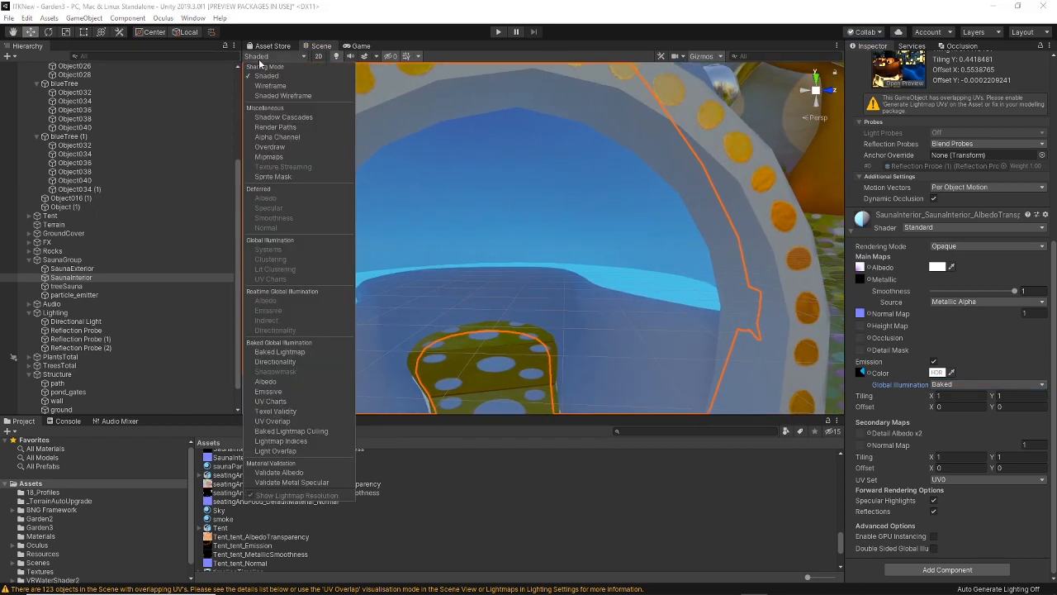
left_click(280, 352)
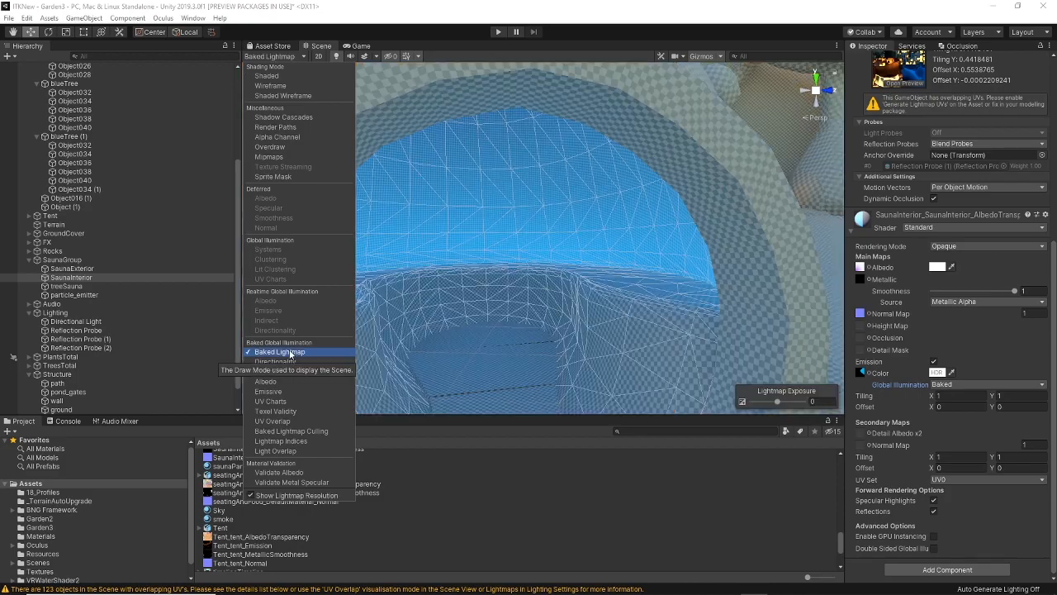
left_click(537, 329)
left_click_drag(528, 328, 515, 290, "alt")
mouse_move(515, 289)
middle_mouse_down()
mouse_move(537, 311)
mouse_move(511, 259)
mouse_move(501, 326)
middle_mouse_up()
right_click_drag(501, 325, 690, 296)
mouse_move(597, 324)
right_mouse_down()
mouse_move(670, 330)
mouse_move(577, 309)
right_mouse_up()
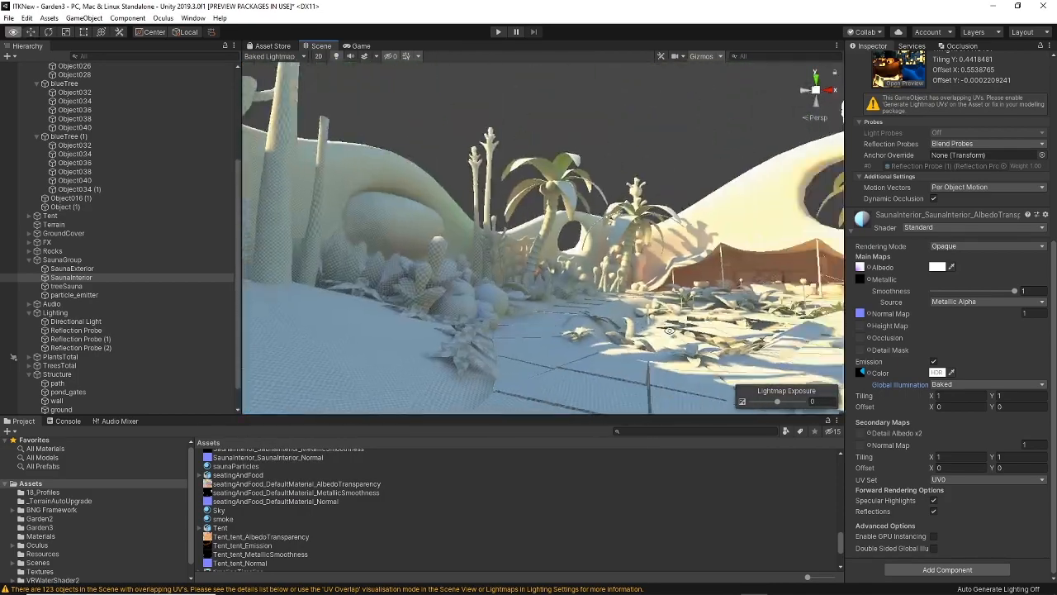
- Return the scene view to Shaded and look across the pond towards the tent
left_click(271, 57)
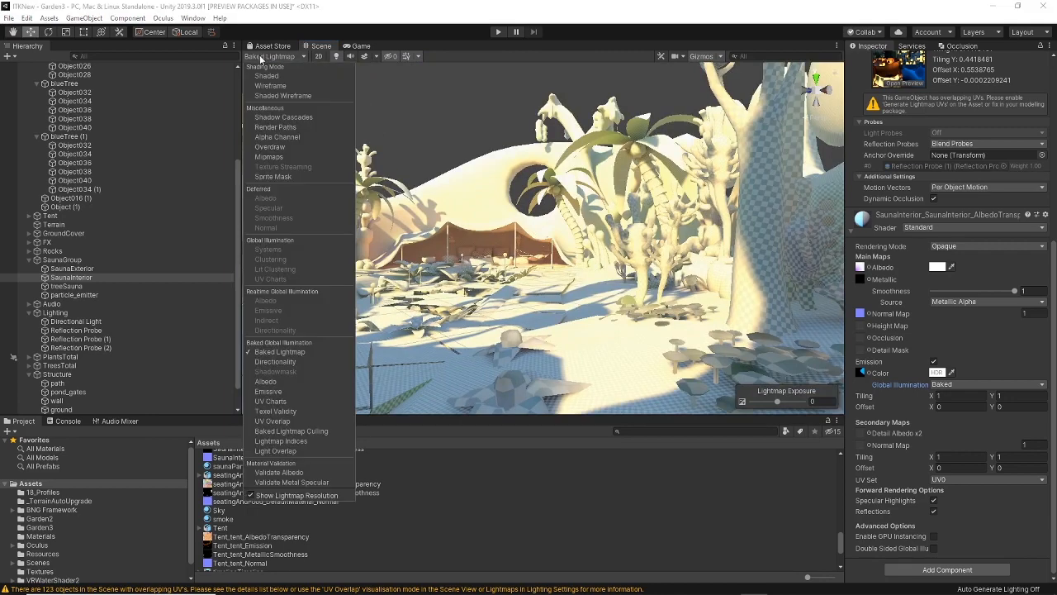
left_click(271, 76)
mouse_move(628, 248)
right_mouse_down()
mouse_move(564, 248)
mouse_move(612, 271)
mouse_move(689, 270)
right_mouse_up()
middle_click_drag(689, 270, 657, 336)
- Collapse the FloraTutorialStuff, SaunaGroup, Lighting and Structure groups in the hierarchy
scroll(45, 188, "up", 5)
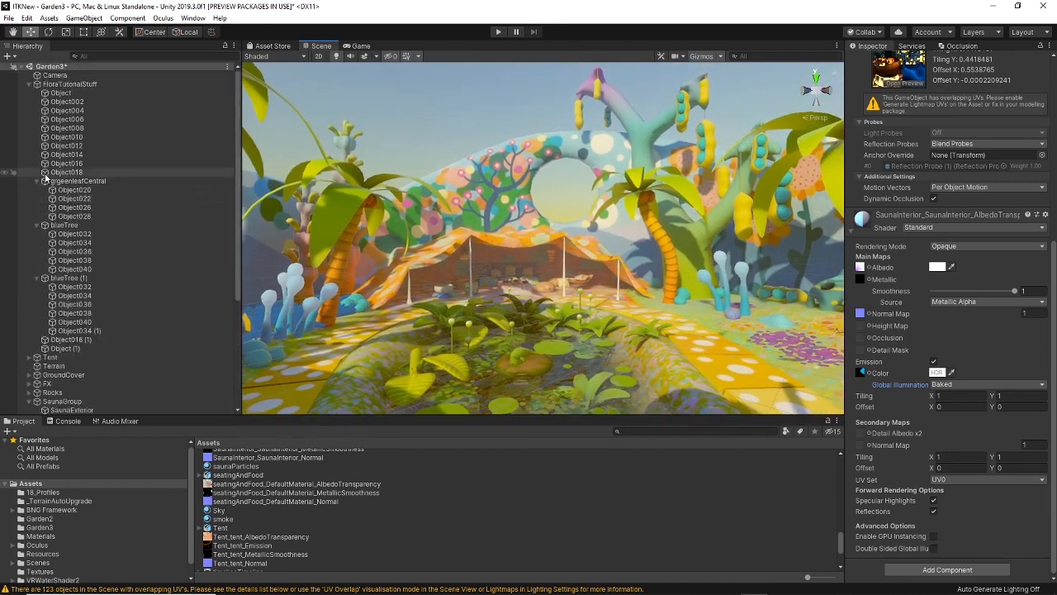
left_click(29, 85)
left_click(29, 136)
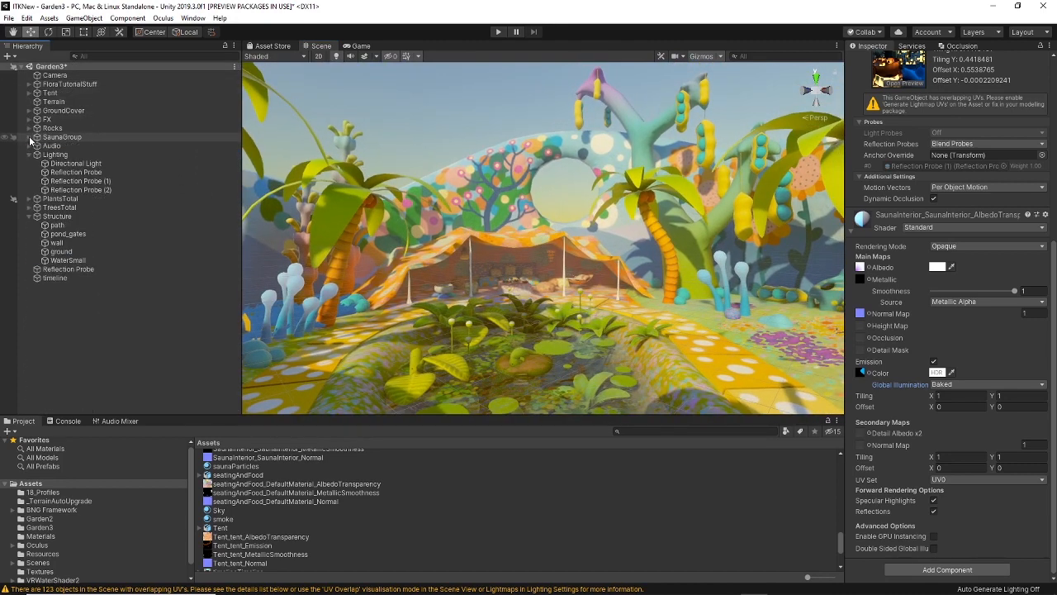
left_click(29, 155)
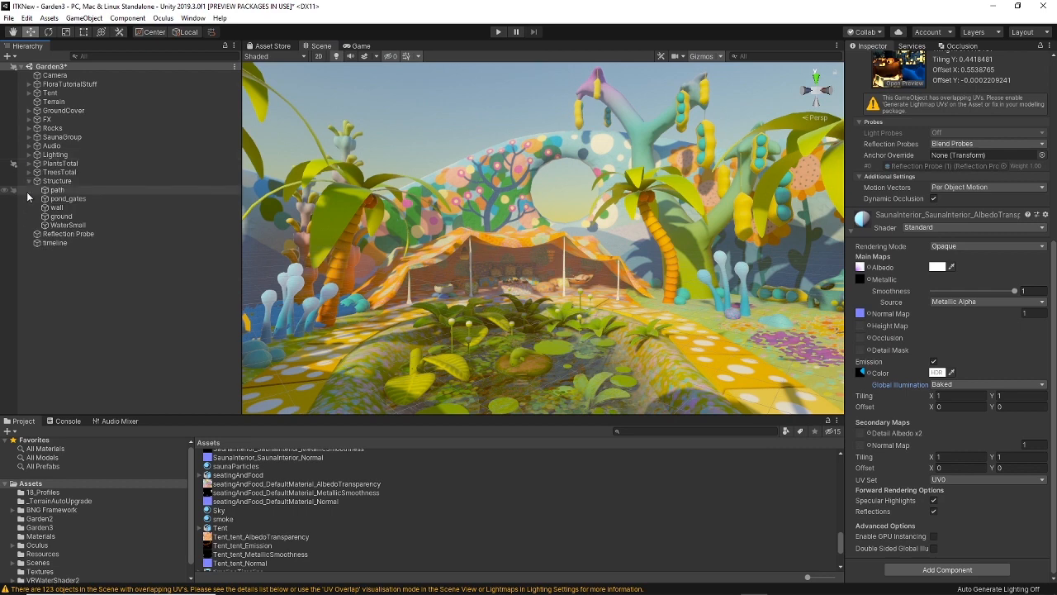
left_click(28, 183)
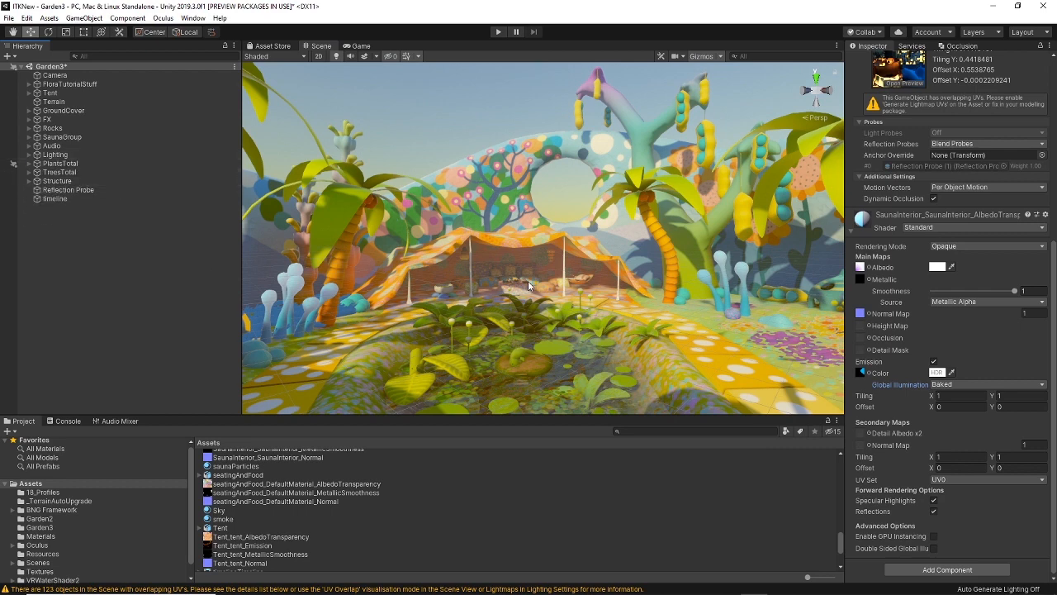
- Search the hierarchy for "pos", select the Post-process Volume and clear the search
scroll(574, 274, "up", 3)
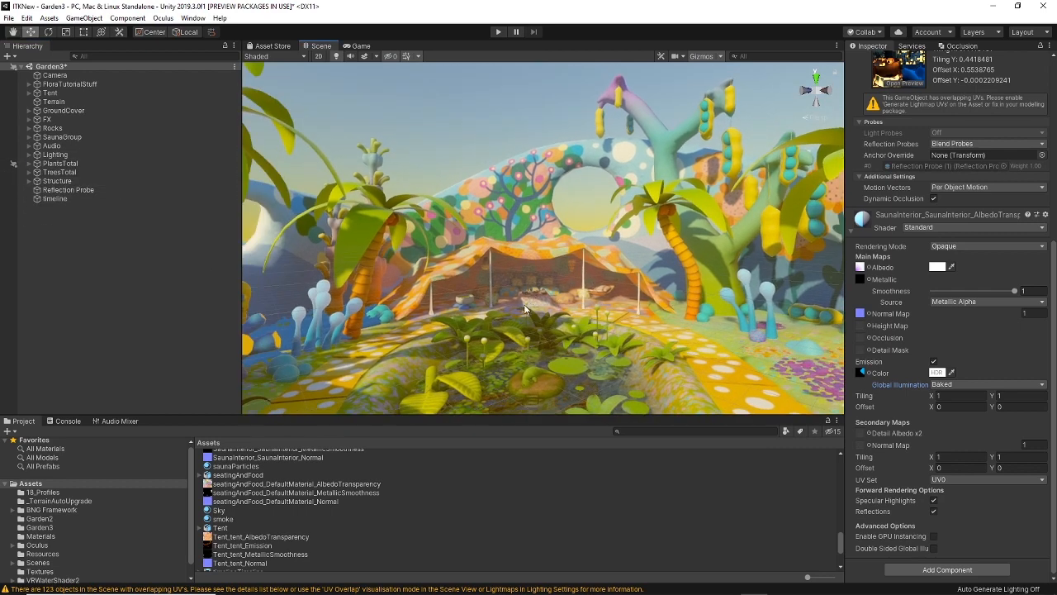
left_click_drag(579, 304, 521, 308, "alt")
left_click(132, 56)
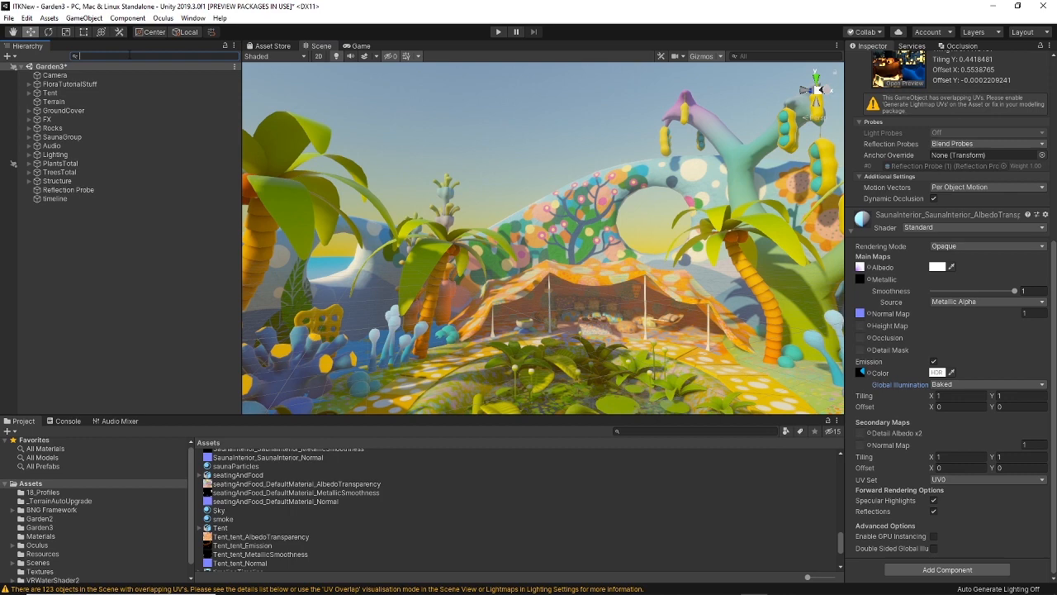
type("pos")
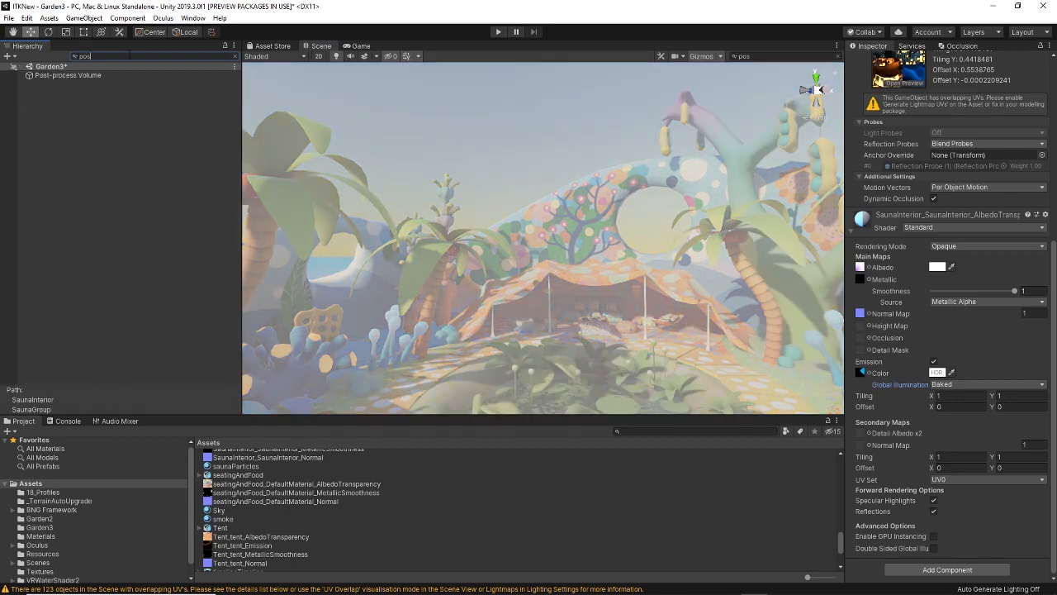
left_click(92, 76)
left_click(235, 57)
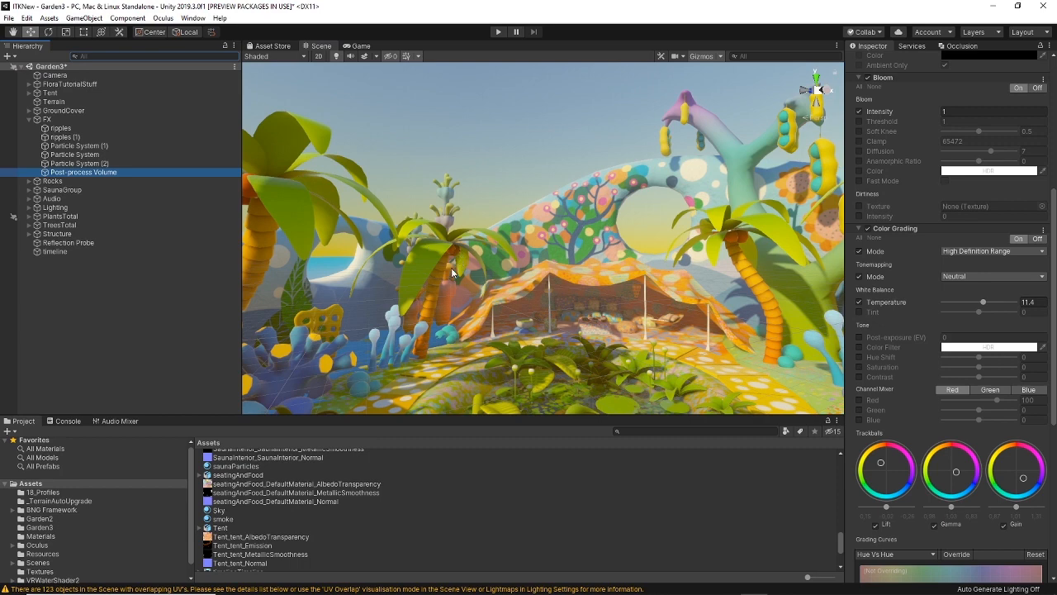
- Look up the Post-process Volume entry among the creatable 3D objects without adding one
left_click(10, 56)
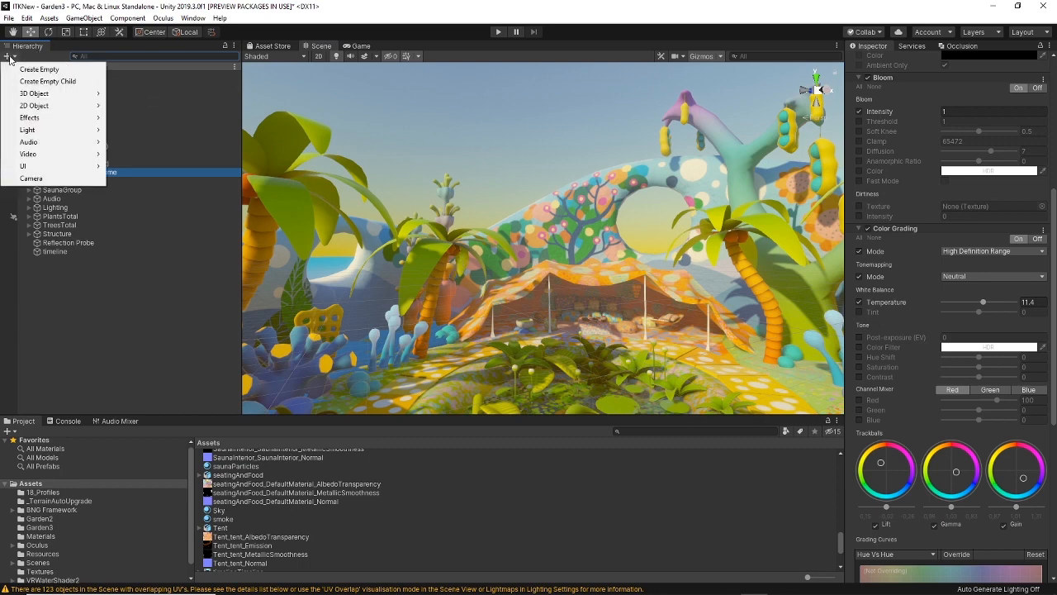
mouse_move(46, 99)
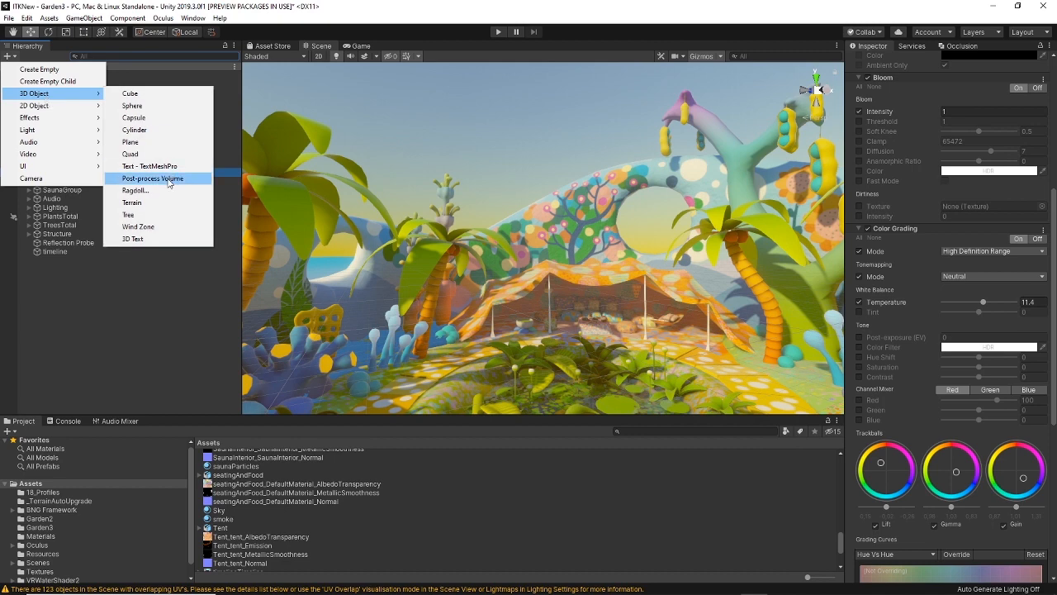
left_click(433, 6)
- Review the Post-process Volume's global setting, layer choices and color grading, keeping its layer as Restricted
scroll(920, 318, "up", 5)
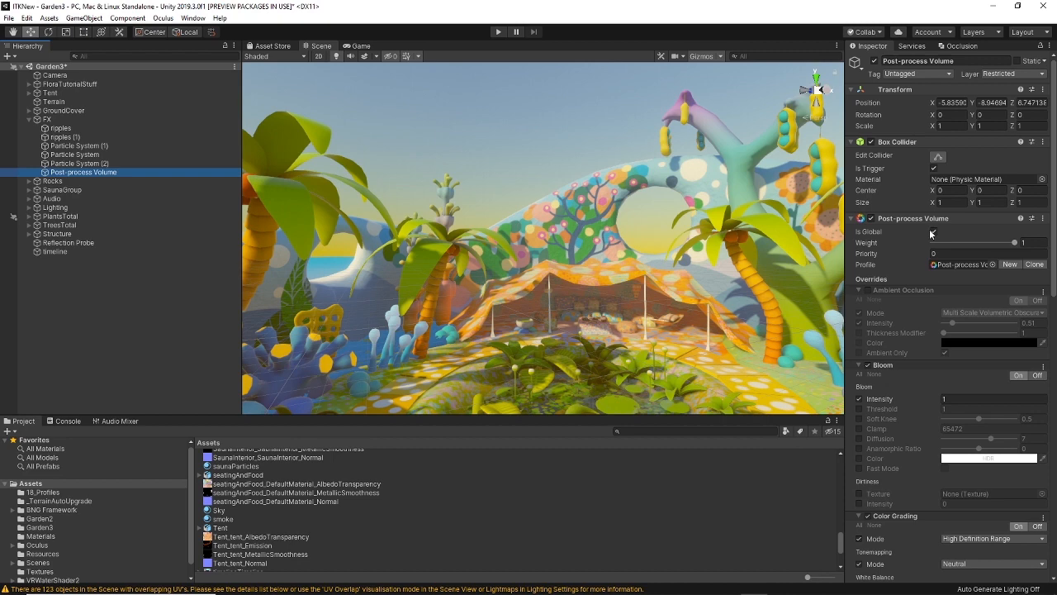
left_click(1003, 74)
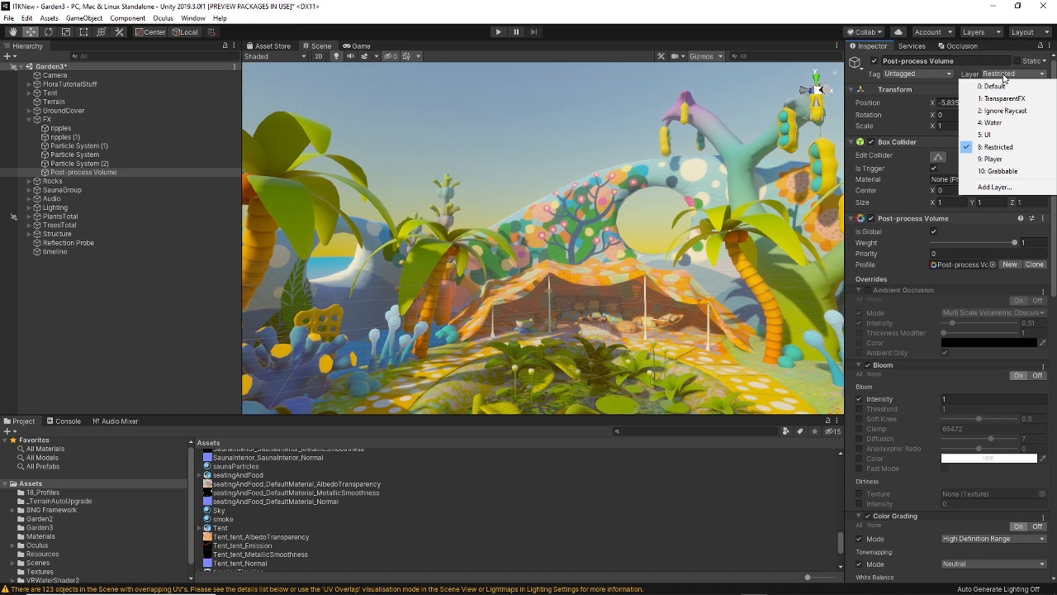
left_click(999, 147)
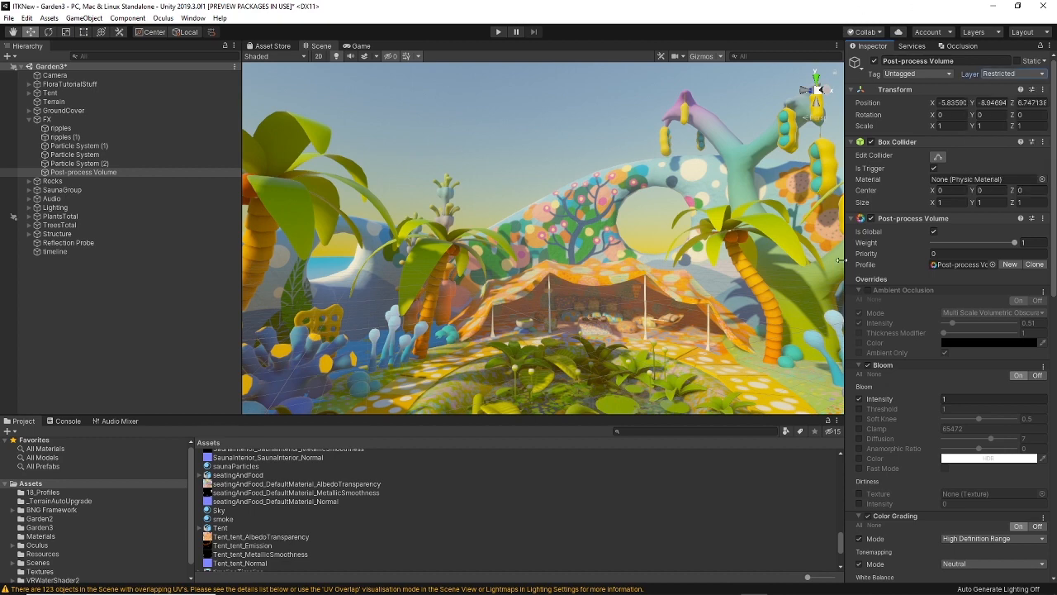
left_click(1005, 74)
left_click(915, 5)
scroll(997, 397, "down", 10)
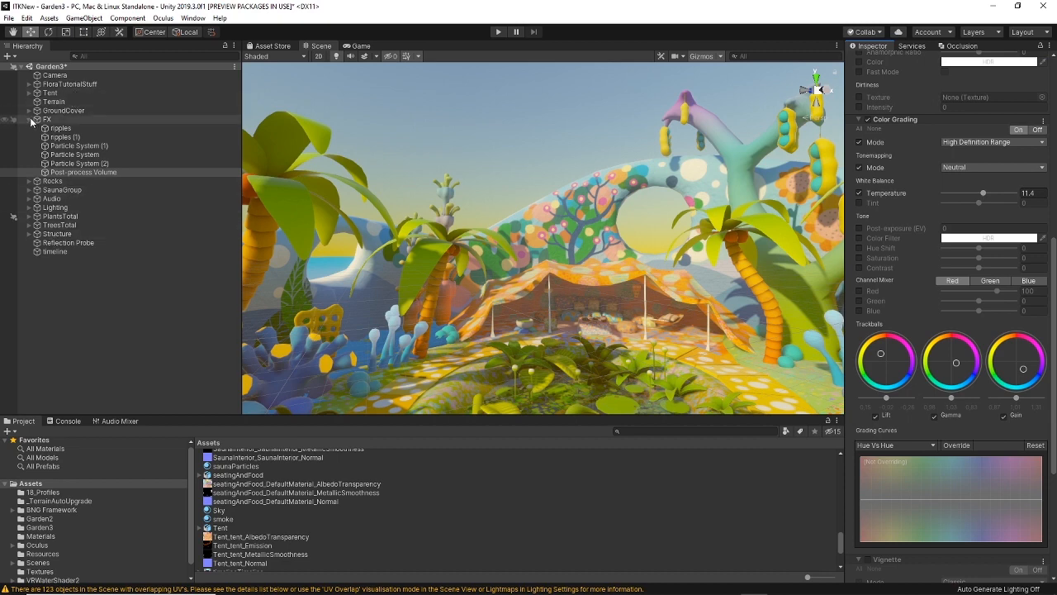
- Select the Camera and check its Post-process Layer's layer choices, keeping Restricted
left_click(51, 76)
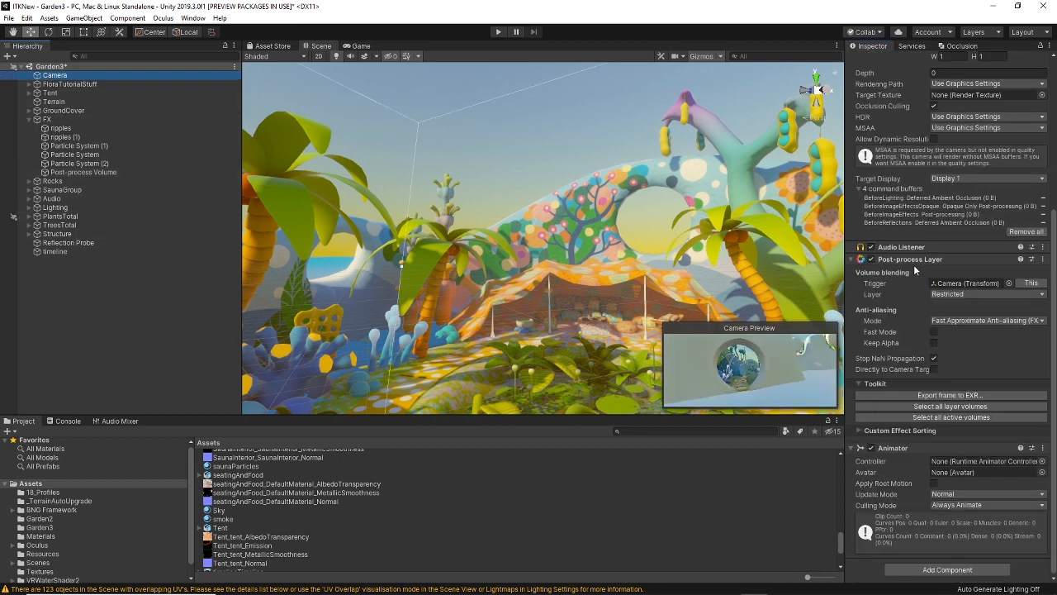
left_click(965, 296)
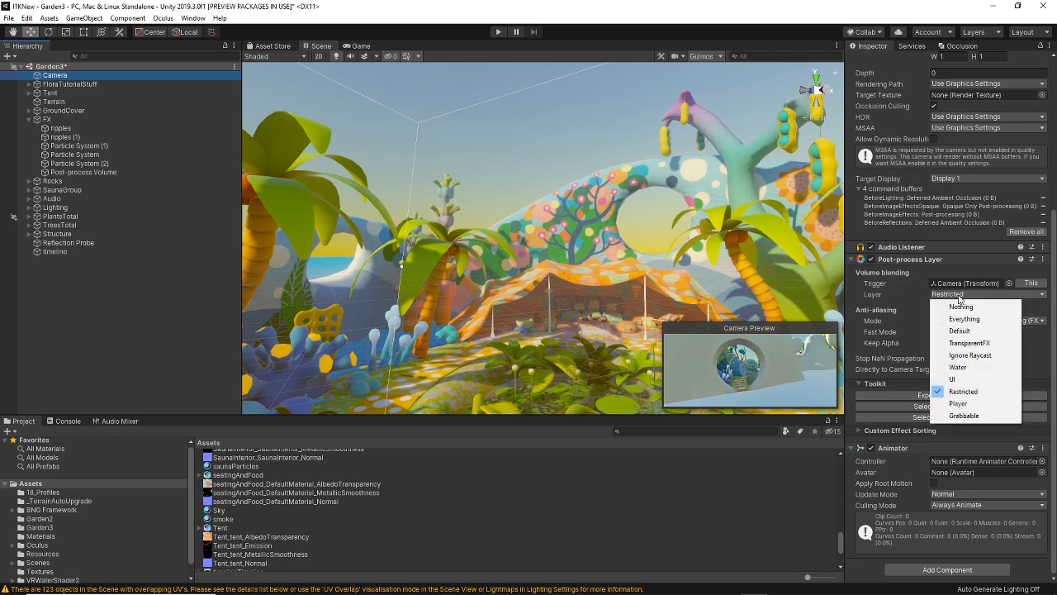
left_click(959, 299)
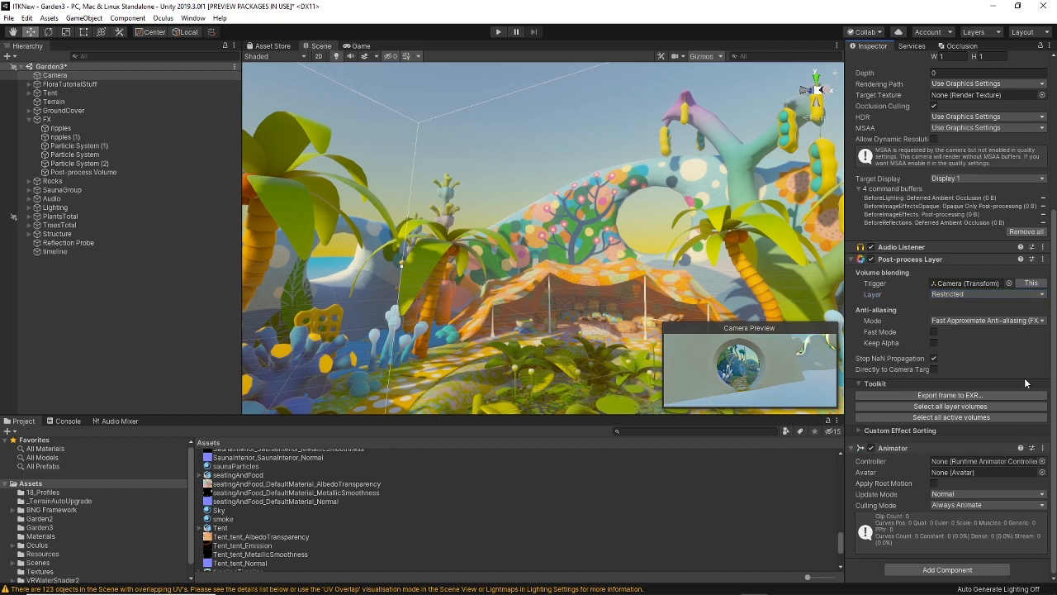
- Select the Post-process Volume again and review its Ambient Occlusion, Bloom and Color Grading overrides
left_click(99, 173)
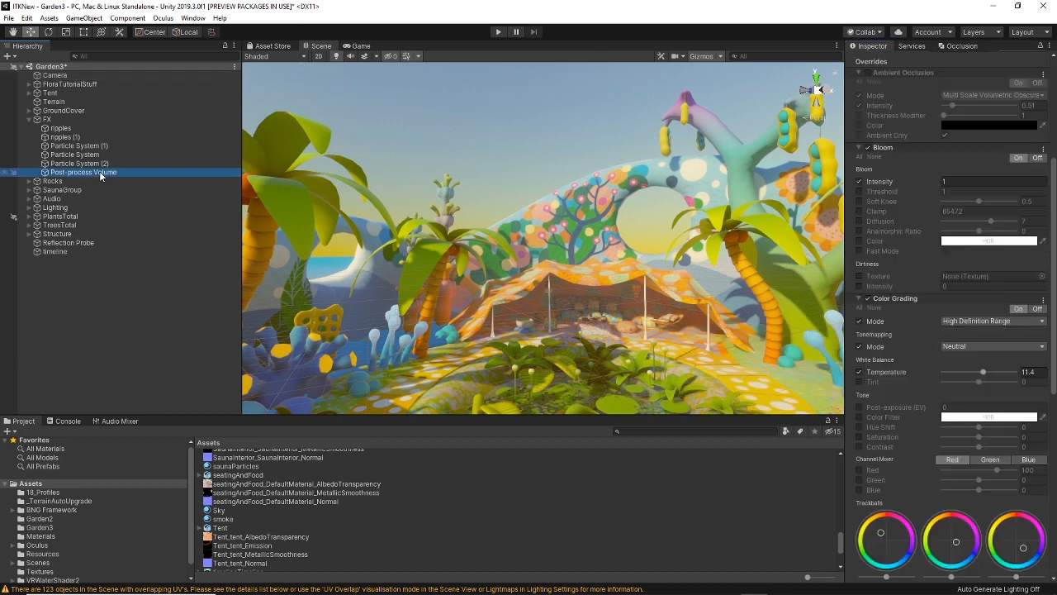
scroll(908, 314, "up", 4)
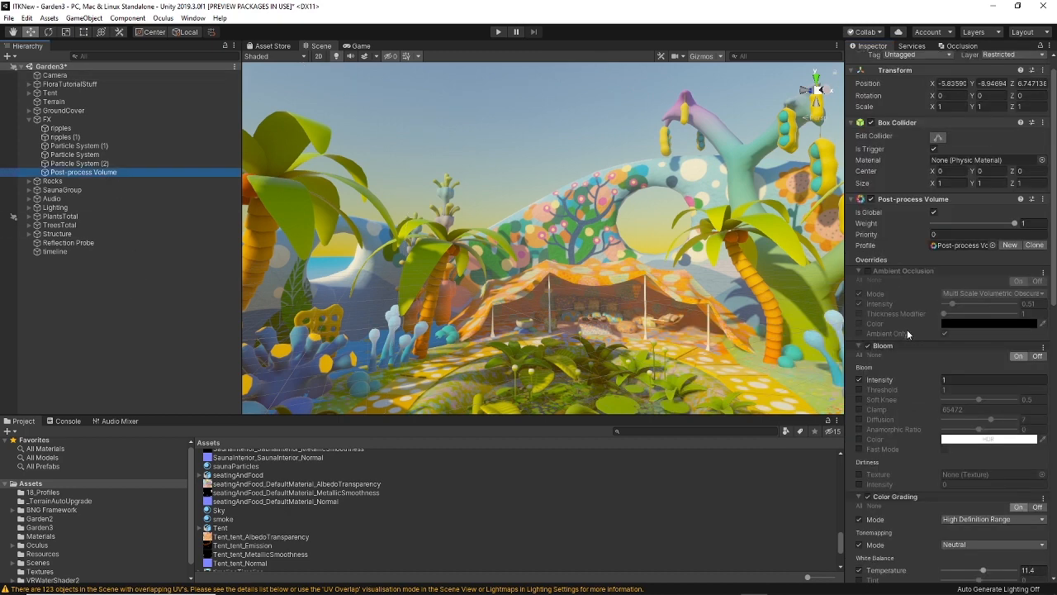
scroll(908, 333, "down", 3)
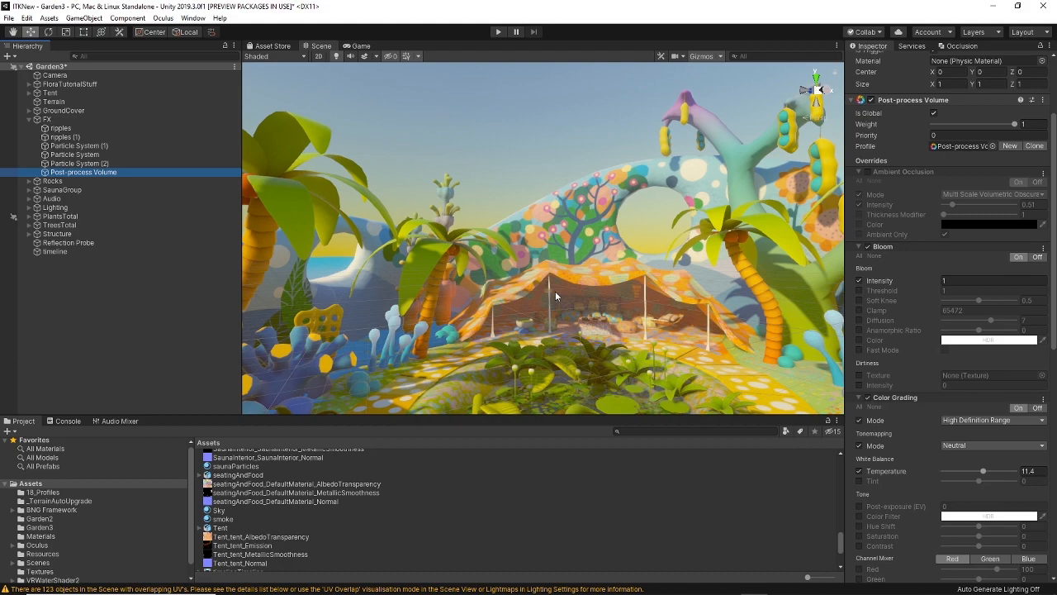
- Examine the garden from several angles and compare it with the Ambient Occlusion override toggled on and back off
right_click_drag(503, 266, 578, 285)
middle_click_drag(578, 285, 605, 285)
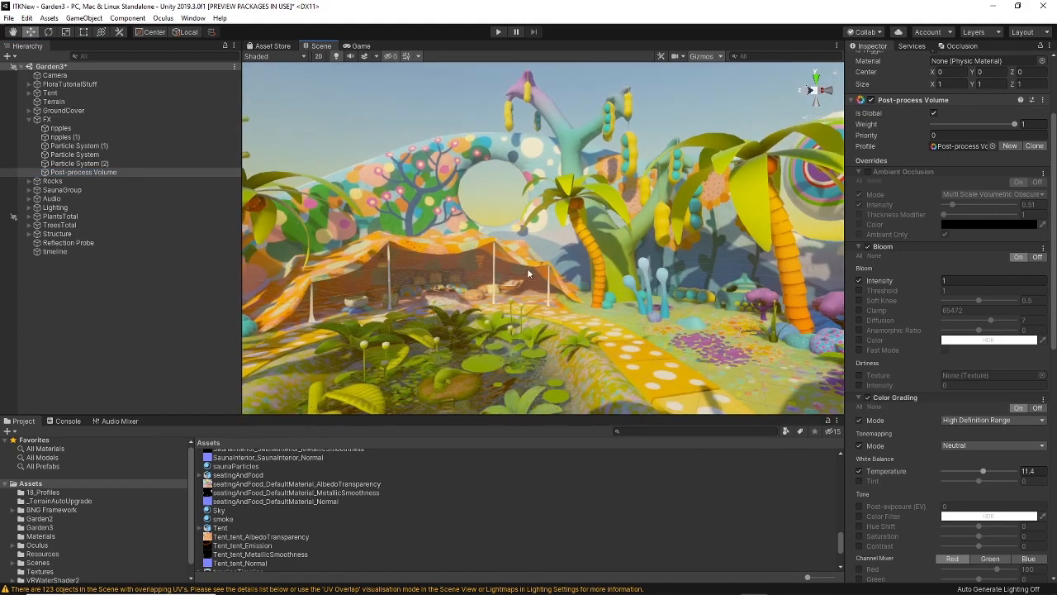
right_click_drag(604, 284, 643, 304)
middle_click_drag(642, 304, 601, 328)
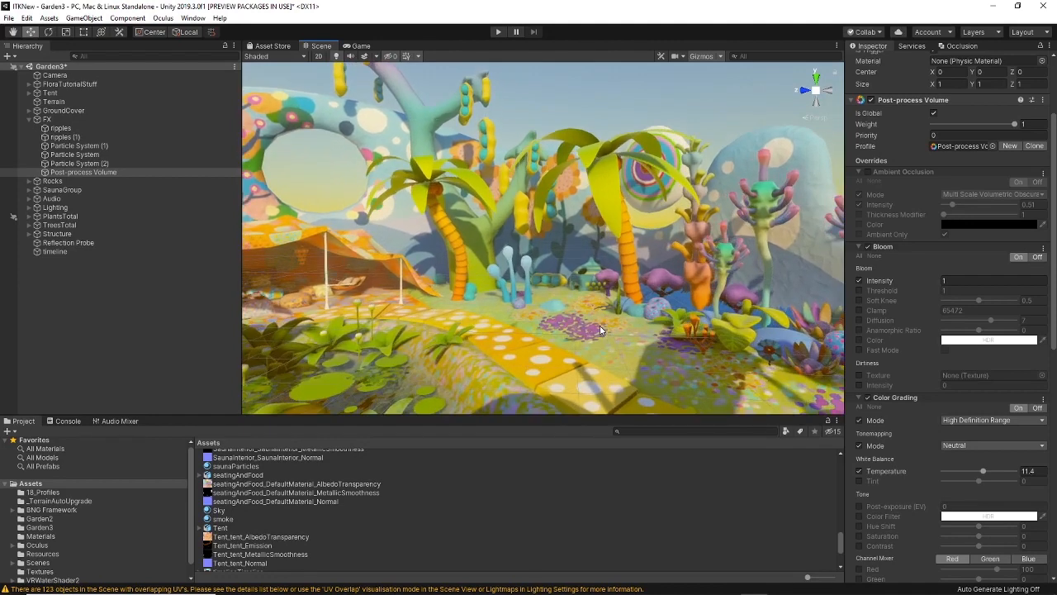
scroll(600, 330, "down", 3)
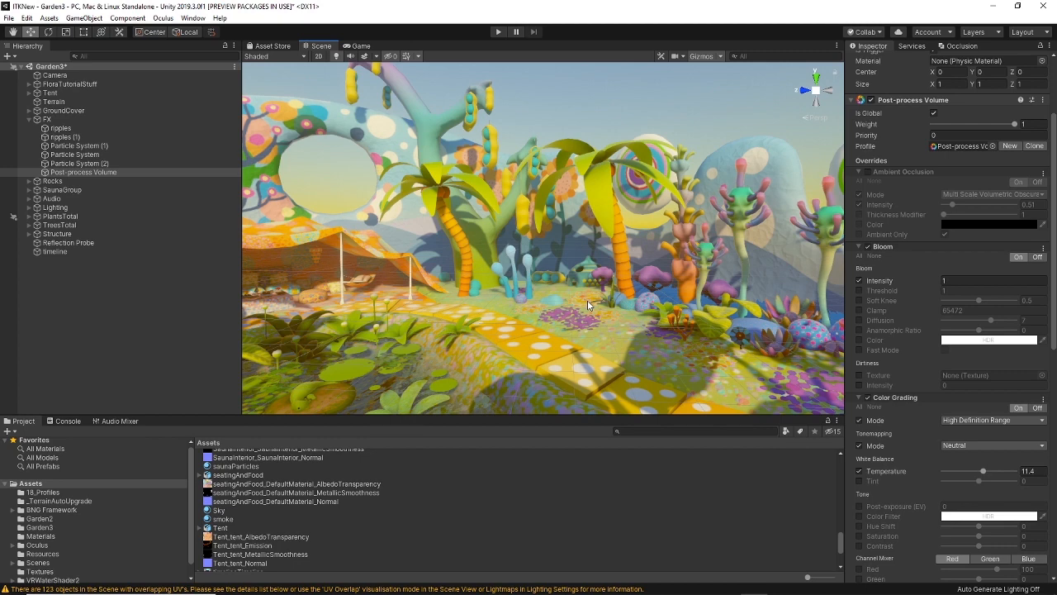
right_click_drag(632, 278, 570, 326)
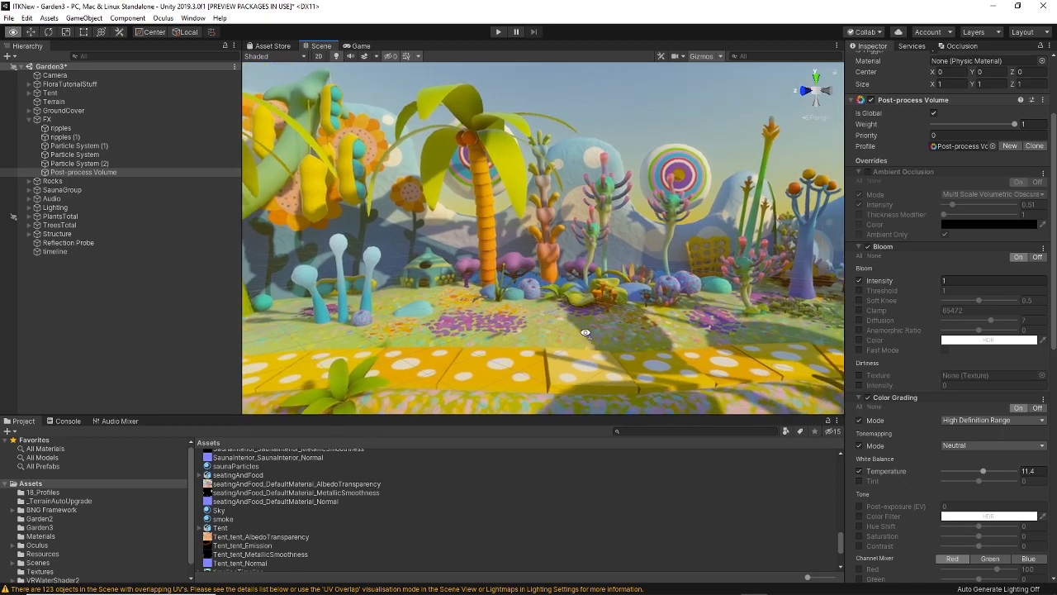
left_click(868, 172)
left_click(868, 172)
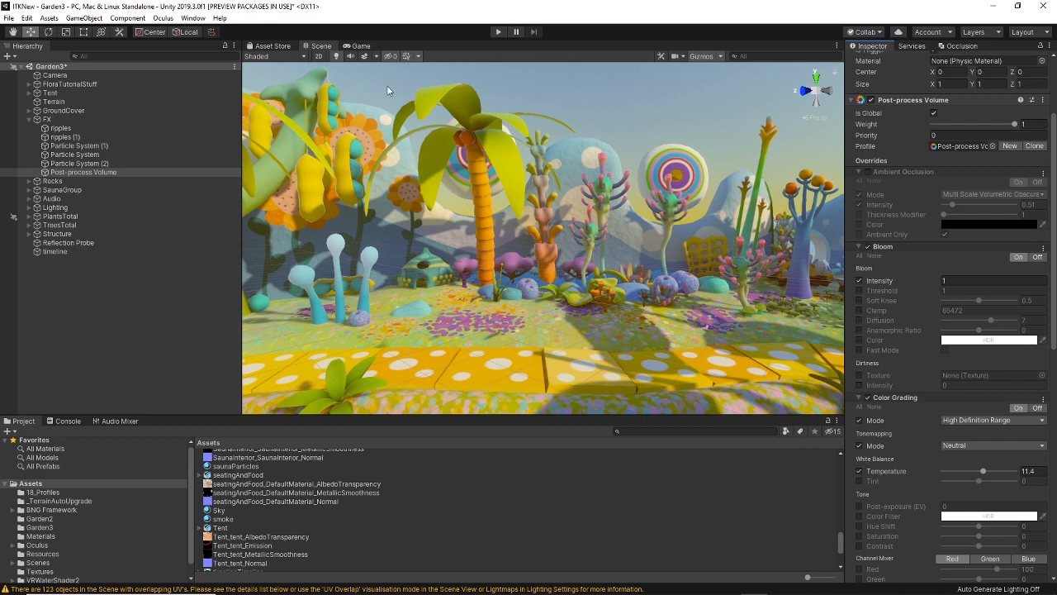
- Check the scene view's effect visibility options and inspect the Camera's settings
left_click(375, 56)
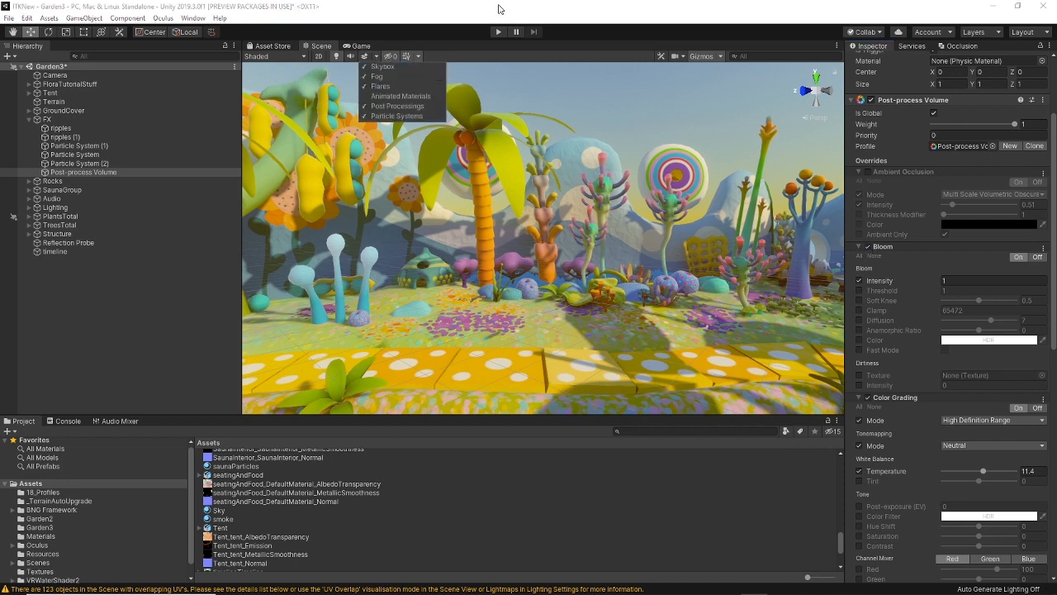
left_click(55, 76)
right_click_drag(539, 218, 569, 242)
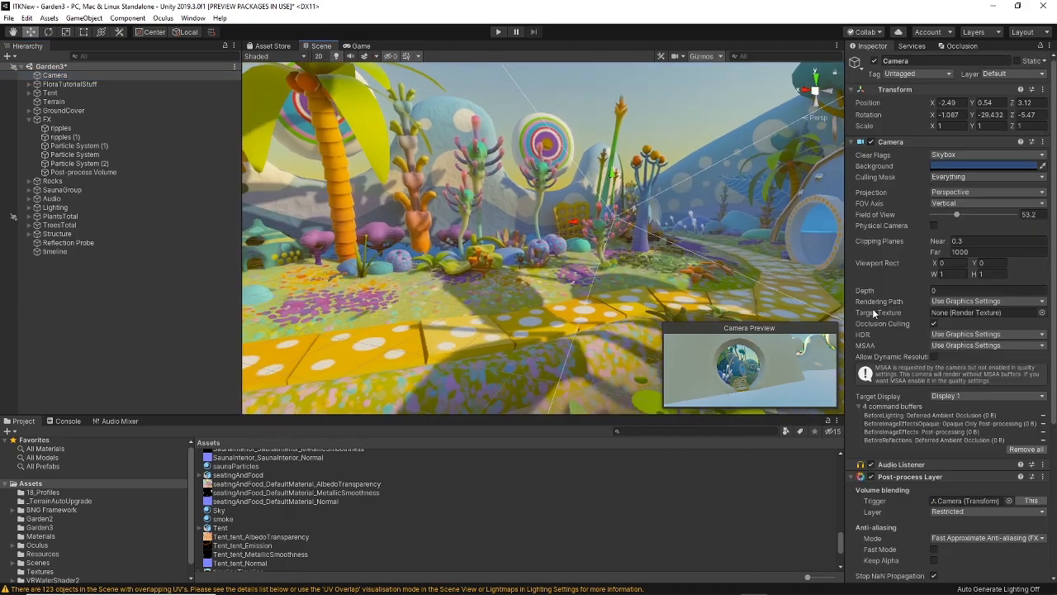
- Select the Post-process Volume and review its Bloom settings and Color Grading temperature
left_click(70, 173)
right_click_drag(506, 203, 529, 270)
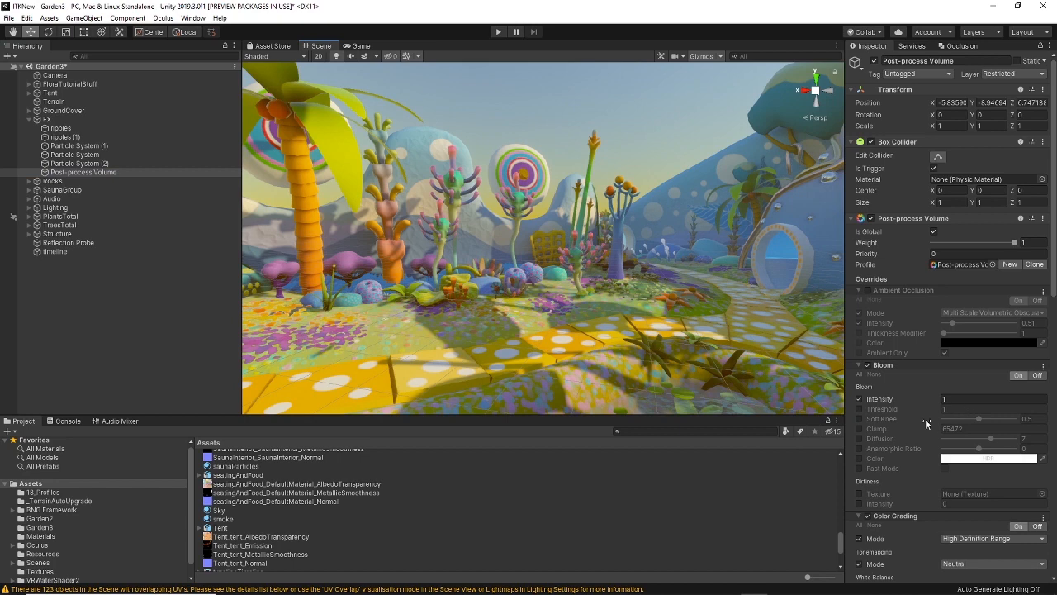
scroll(937, 416, "down", 5)
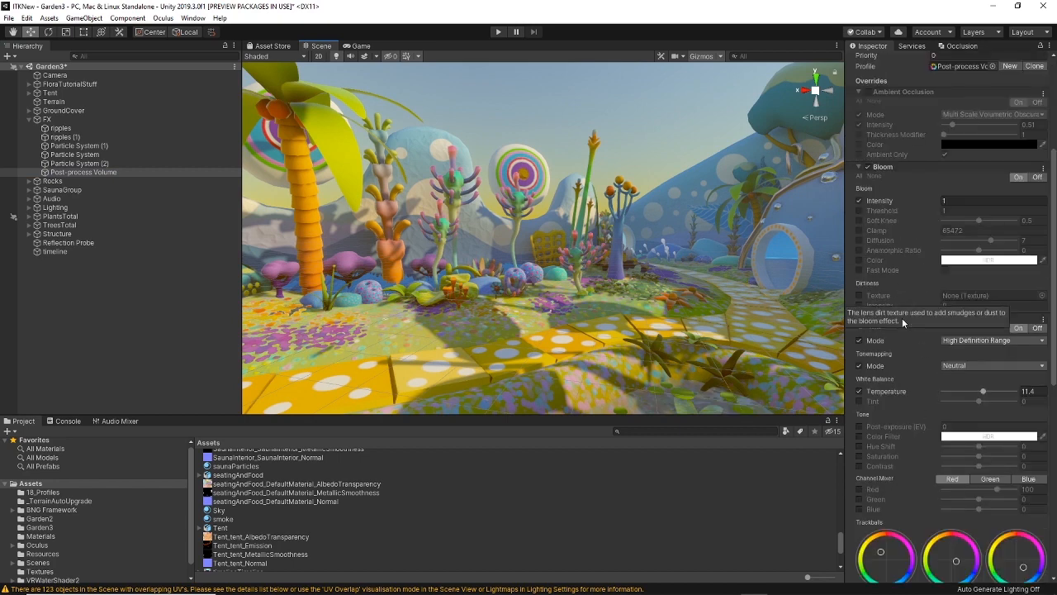
scroll(902, 308, "down", 5)
scroll(901, 335, "up", 3)
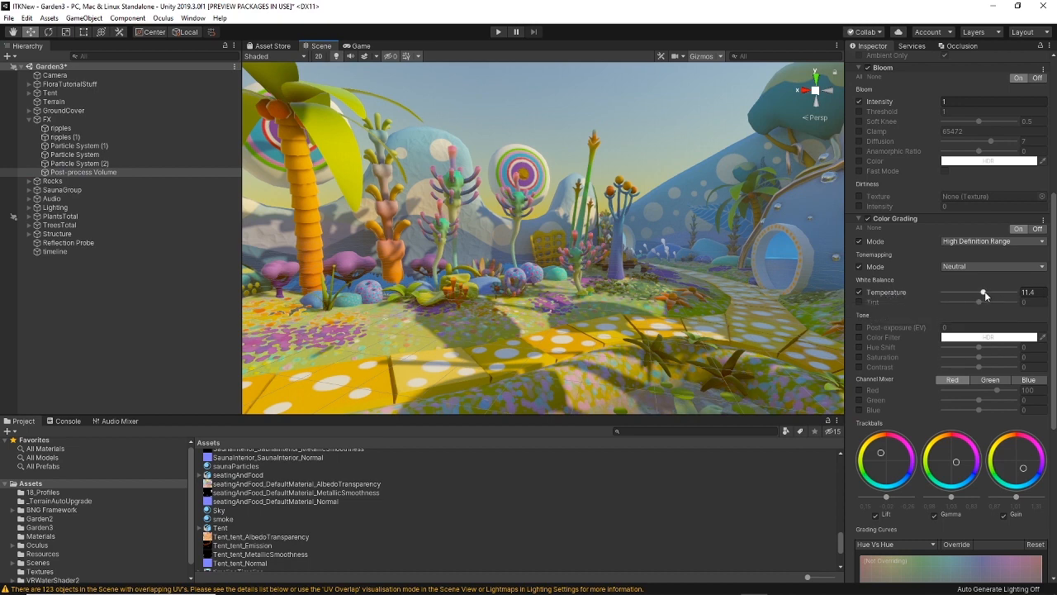
- Check the Color Grading and Tonemapping mode options, keeping High Definition Range and Neutral
left_click(975, 241)
left_click(975, 241)
left_click(979, 266)
left_click(979, 269)
scroll(918, 327, "down", 3)
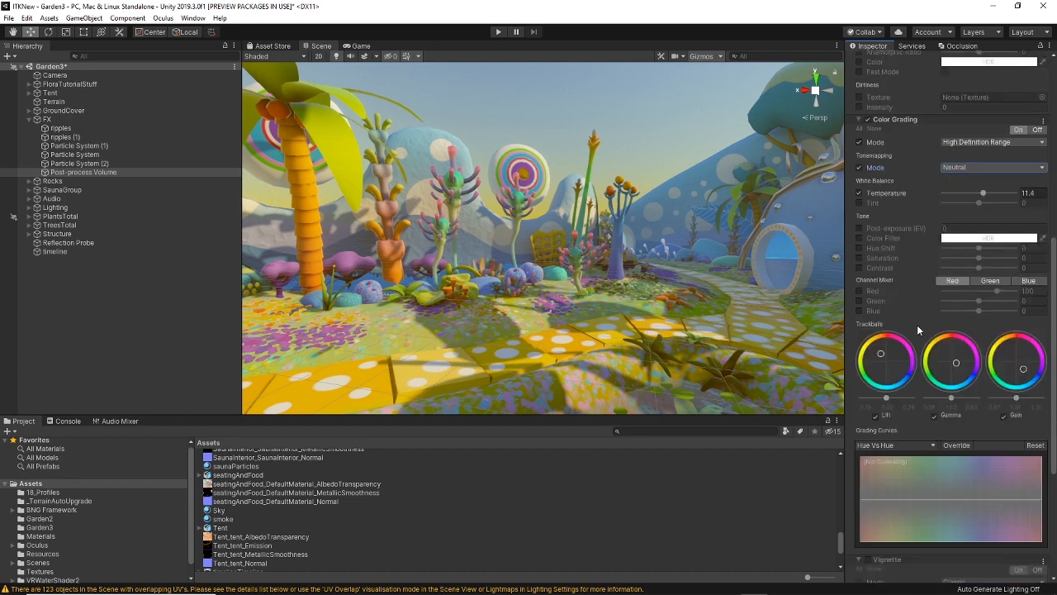
- Review the volume's trackballs, grading curves, Vignette, Lens Distortion and Auto Exposure overrides
scroll(917, 327, "down", 3)
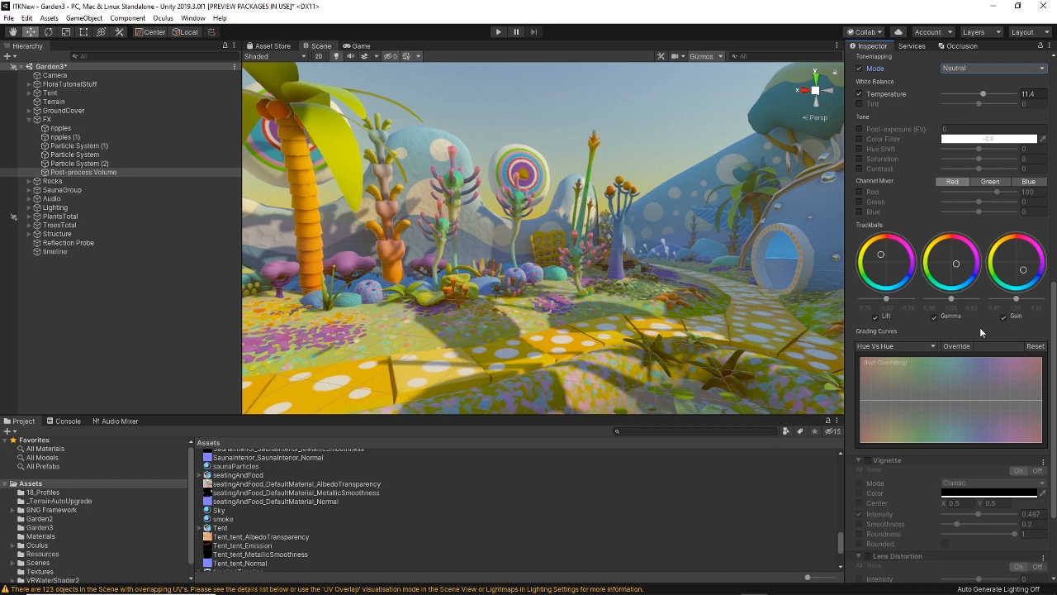
scroll(976, 331, "down", 3)
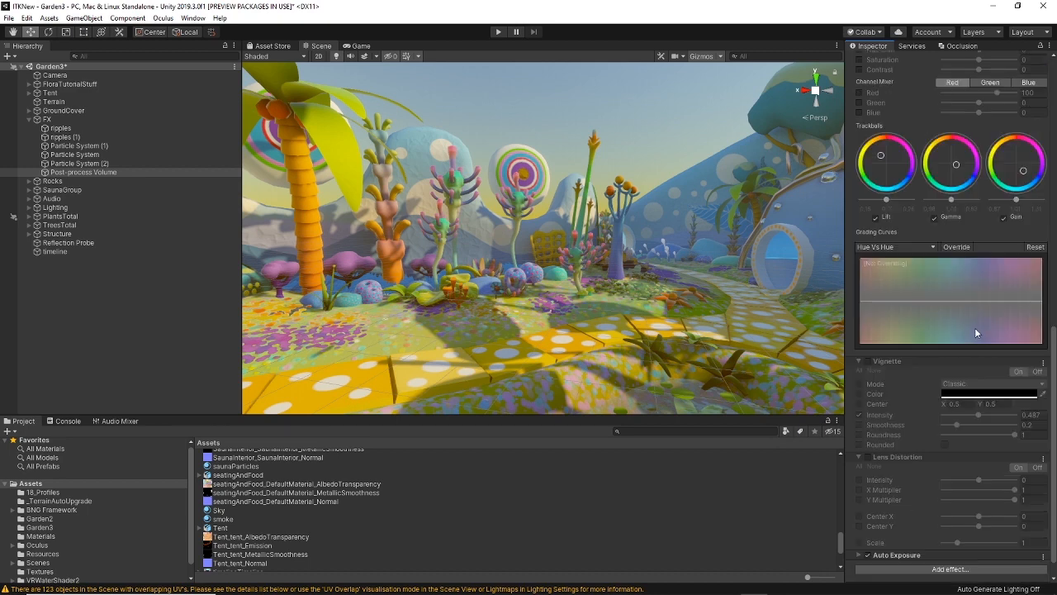
scroll(975, 332, "down", 1)
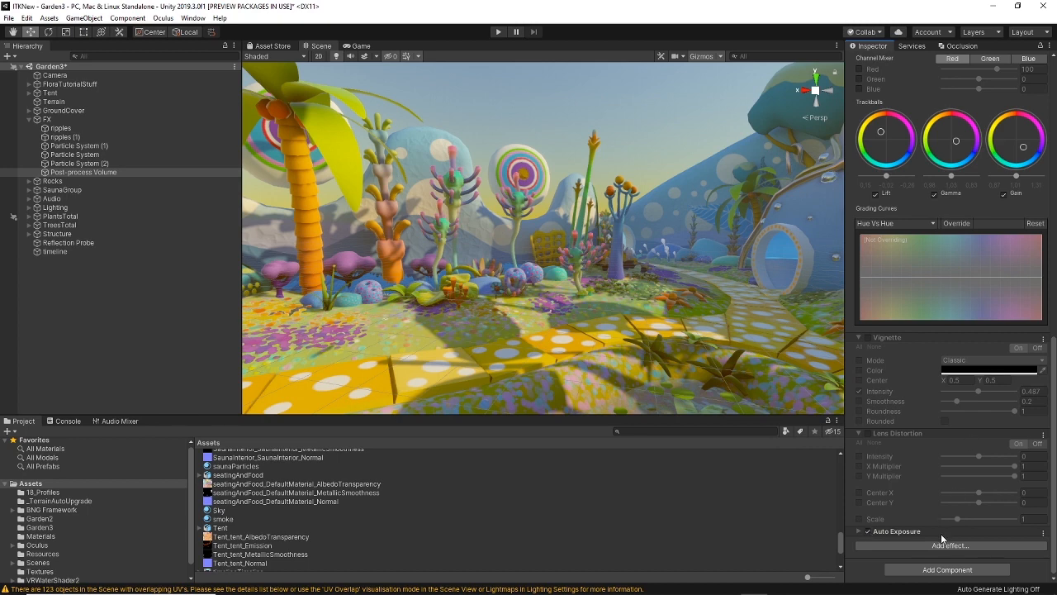
- Tour the garden around the pond, tent, path and plants to examine the post-processed look
scroll(921, 345, "up", 10)
right_click_drag(659, 276, 561, 314)
key("w")
right_click_drag(697, 307, 504, 301)
right_click_drag(612, 289, 482, 288)
scroll(503, 275, "down", 5)
middle_click_drag(482, 289, 532, 287)
right_click_drag(531, 287, 561, 306)
scroll(553, 292, "down", 2)
middle_click_drag(562, 307, 543, 306)
right_click_drag(580, 307, 539, 321)
scroll(564, 303, "down", 4)
middle_click_drag(608, 319, 536, 323)
scroll(535, 322, "down", 1)
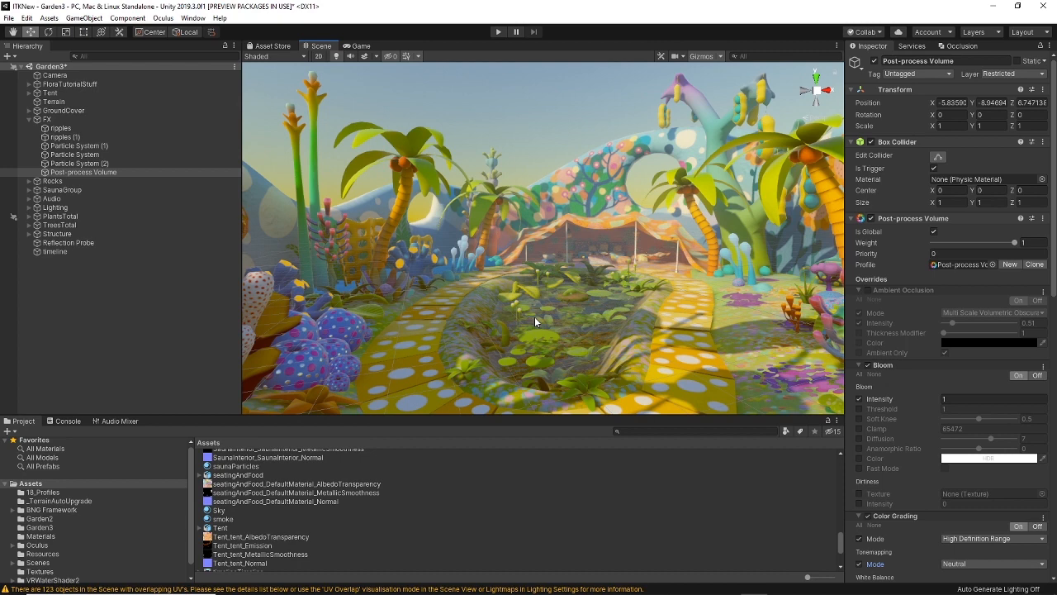
right_click_drag(534, 318, 602, 280)
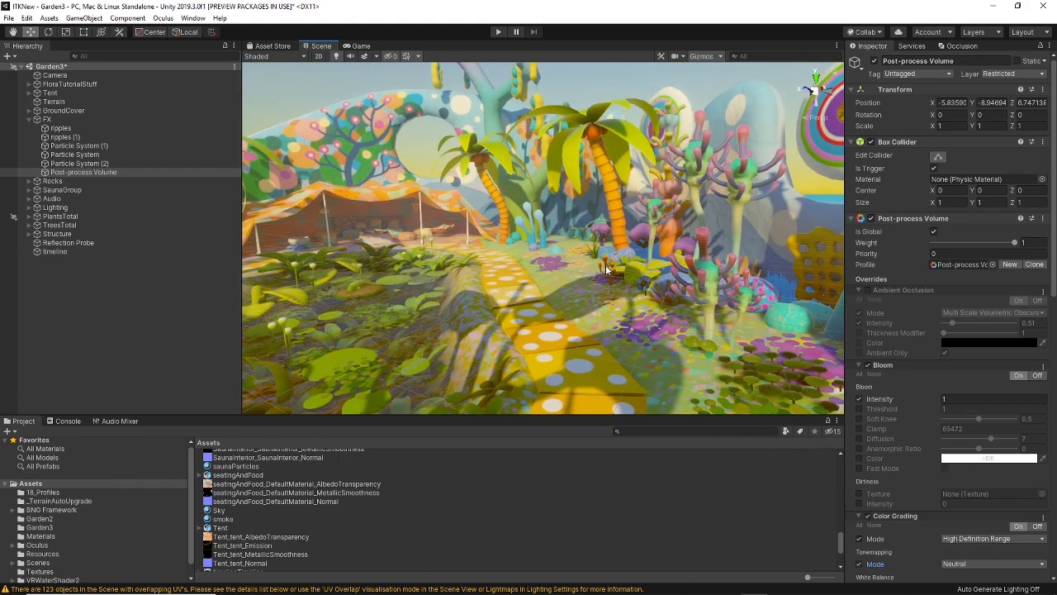